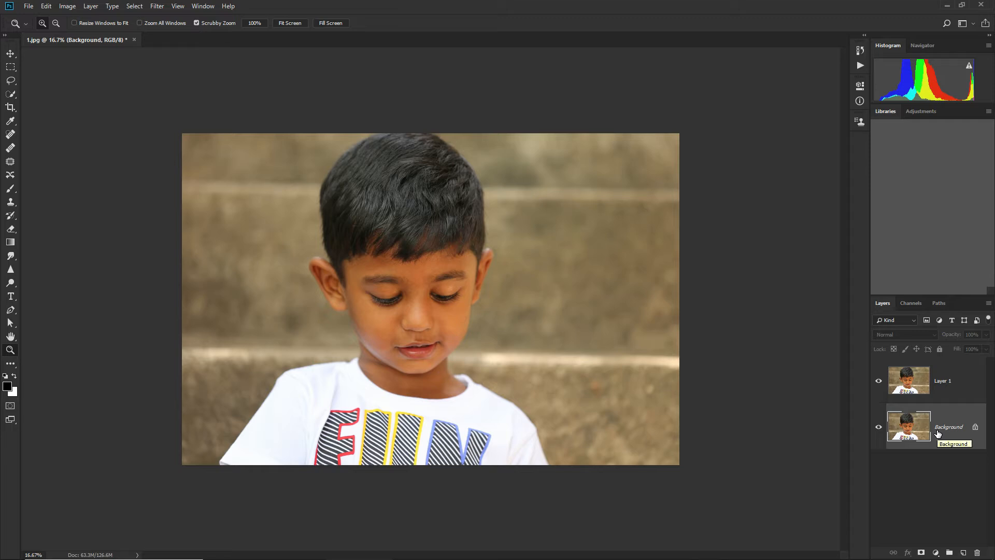
Fill the Background layer with white and duplicate Layer 1
{"action": "key", "text": "ctrl+BackSpace"}
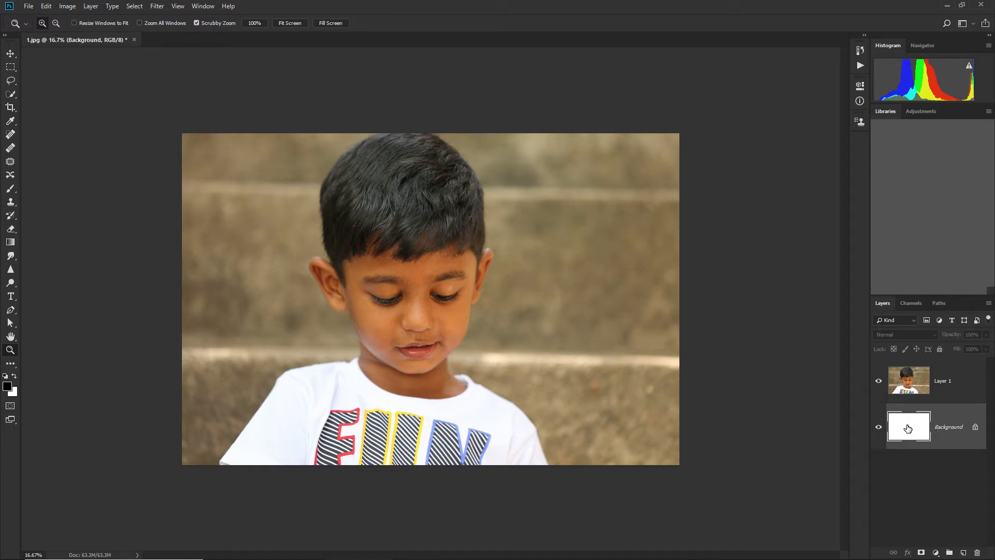
{"action": "left_click", "coordinate": [961, 383]}
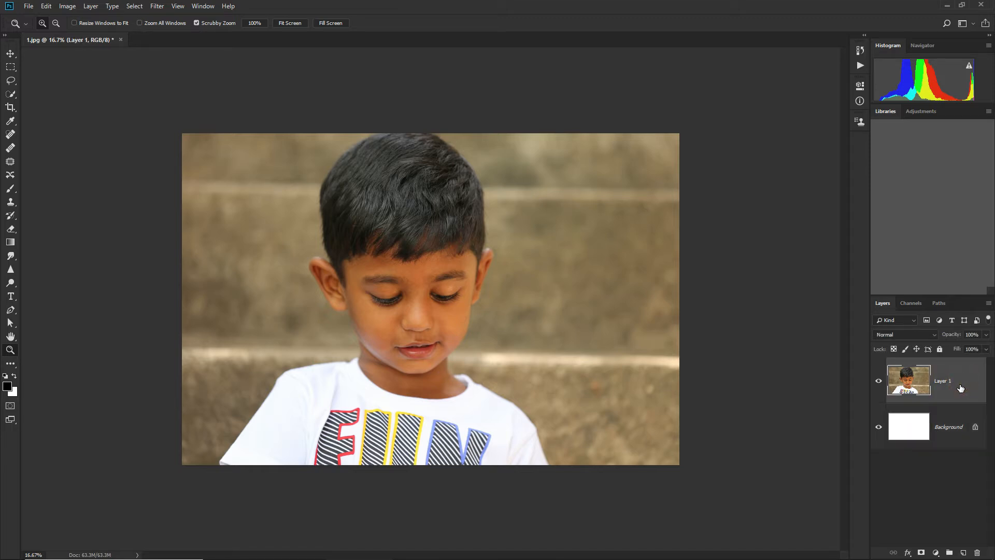
{"action": "key", "text": "ctrl+j"}
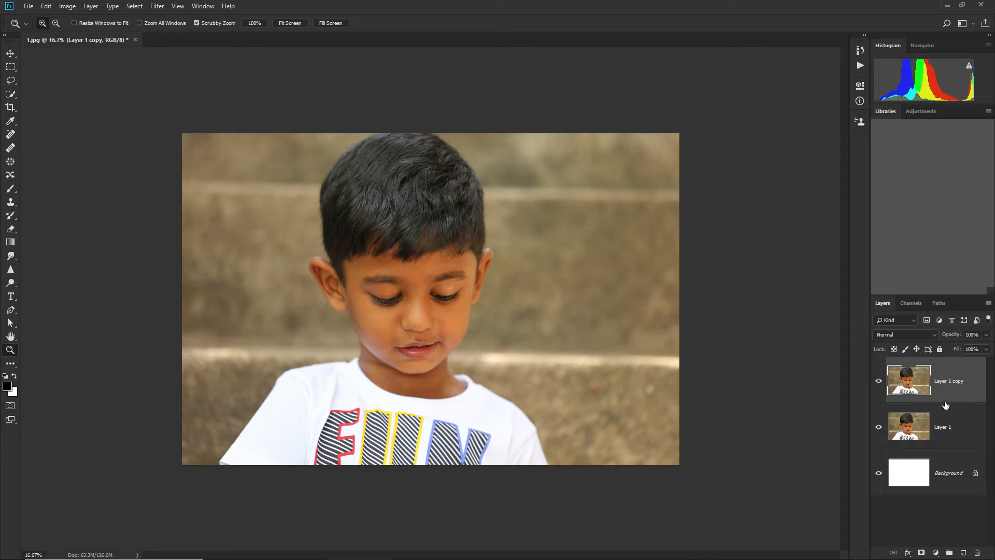
Hide Layer 1 and scale the Layer 1 copy down to about 61% around its center
{"action": "left_click", "coordinate": [879, 427]}
{"action": "left_click", "coordinate": [968, 387]}
{"action": "key", "text": "ctrl+t"}
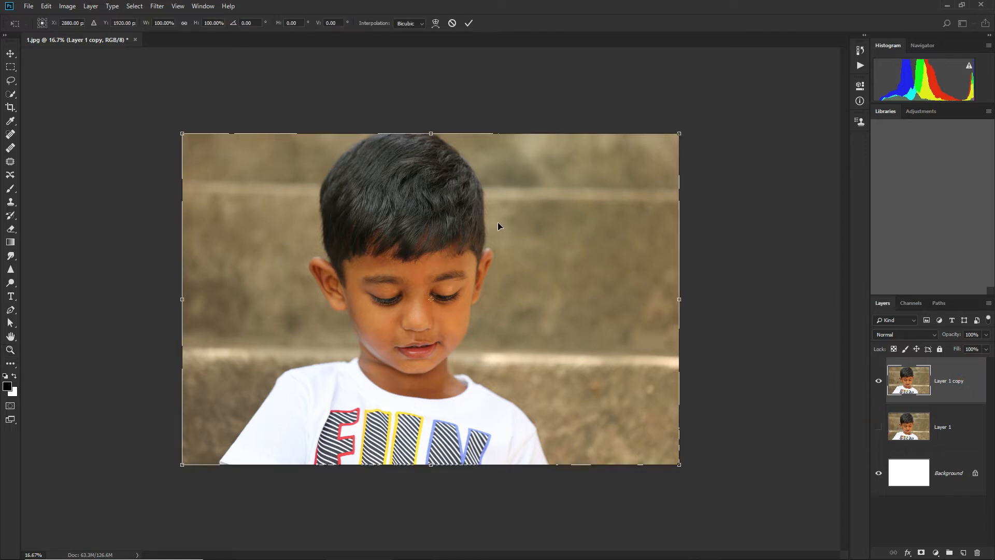
{"action": "left_click_drag", "start_coordinate": [679, 133], "coordinate": [586, 197]}
{"action": "key", "text": "Return"}
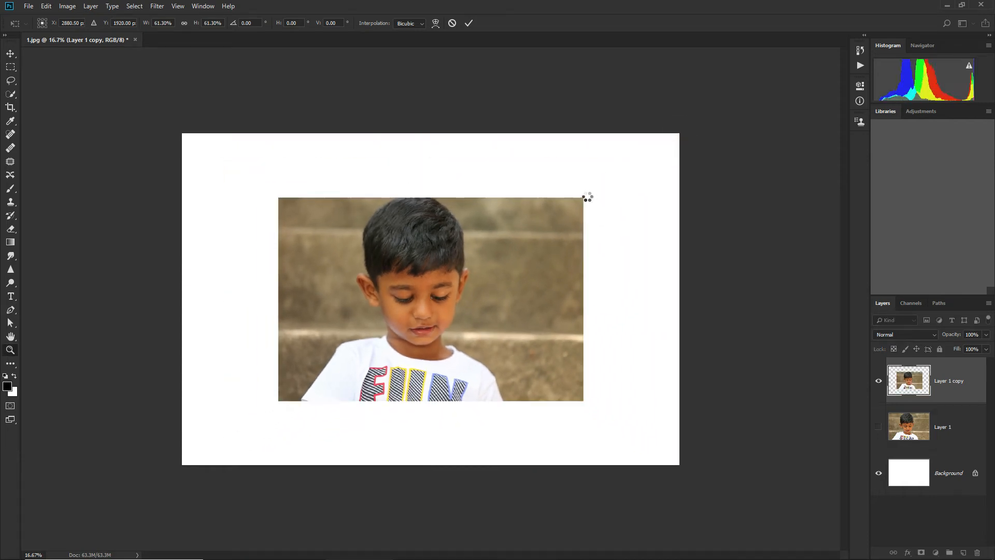
{"action": "key", "text": "z"}
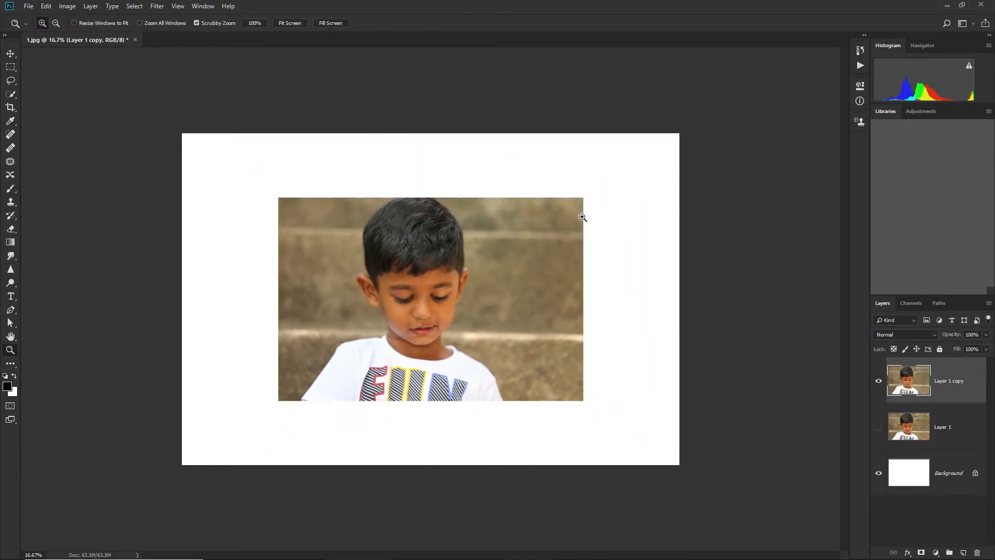
{"action": "key", "text": "ctrl+r"}
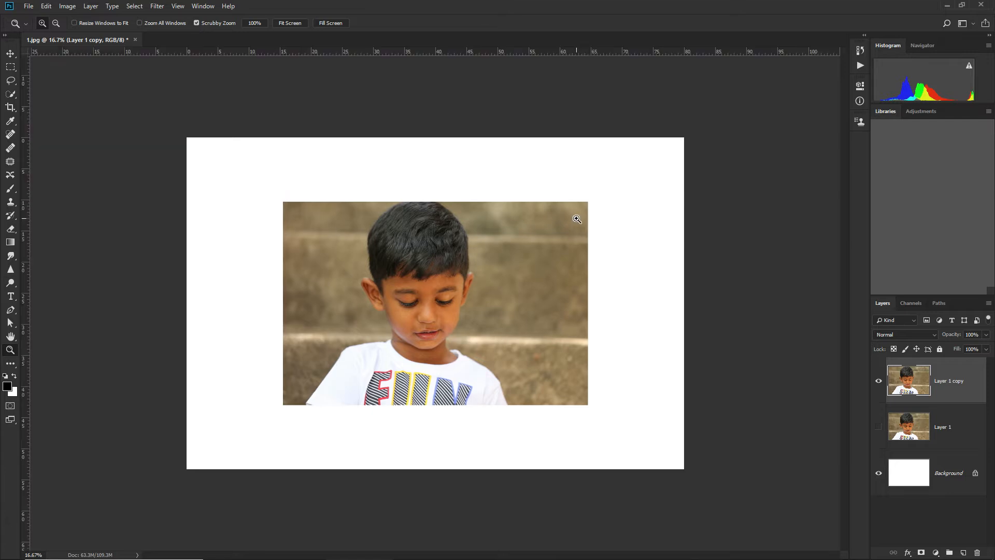
{"action": "key", "text": "ctrl+r"}
Rescale the Layer 1 copy to about 74% and rotate it about 6° counterclockwise
{"action": "key", "text": "ctrl+t"}
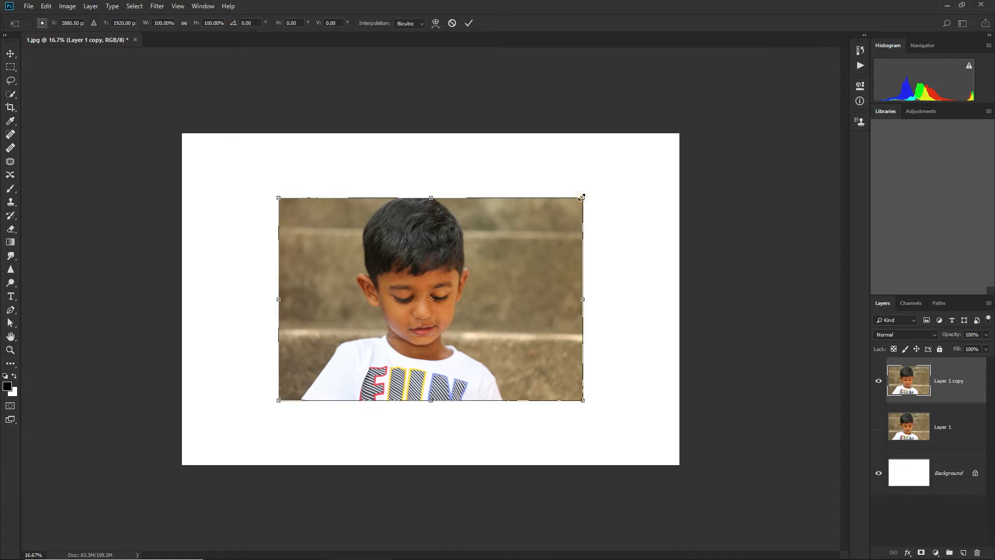
{"action": "left_click_drag", "start_coordinate": [582, 197], "coordinate": [636, 163]}
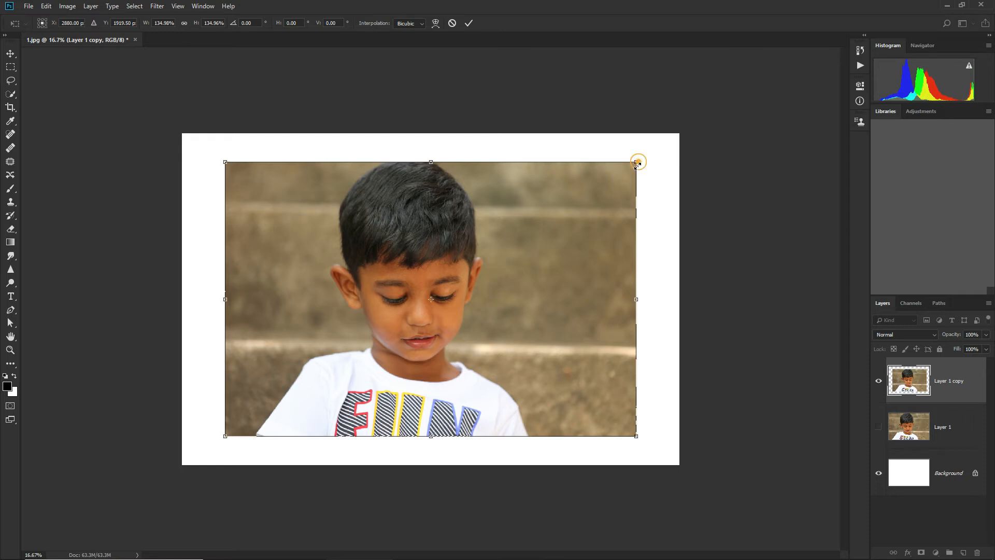
{"action": "left_click_drag", "start_coordinate": [638, 162], "coordinate": [544, 223]}
{"action": "left_click_drag", "start_coordinate": [601, 276], "coordinate": [607, 251]}
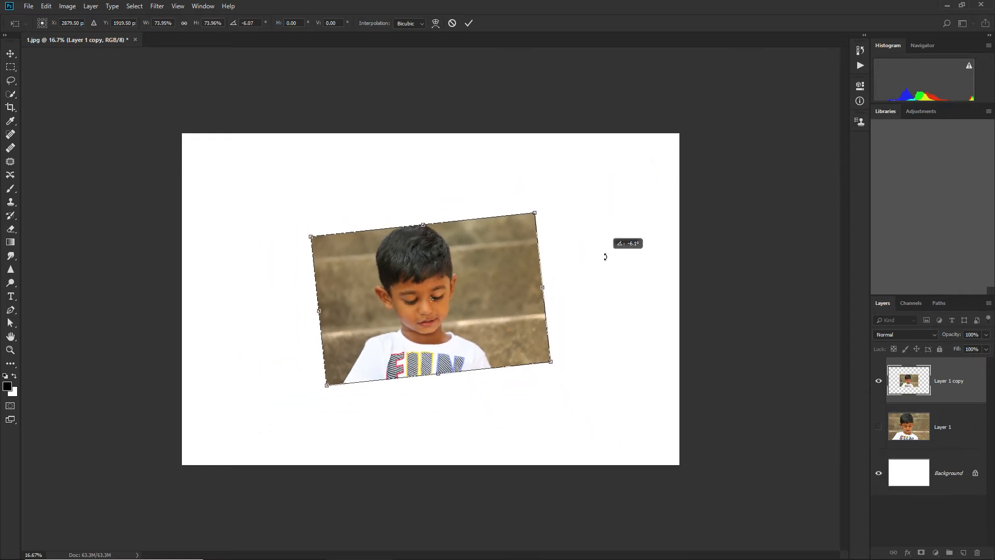
{"action": "key", "text": "Return"}
{"action": "key", "text": "z"}
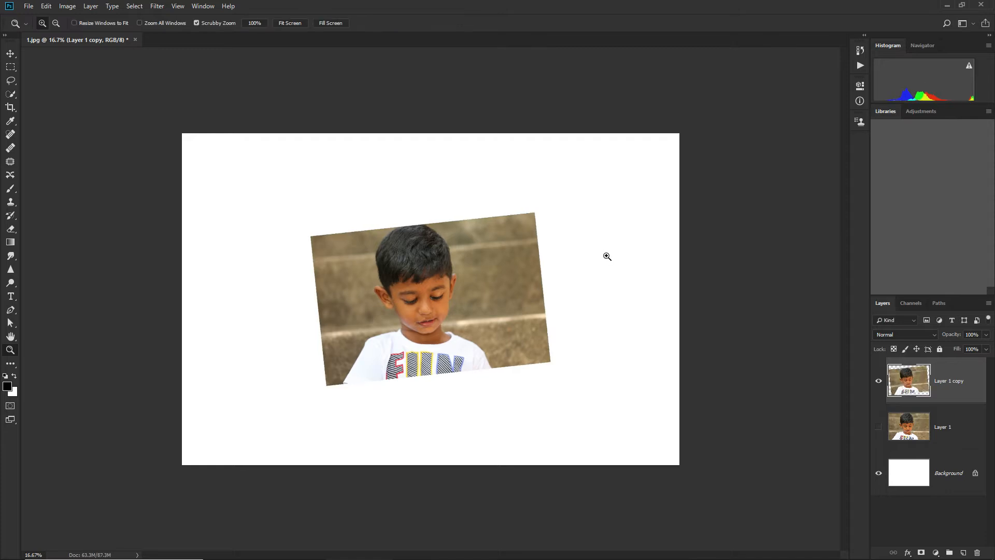
{"action": "key", "text": "ctrl+t"}
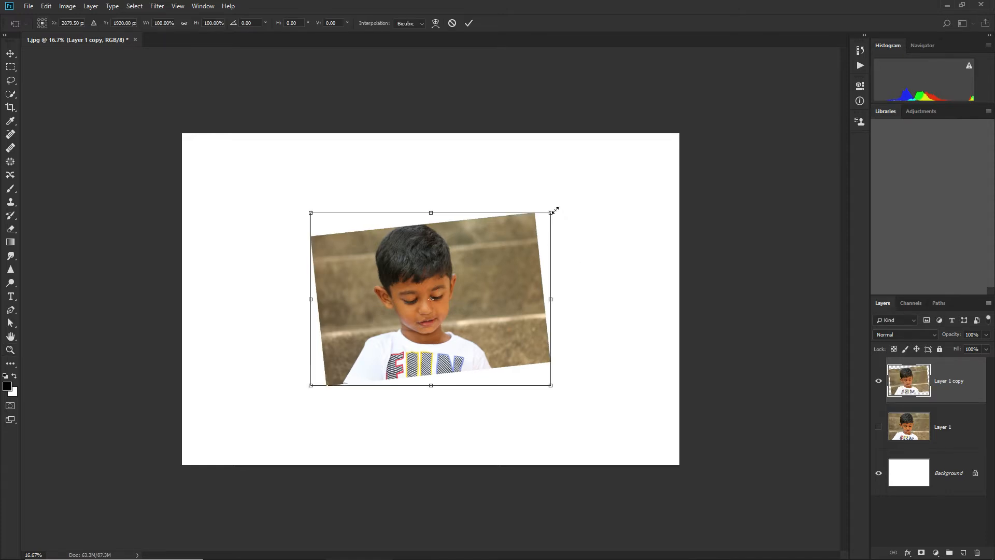
{"action": "left_click_drag", "start_coordinate": [555, 209], "coordinate": [622, 216]}
{"action": "key", "text": "Escape"}
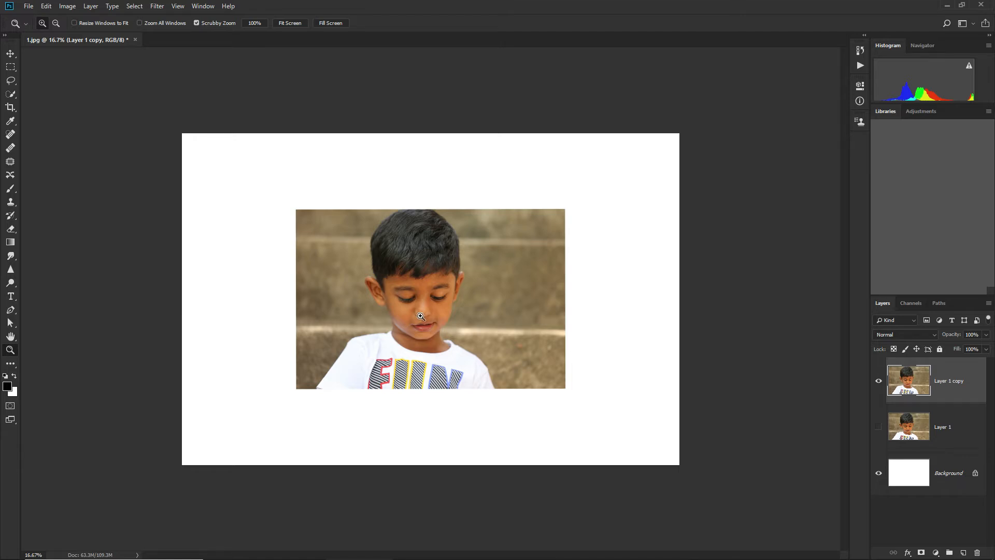
Enlarge the Layer 1 copy to about 128% in one transform and shrink it to about 84% in another
{"action": "key", "text": "ctrl+t"}
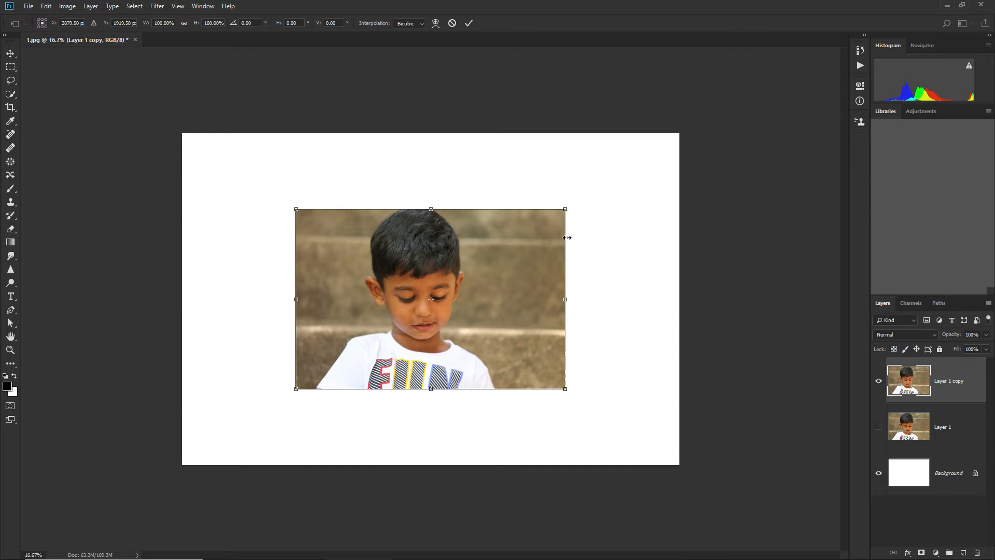
{"action": "left_click_drag", "start_coordinate": [565, 209], "coordinate": [615, 201]}
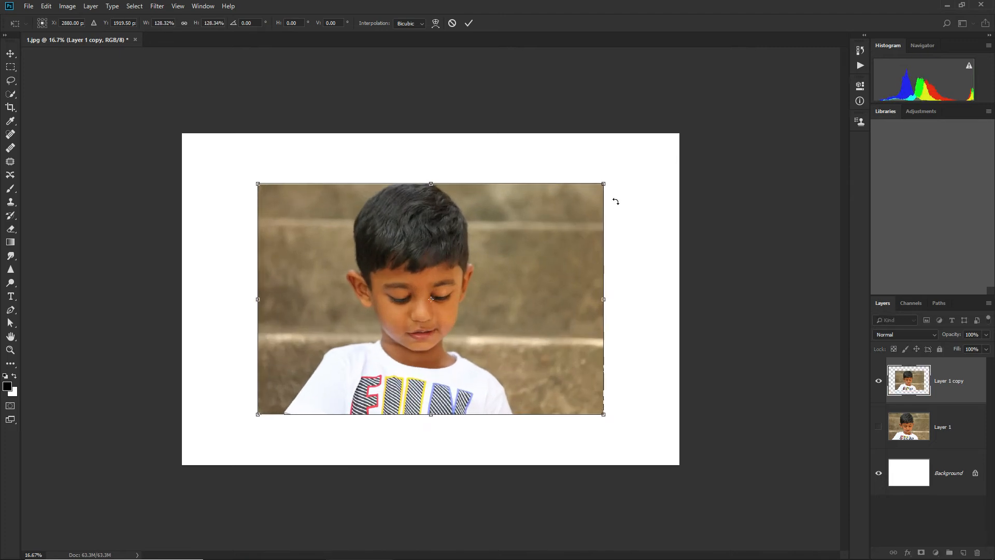
{"action": "key", "text": "z"}
{"action": "key", "text": "ctrl+t"}
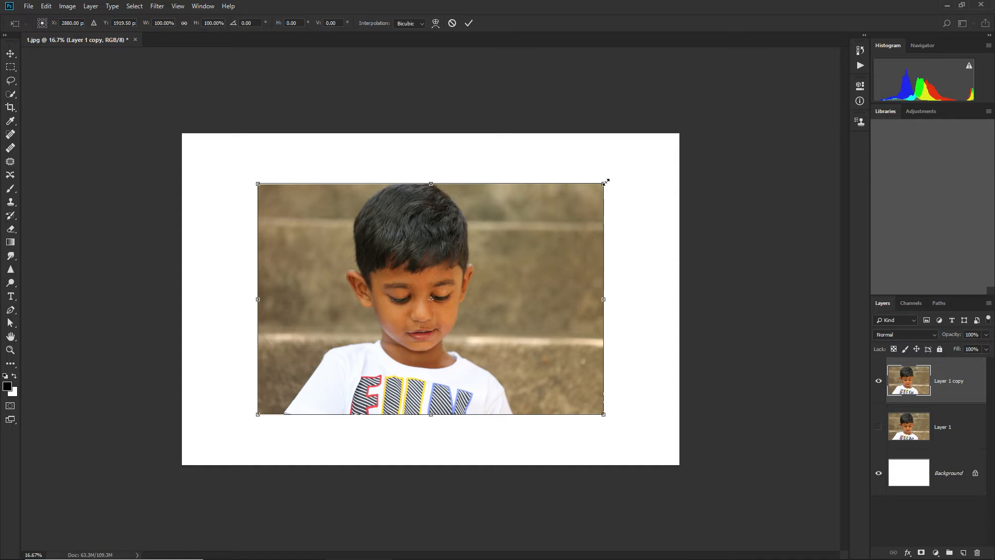
{"action": "left_click_drag", "start_coordinate": [606, 182], "coordinate": [580, 202]}
{"action": "key", "text": "z"}
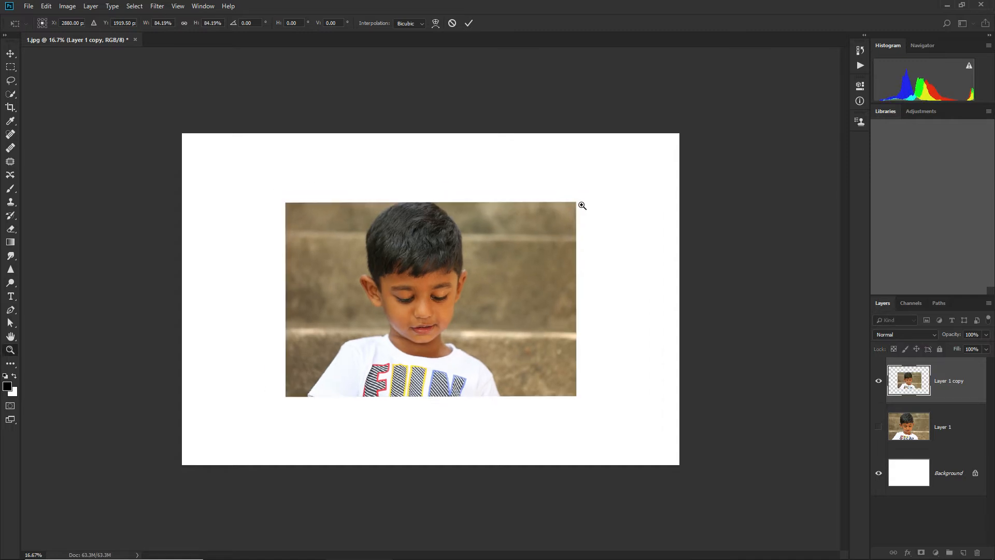
Scale the Layer 1 copy up from its center until it fills the whole canvas
{"action": "key", "text": "ctrl+t"}
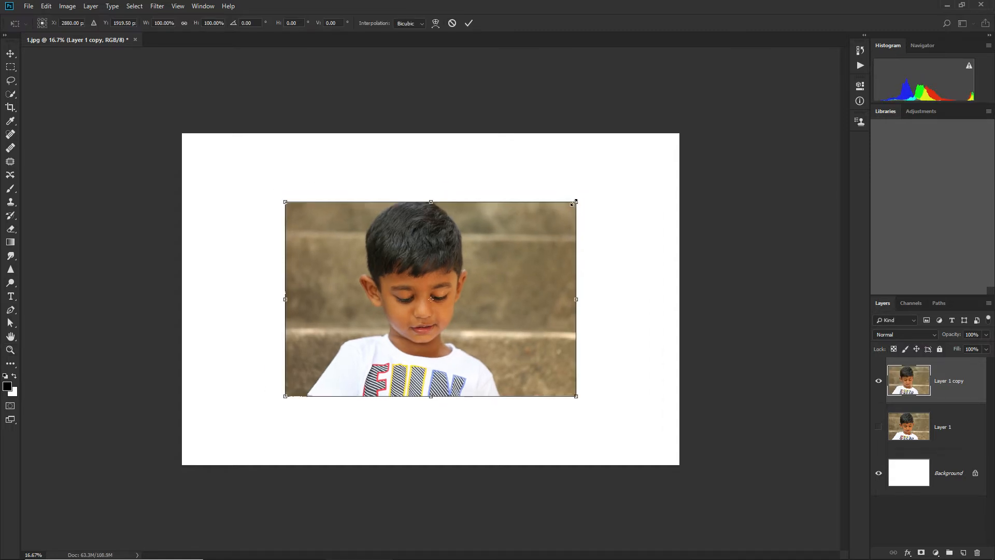
{"action": "left_click_drag", "start_coordinate": [575, 202], "coordinate": [690, 146]}
{"action": "key", "text": "Return"}
{"action": "key", "text": "z"}
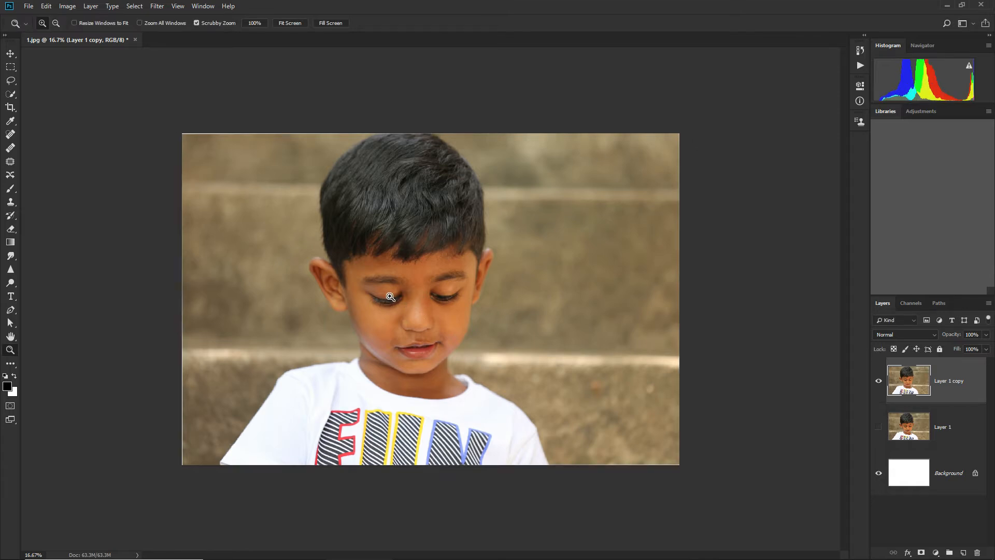
Show Layer 1 again and compare it with the rescaled Layer 1 copy, up close on the face and at full view
{"action": "left_click", "coordinate": [879, 429]}
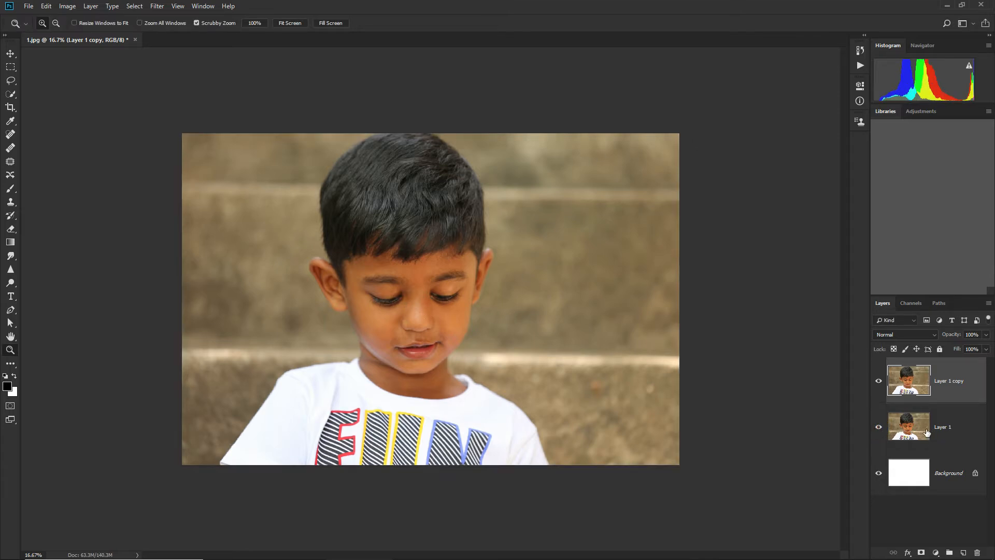
{"action": "left_click", "coordinate": [944, 428]}
{"action": "left_click", "coordinate": [925, 385]}
{"action": "left_click", "coordinate": [419, 310]}
{"action": "left_click", "coordinate": [419, 310]}
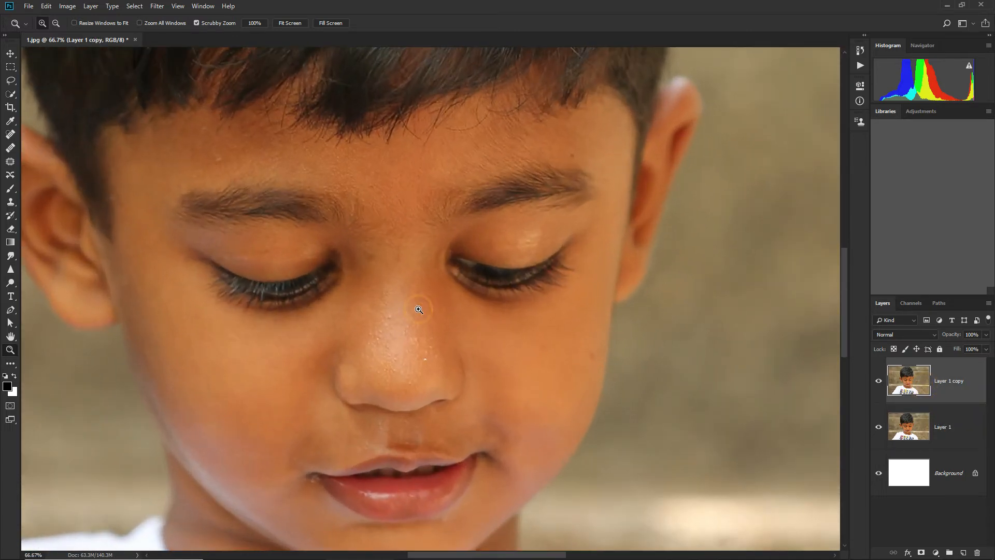
{"action": "left_click", "coordinate": [879, 381]}
{"action": "left_click", "coordinate": [879, 381]}
{"action": "left_click", "coordinate": [385, 297], "text": "alt"}
{"action": "left_click", "coordinate": [383, 300], "text": "alt"}
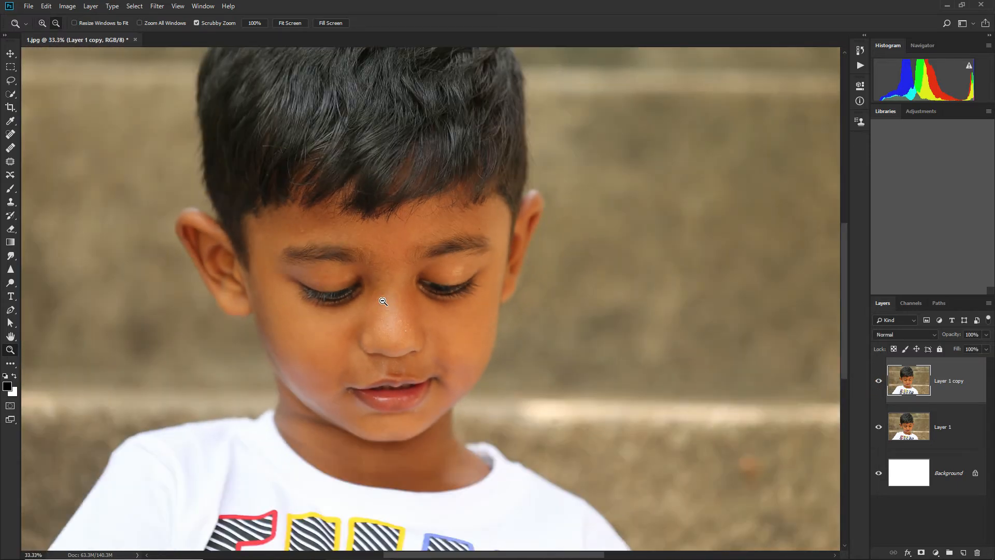
{"action": "left_click", "coordinate": [383, 301], "text": "alt"}
{"action": "left_click", "coordinate": [384, 301], "text": "alt"}
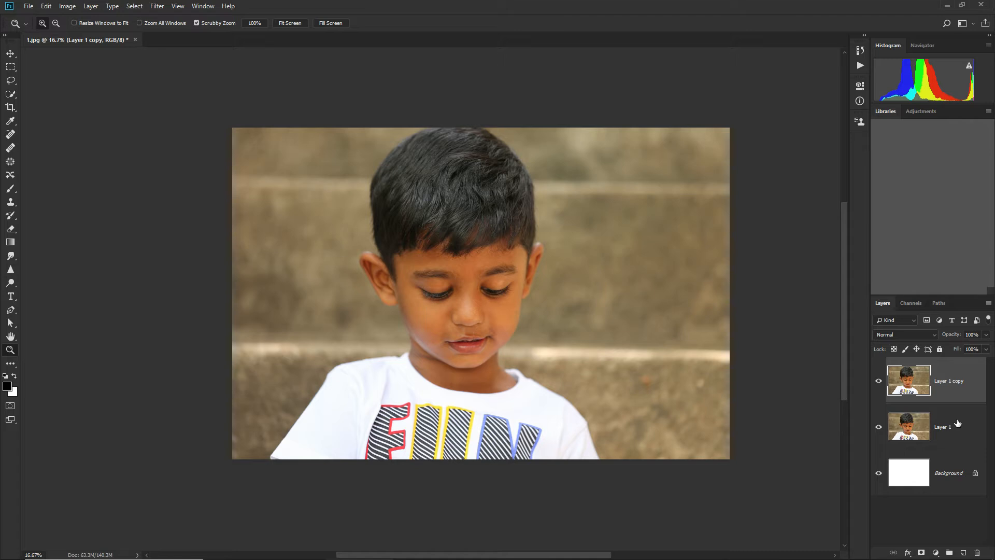
{"action": "left_click", "coordinate": [878, 382]}
{"action": "left_click", "coordinate": [879, 382]}
Replace the rescaled Layer 1 copy with a fresh duplicate of Layer 1 and convert the duplicate to a Smart Object
{"action": "left_click_drag", "start_coordinate": [965, 383], "coordinate": [978, 552]}
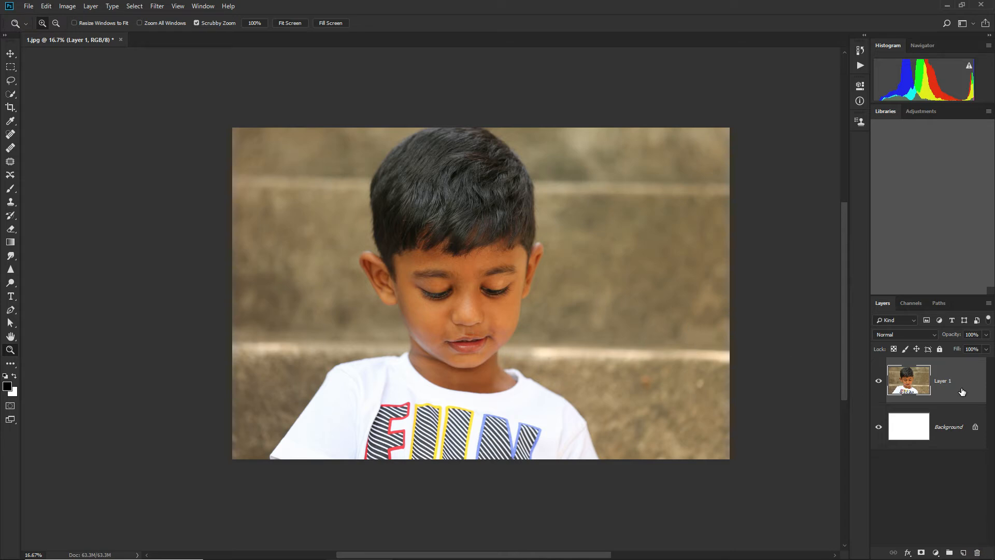
{"action": "key", "text": "ctrl+j"}
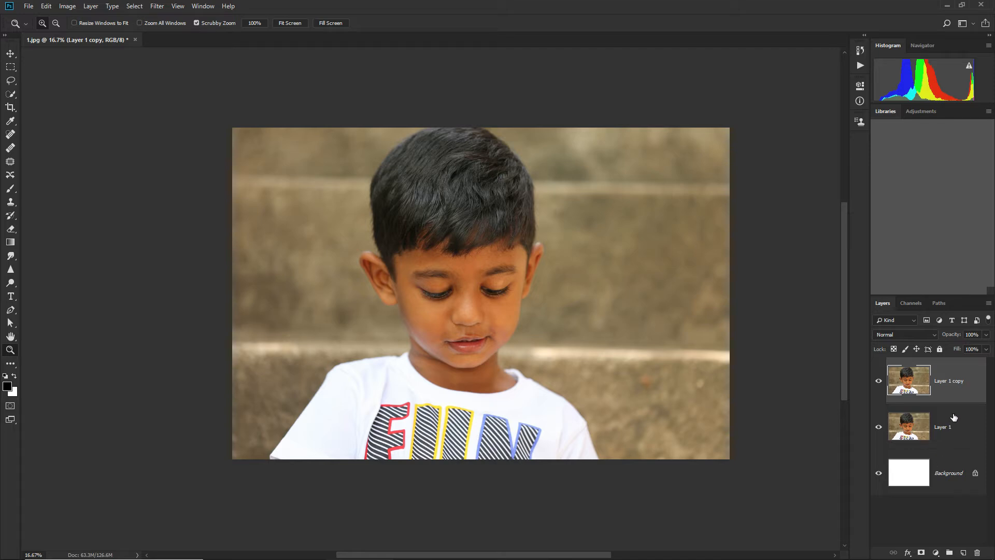
{"action": "right_click", "coordinate": [954, 395]}
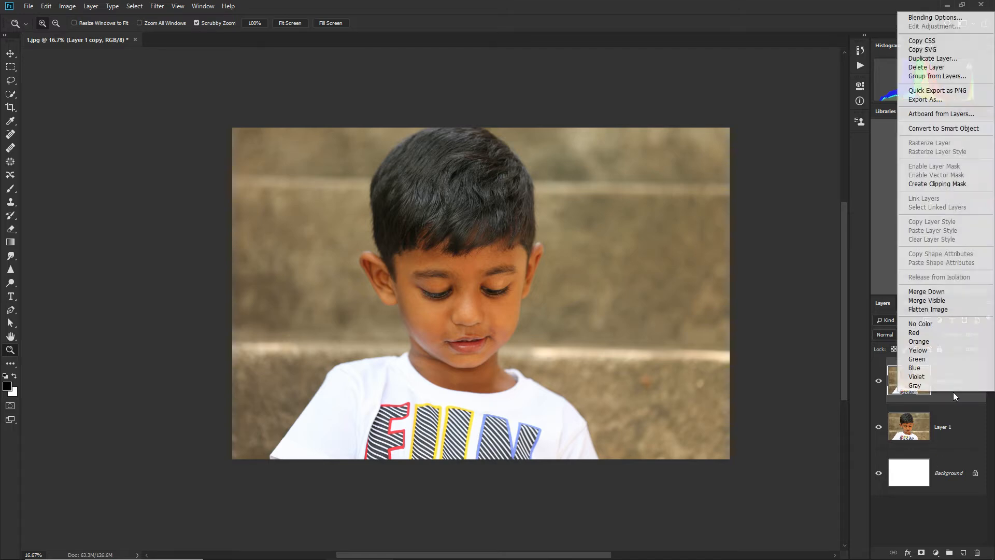
{"action": "left_click", "coordinate": [939, 133]}
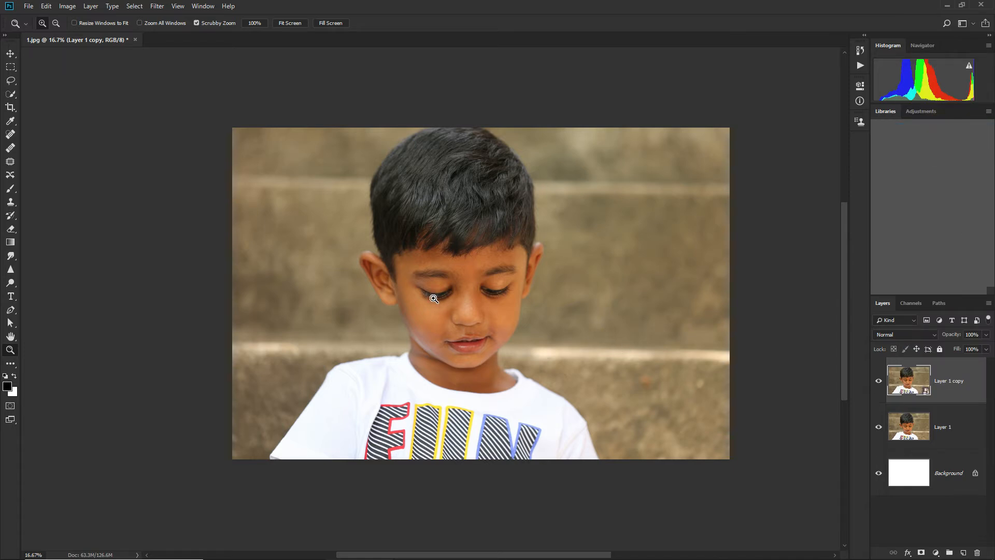
Rename the Smart Object layer as so
{"action": "left_click", "coordinate": [958, 426]}
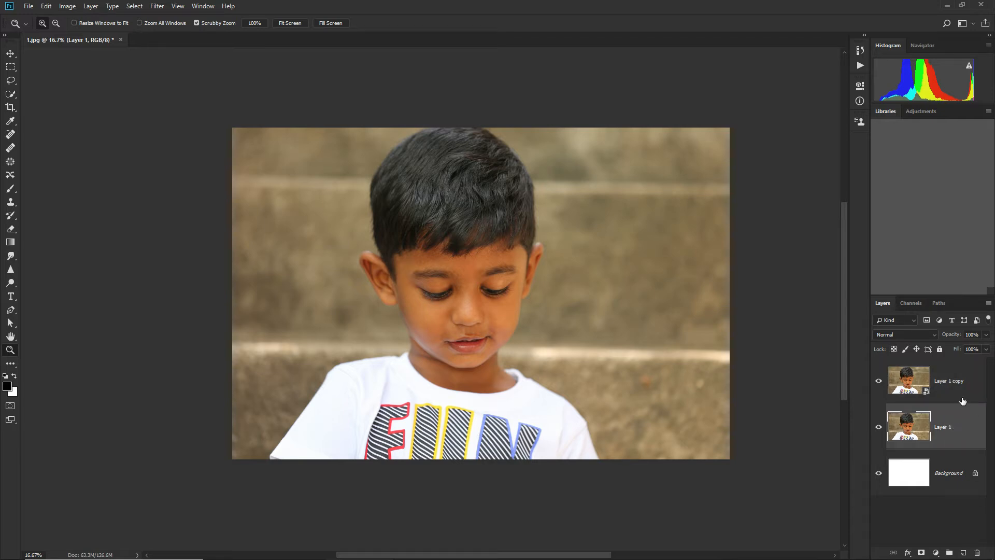
{"action": "left_click", "coordinate": [956, 383]}
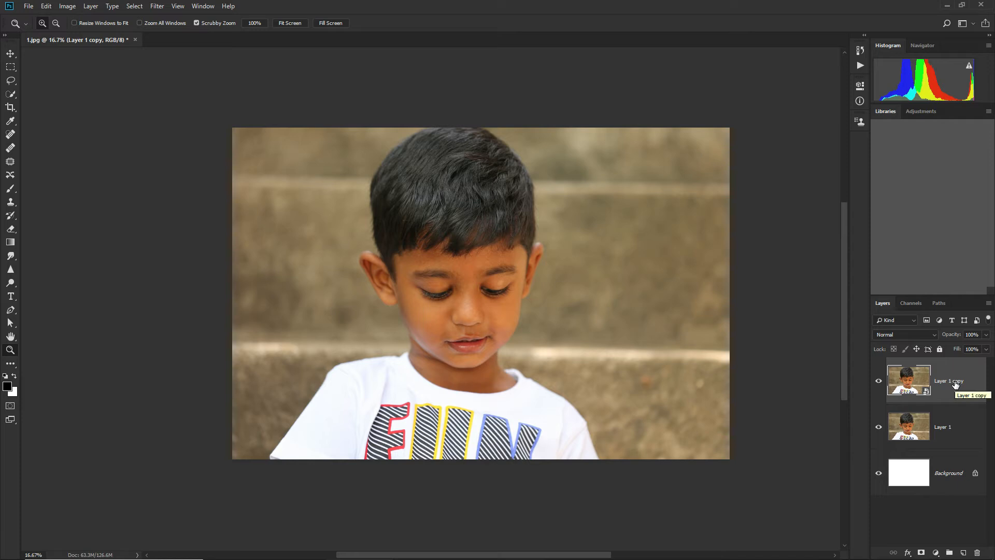
{"action": "double_click", "coordinate": [956, 383]}
{"action": "type", "text": "so"}
{"action": "key", "text": "Return"}
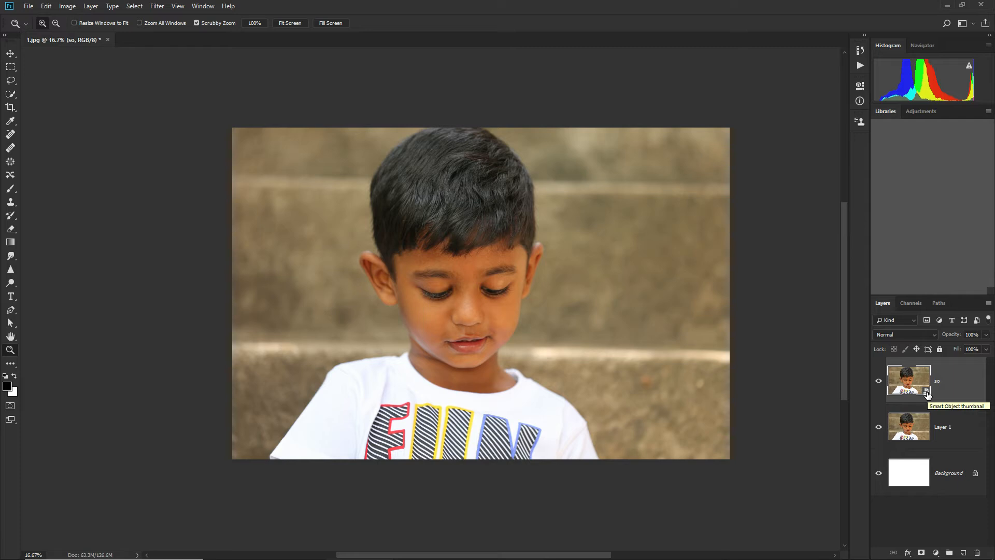
Hide the so layer and shrink Layer 1 to a tiny picture near the right side of the canvas
{"action": "left_click", "coordinate": [954, 434]}
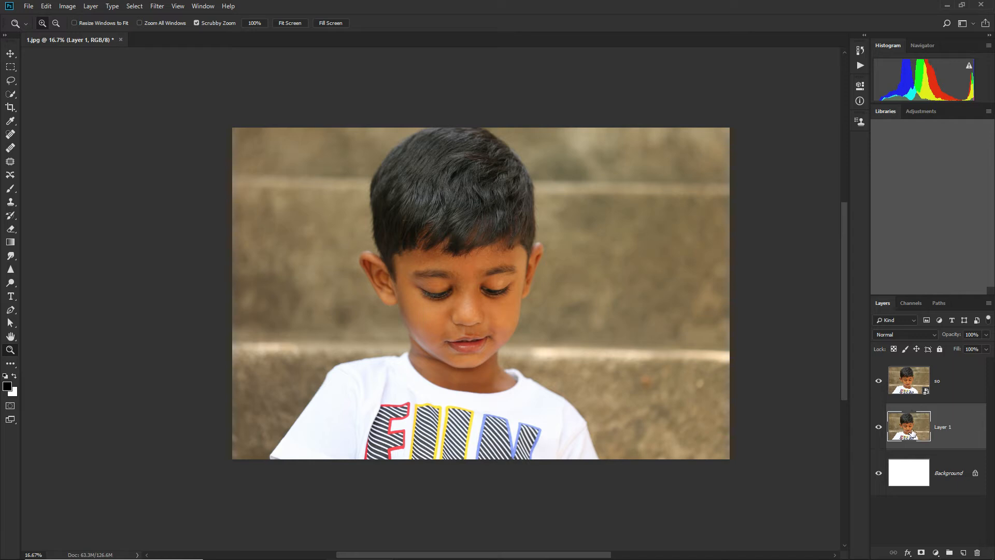
{"action": "left_click", "coordinate": [958, 389]}
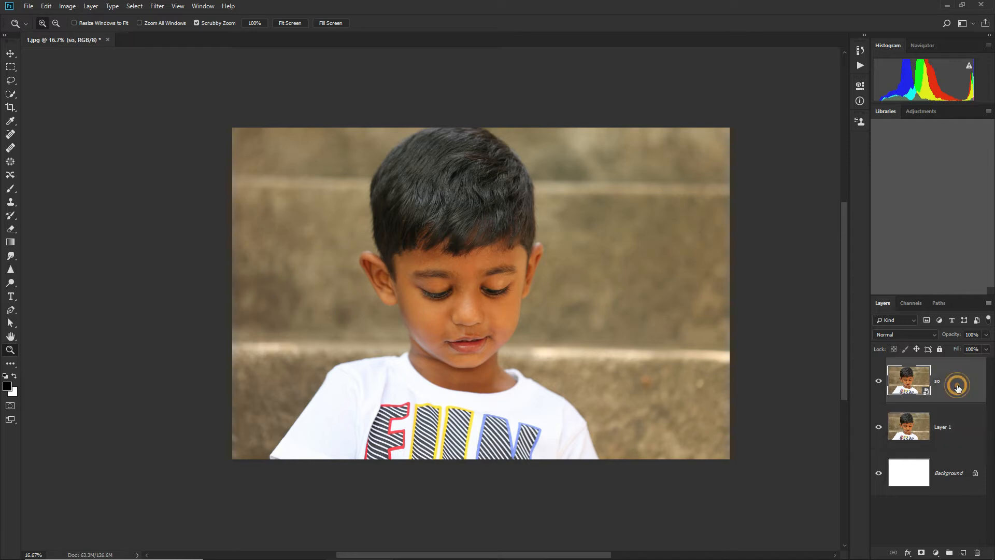
{"action": "left_click", "coordinate": [950, 428]}
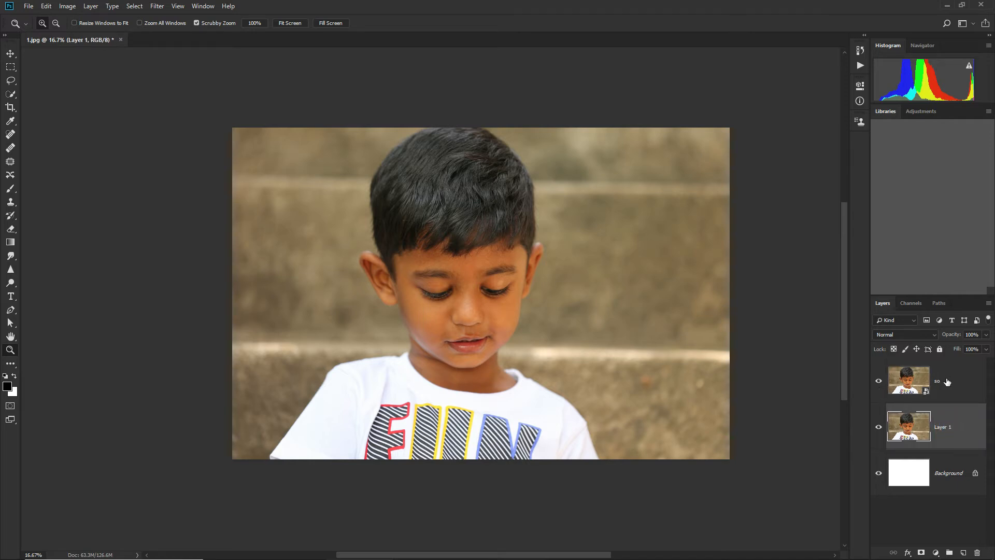
{"action": "left_click", "coordinate": [879, 381]}
{"action": "key", "text": "ctrl+t"}
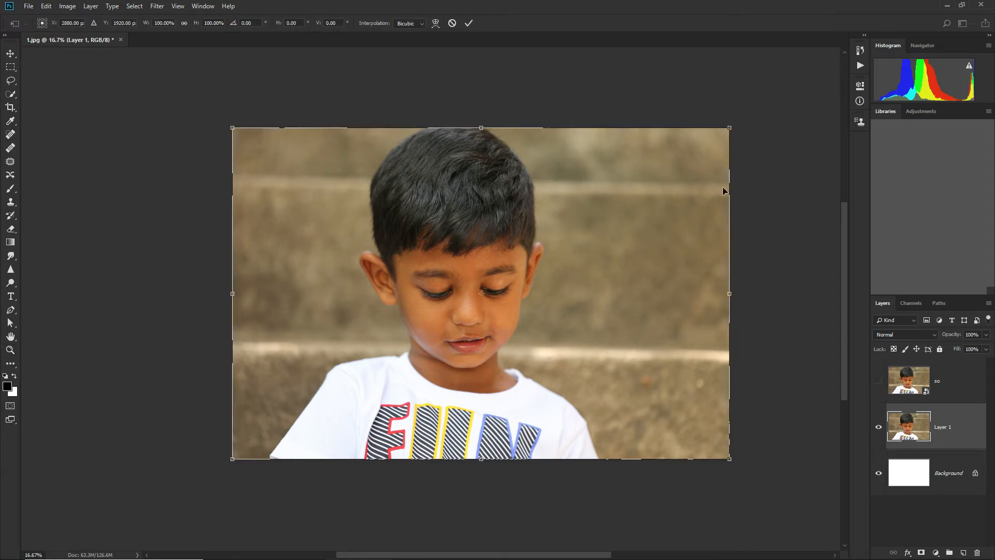
{"action": "left_click_drag", "start_coordinate": [729, 128], "coordinate": [667, 288]}
{"action": "key", "text": "Return"}
{"action": "key", "text": "z"}
{"action": "key", "text": "v"}
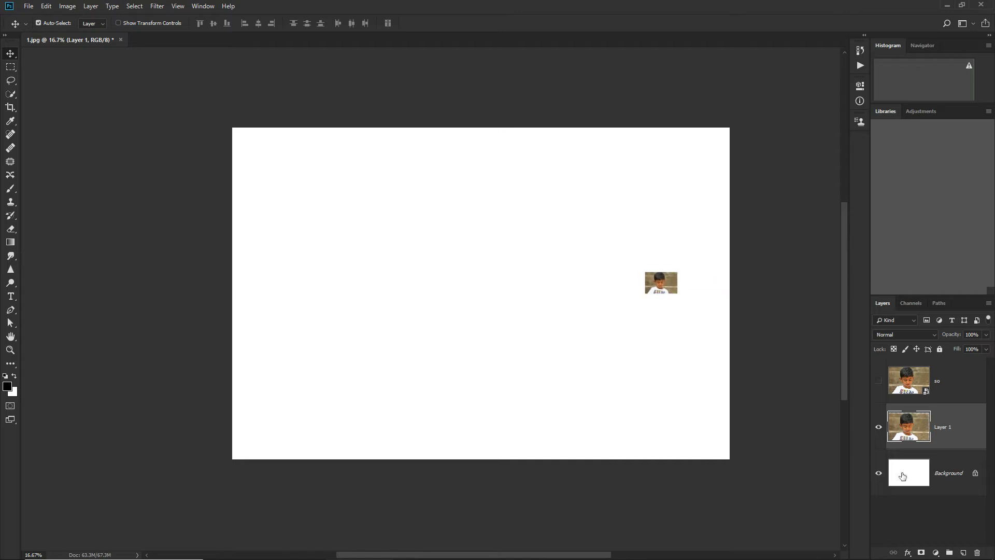
Show the so layer, scale it down to about 3% and move it to the left part of the canvas
{"action": "left_click", "coordinate": [958, 382]}
{"action": "left_click", "coordinate": [880, 381]}
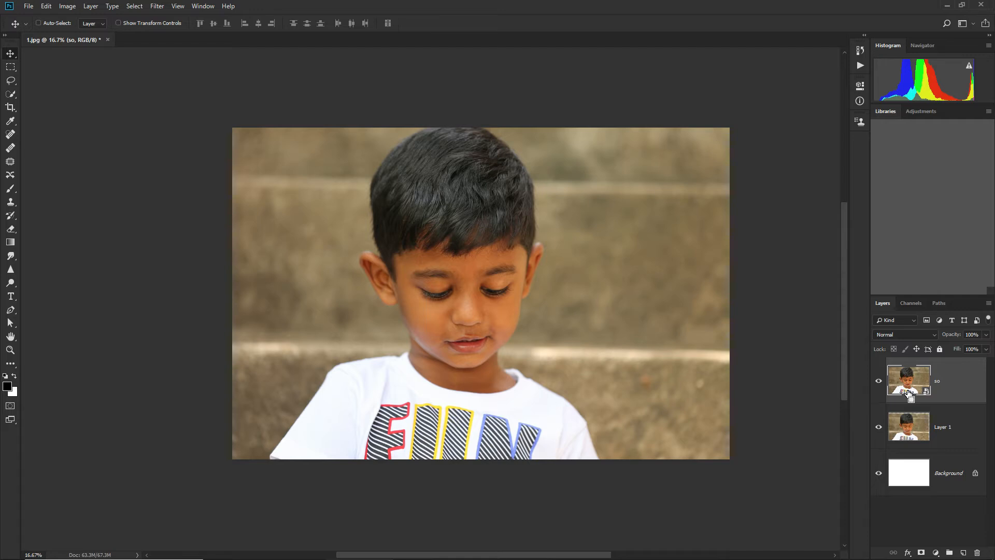
{"action": "key", "text": "ctrl+t"}
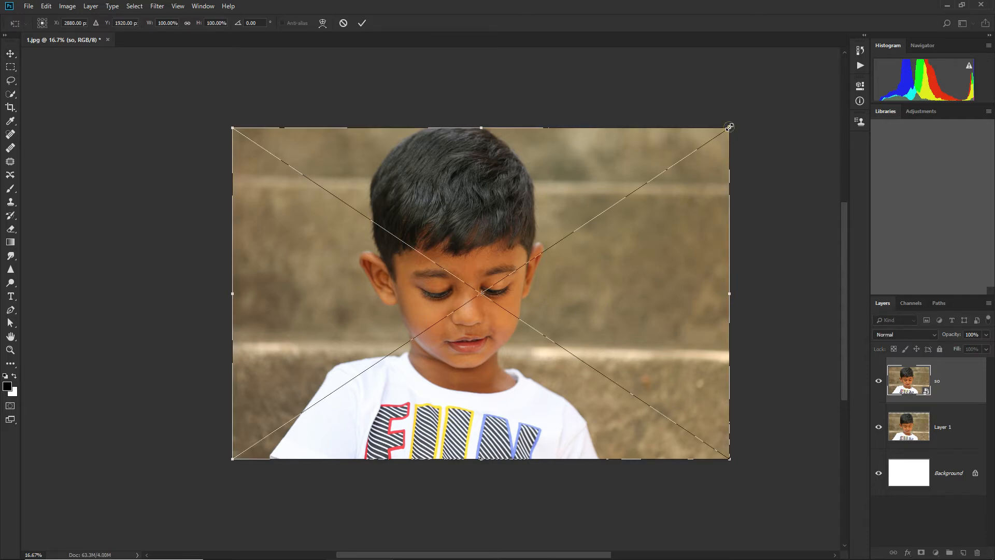
{"action": "left_click_drag", "start_coordinate": [730, 127], "coordinate": [497, 301]}
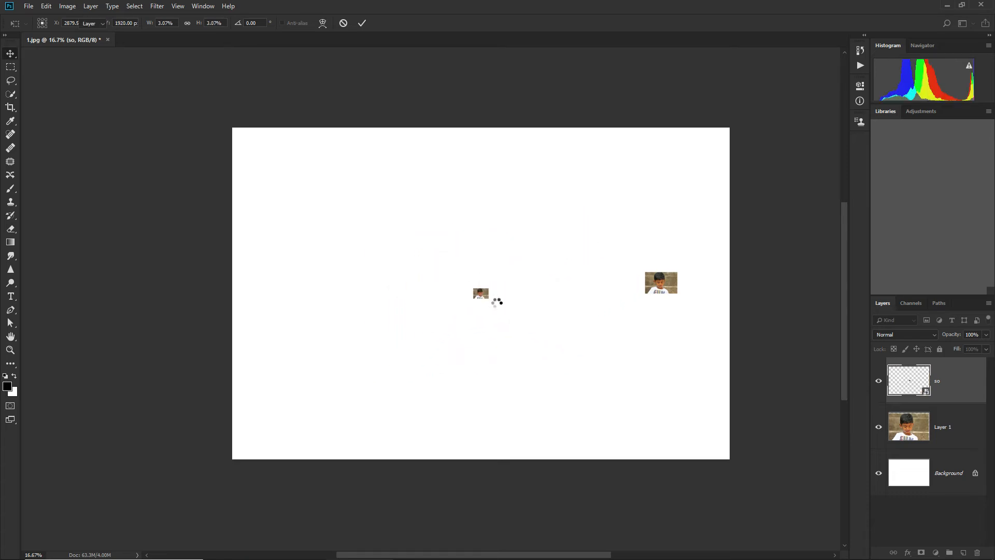
{"action": "key", "text": "Return"}
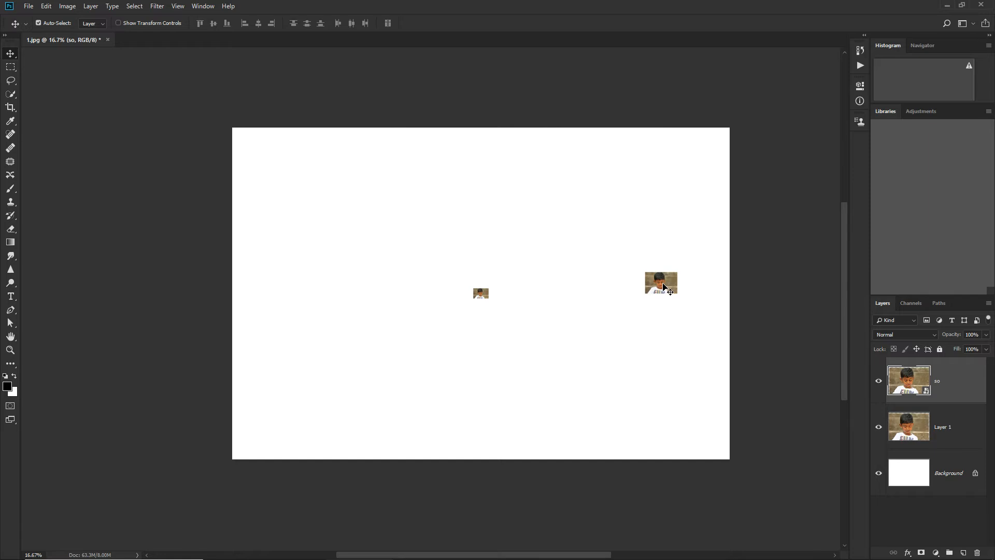
{"action": "left_click_drag", "start_coordinate": [487, 298], "coordinate": [287, 272]}
Enlarge the tiny Layer 1 picture until it nearly fills the canvas, and examine the face's sharpness up close
{"action": "left_click", "coordinate": [962, 437]}
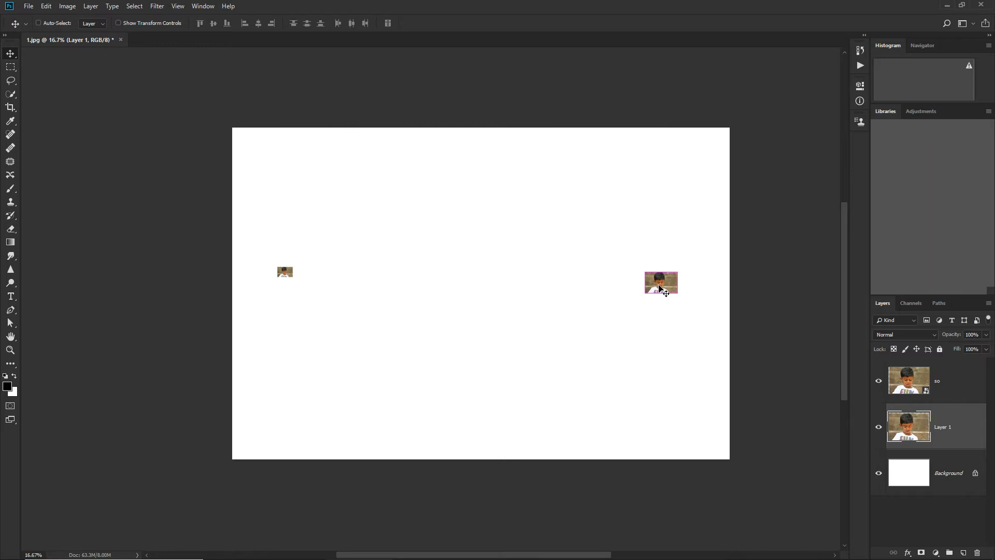
{"action": "key", "text": "ctrl+t"}
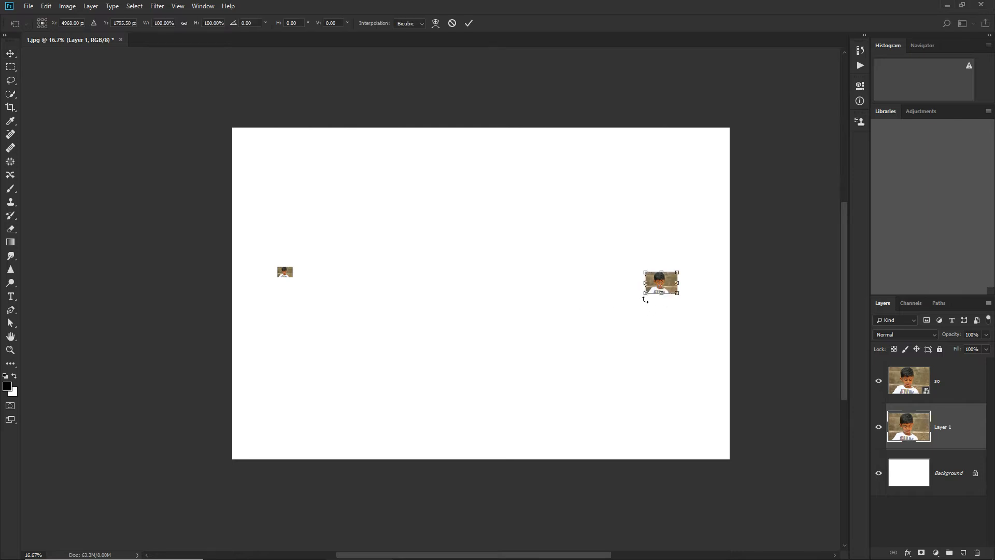
{"action": "left_click_drag", "start_coordinate": [646, 295], "coordinate": [411, 467]}
{"action": "left_click_drag", "start_coordinate": [749, 304], "coordinate": [586, 321]}
{"action": "left_click_drag", "start_coordinate": [770, 128], "coordinate": [727, 158]}
{"action": "left_click_drag", "start_coordinate": [586, 290], "coordinate": [589, 281]}
{"action": "key", "text": "Return"}
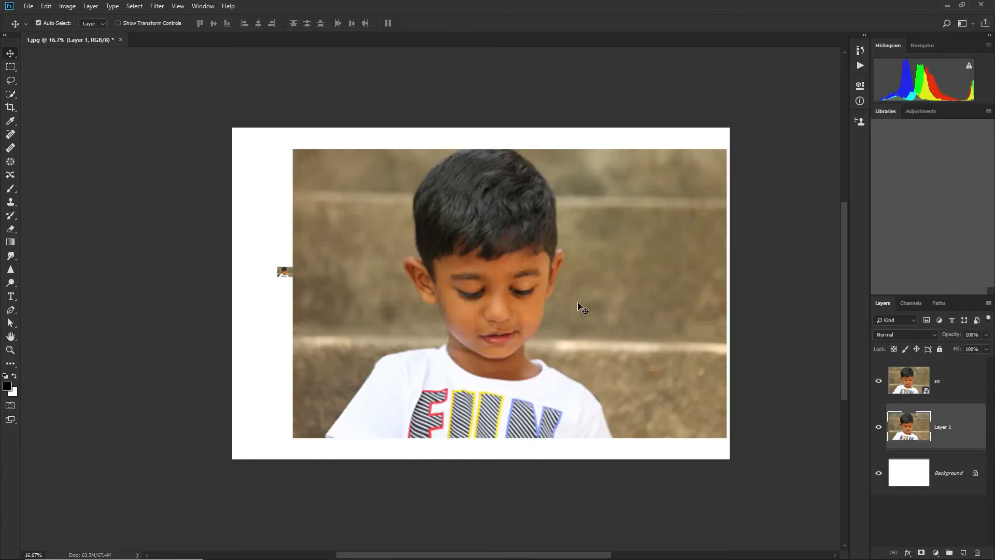
{"action": "key", "text": "z"}
{"action": "left_click", "coordinate": [493, 297]}
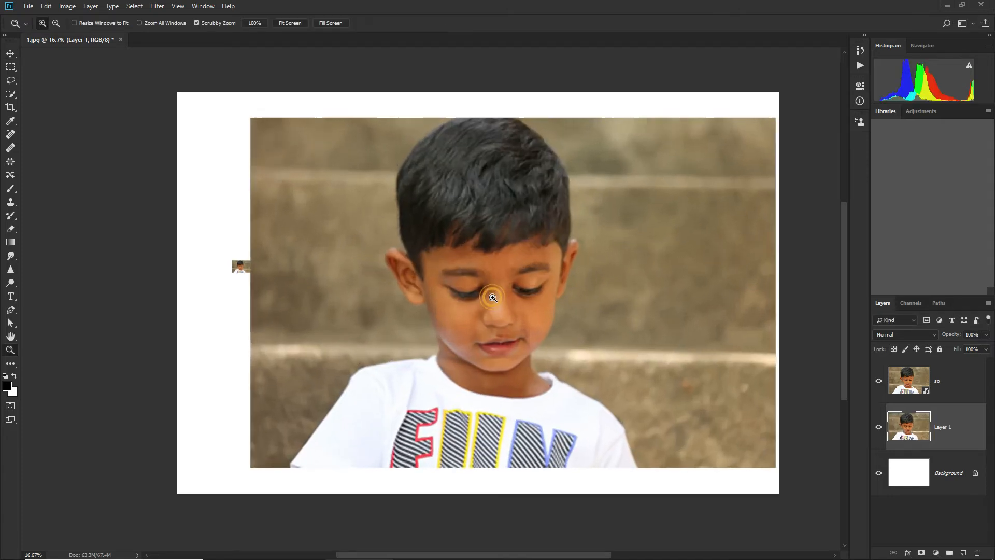
{"action": "left_click", "coordinate": [439, 342]}
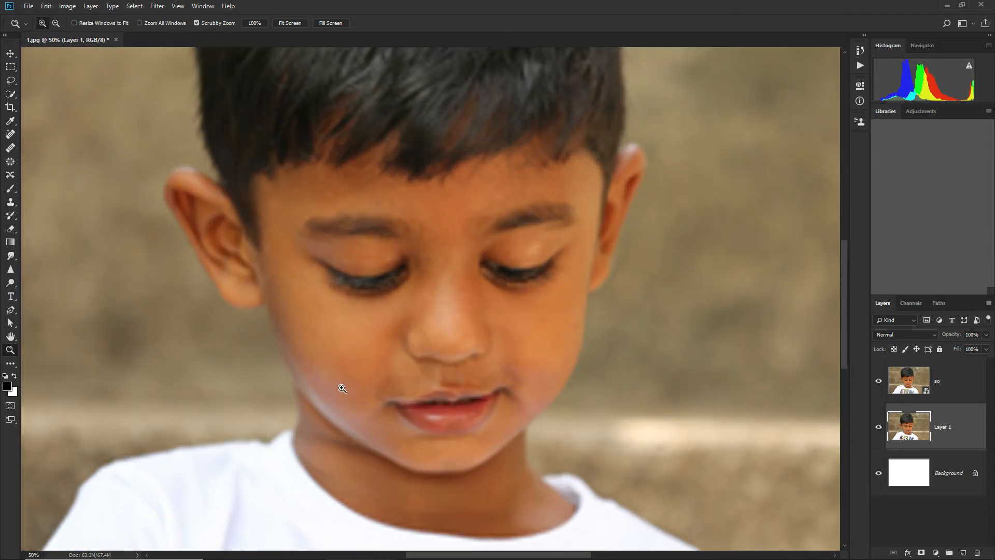
{"action": "left_click", "coordinate": [429, 308], "text": "alt"}
{"action": "left_click", "coordinate": [429, 309], "text": "alt"}
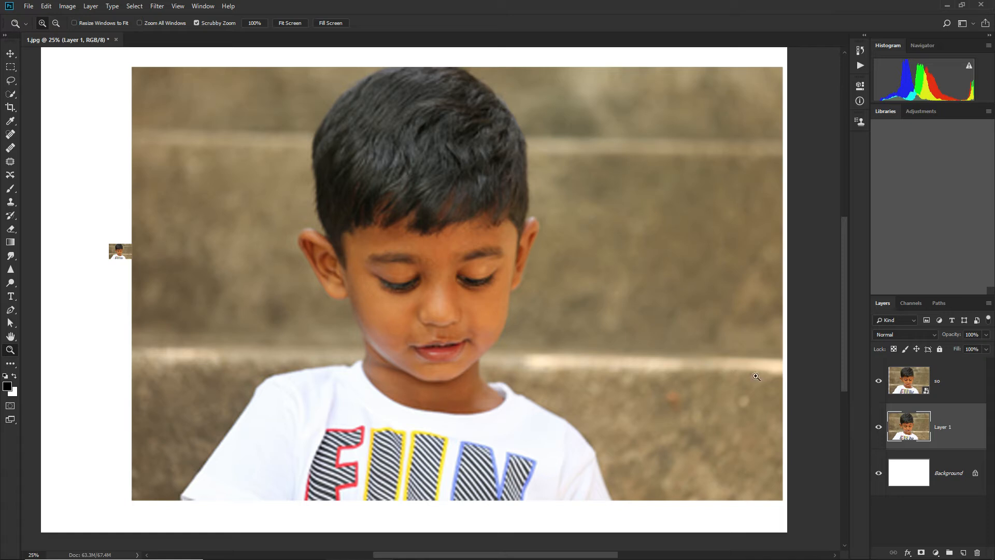
Hide Layer 1 and shrink the so Smart Object further, to about 1.8% of its original size
{"action": "left_click", "coordinate": [941, 383]}
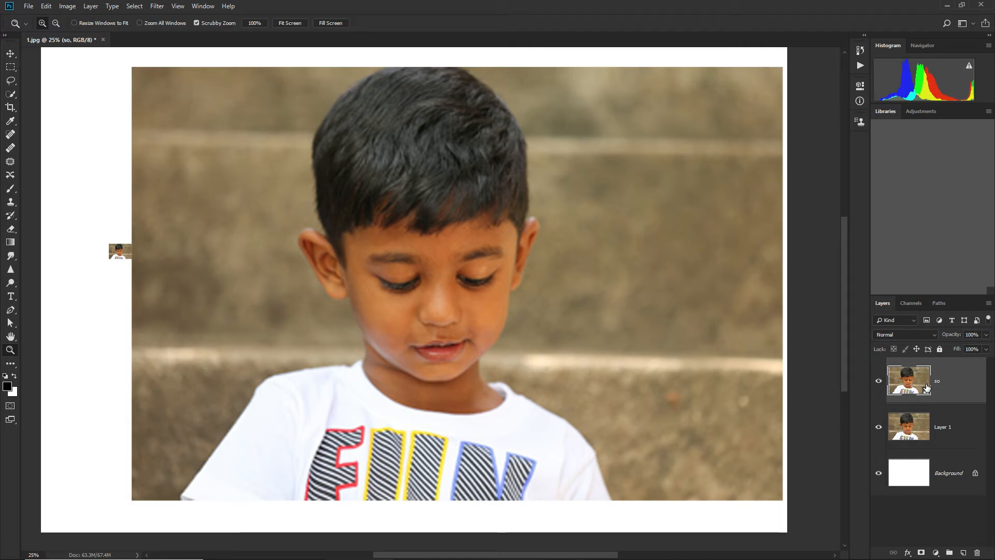
{"action": "left_click", "coordinate": [878, 428]}
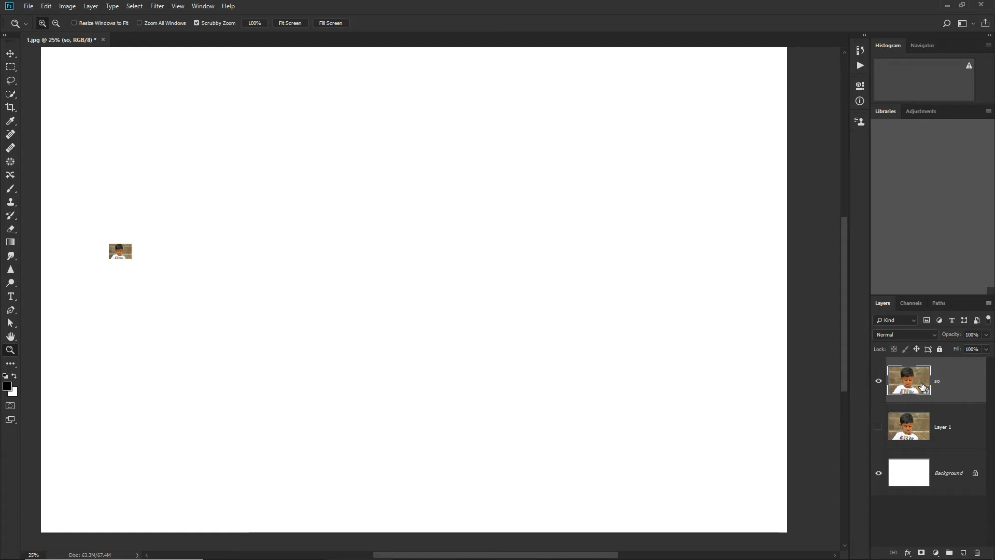
{"action": "key", "text": "ctrl+t"}
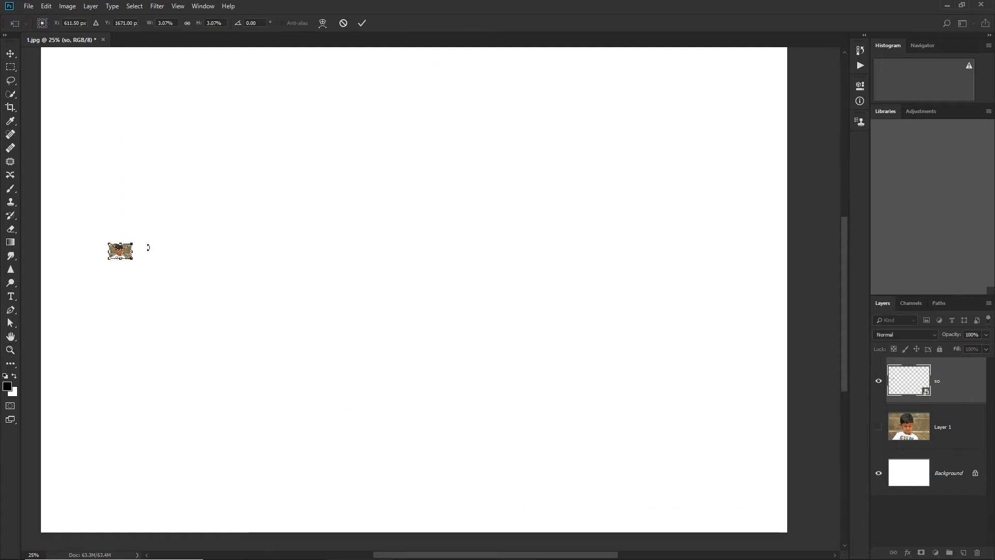
{"action": "left_click_drag", "start_coordinate": [132, 244], "coordinate": [129, 245]}
{"action": "key", "text": "z"}
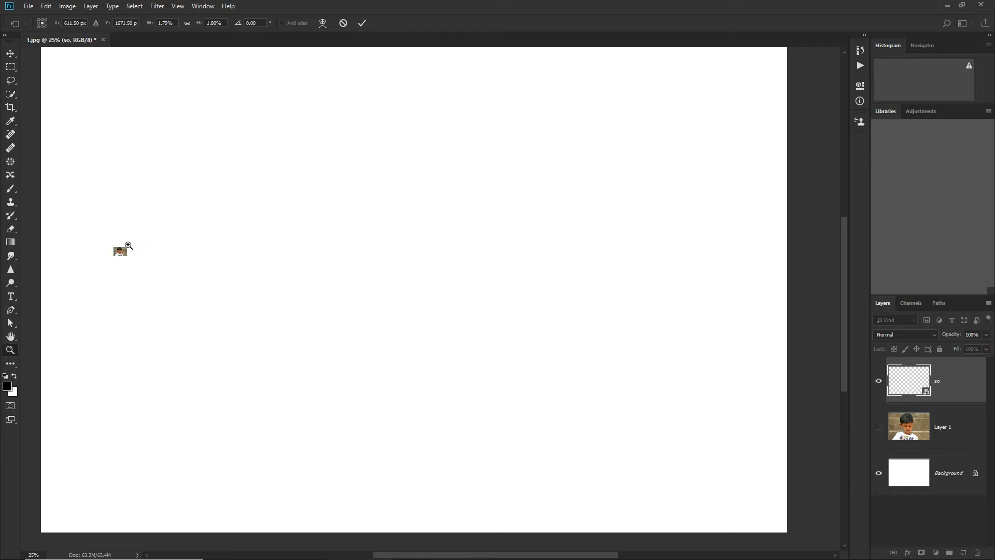
{"action": "left_click", "coordinate": [109, 273], "text": "alt"}
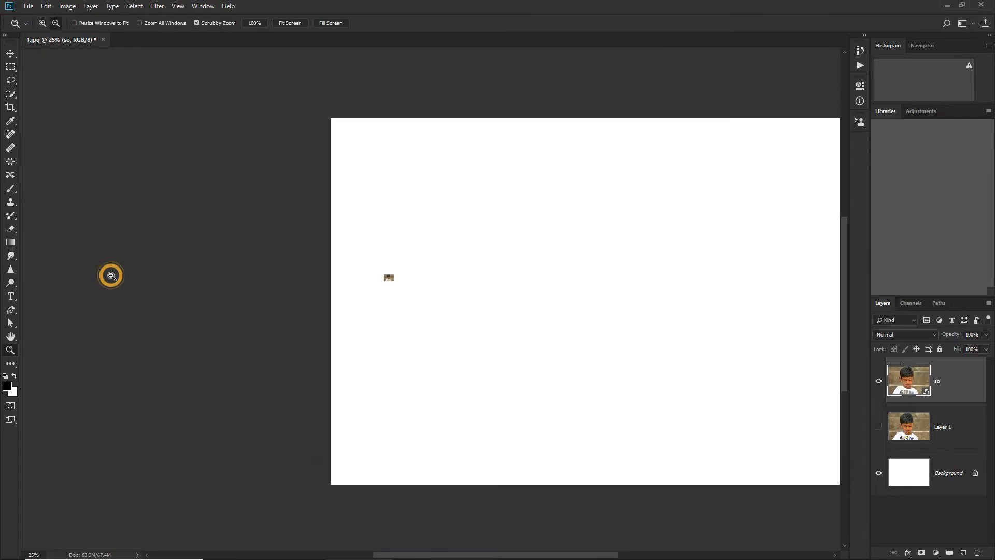
{"action": "left_click", "coordinate": [430, 288]}
{"action": "left_click", "coordinate": [140, 283], "text": "alt"}
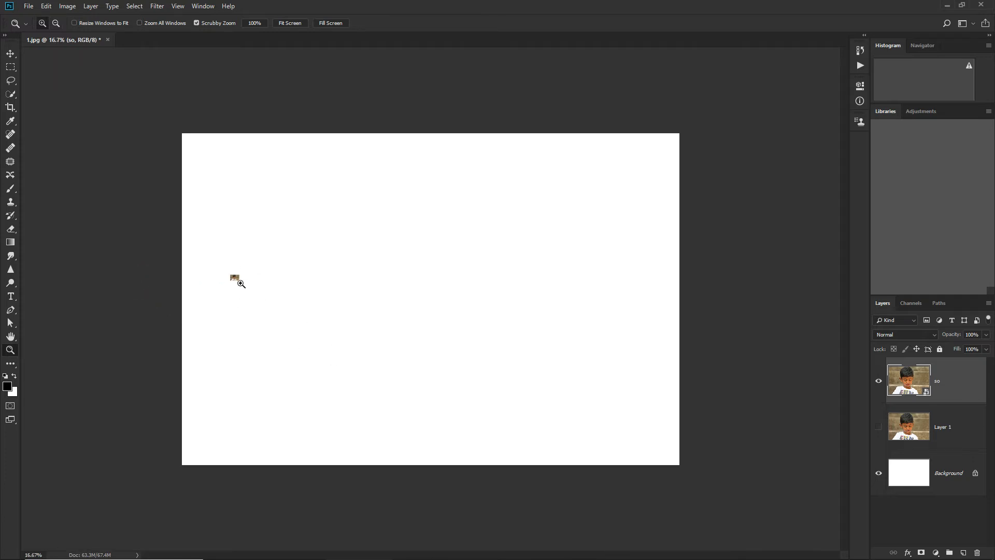
Enlarge the so Smart Object back to about 99% over the canvas and examine the face up close
{"action": "key", "text": "ctrl+t"}
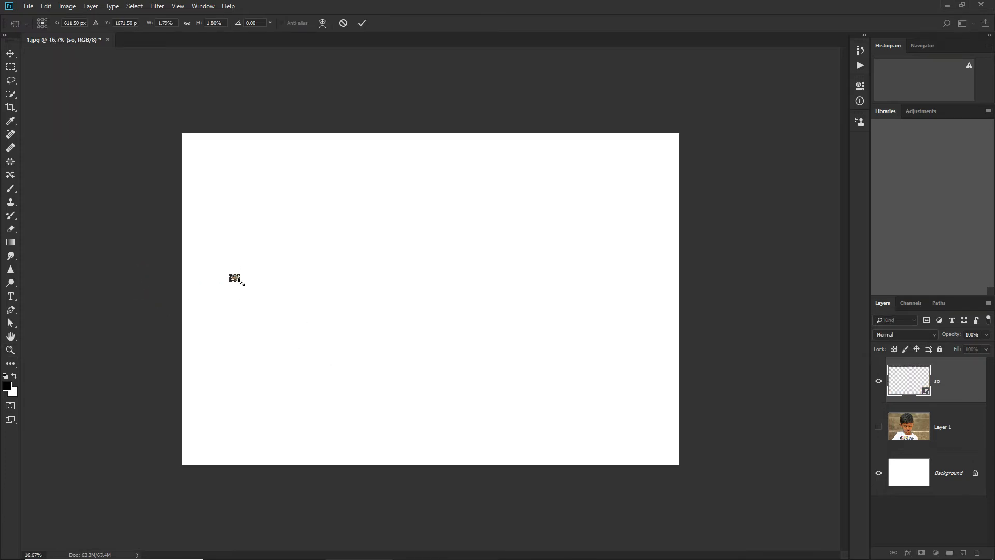
{"action": "left_click_drag", "start_coordinate": [241, 282], "coordinate": [475, 456]}
{"action": "left_click_drag", "start_coordinate": [356, 312], "coordinate": [546, 329]}
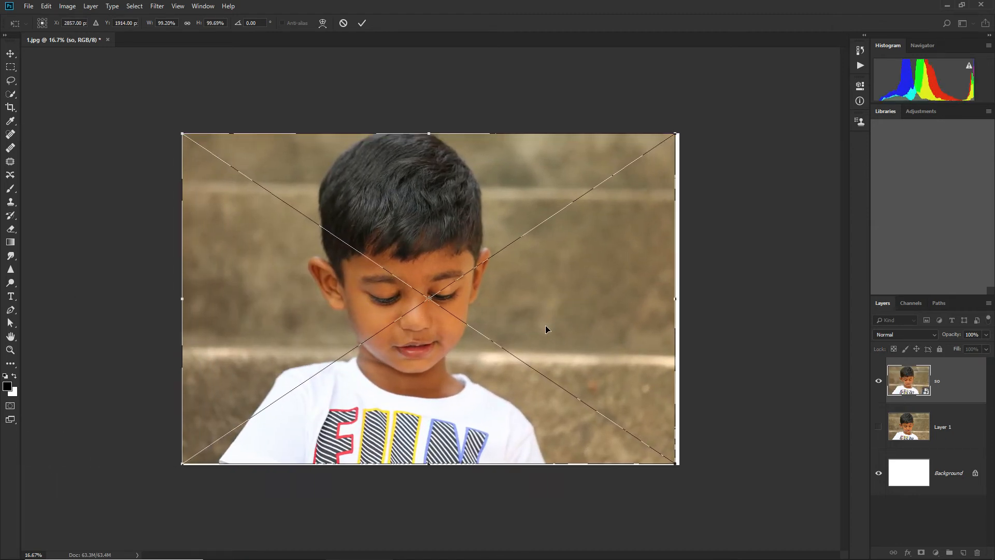
{"action": "key", "text": "Return"}
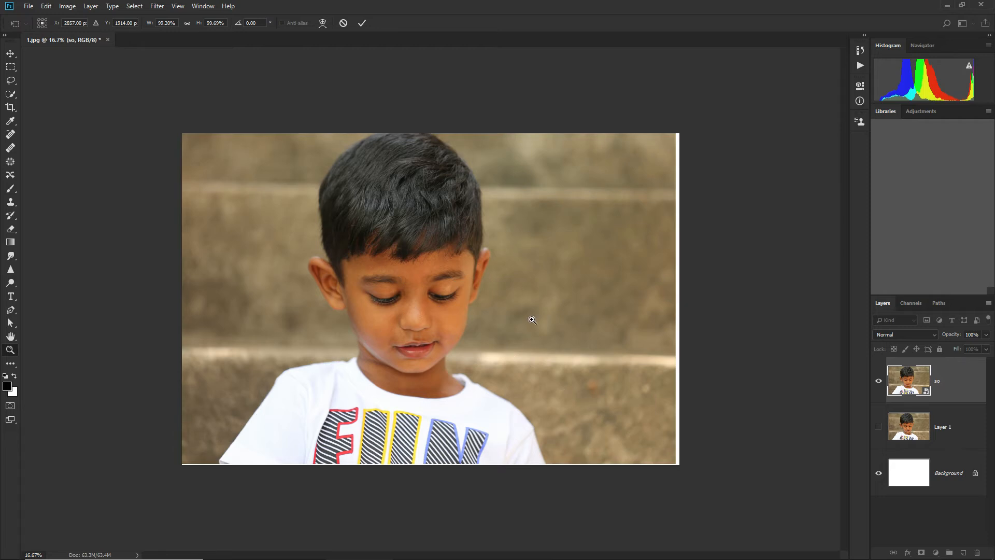
{"action": "key", "text": "z"}
{"action": "left_click", "coordinate": [401, 312]}
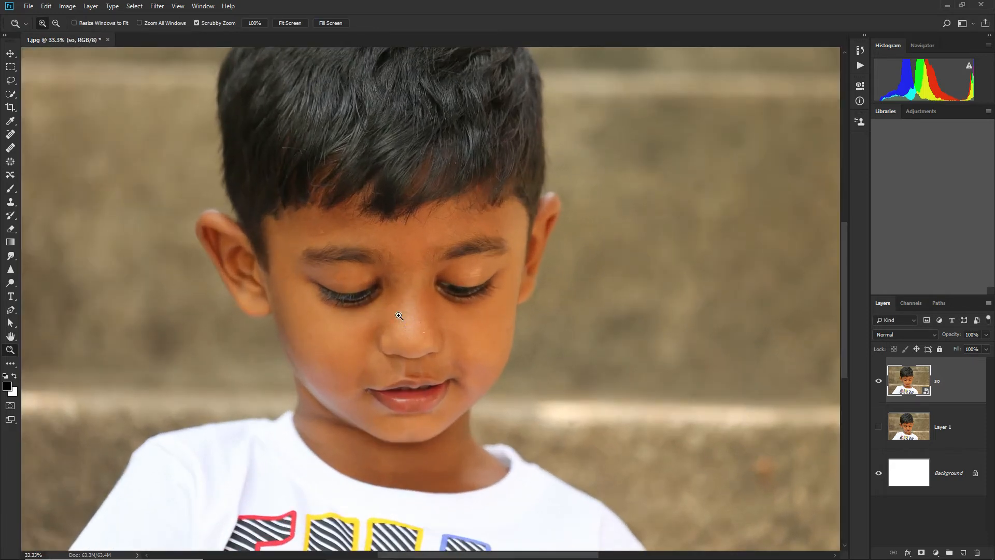
{"action": "left_click", "coordinate": [399, 313]}
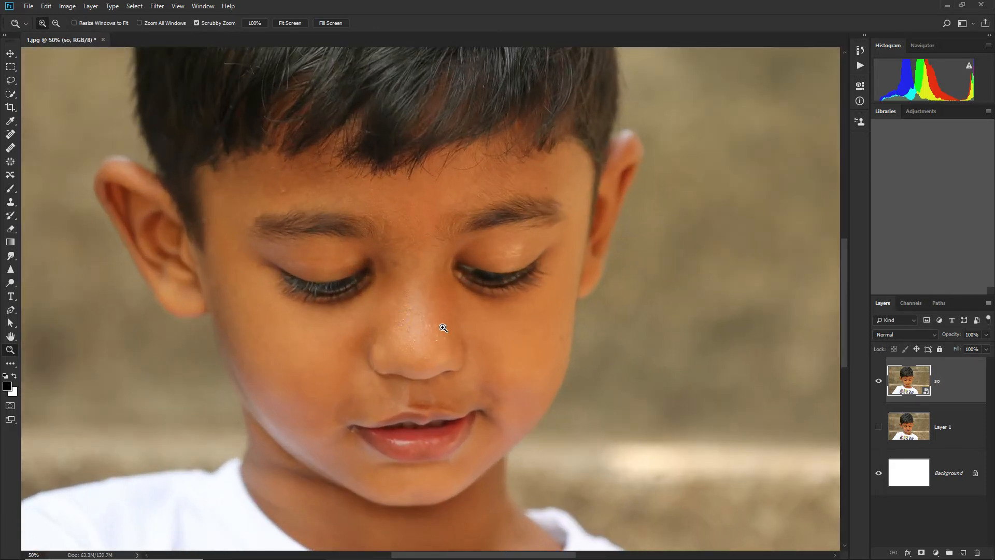
Show Layer 1 again, then shift the so layer left and Layer 1 right to place both faces side by side
{"action": "left_click", "coordinate": [879, 426]}
{"action": "key", "text": "v"}
{"action": "left_click_drag", "start_coordinate": [462, 270], "coordinate": [207, 270]}
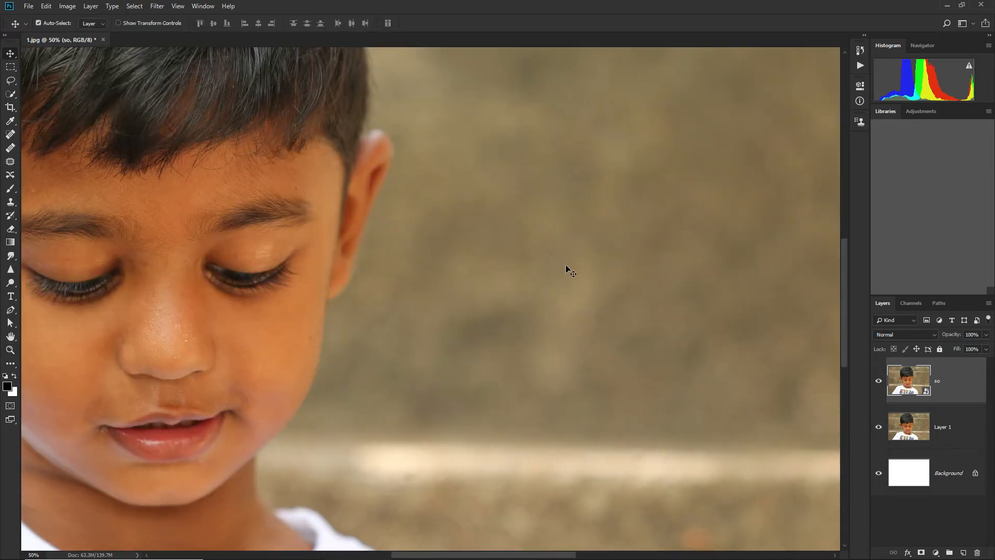
{"action": "key", "text": "ctrl+minus"}
{"action": "left_click_drag", "start_coordinate": [571, 291], "coordinate": [764, 309]}
{"action": "key", "text": "z"}
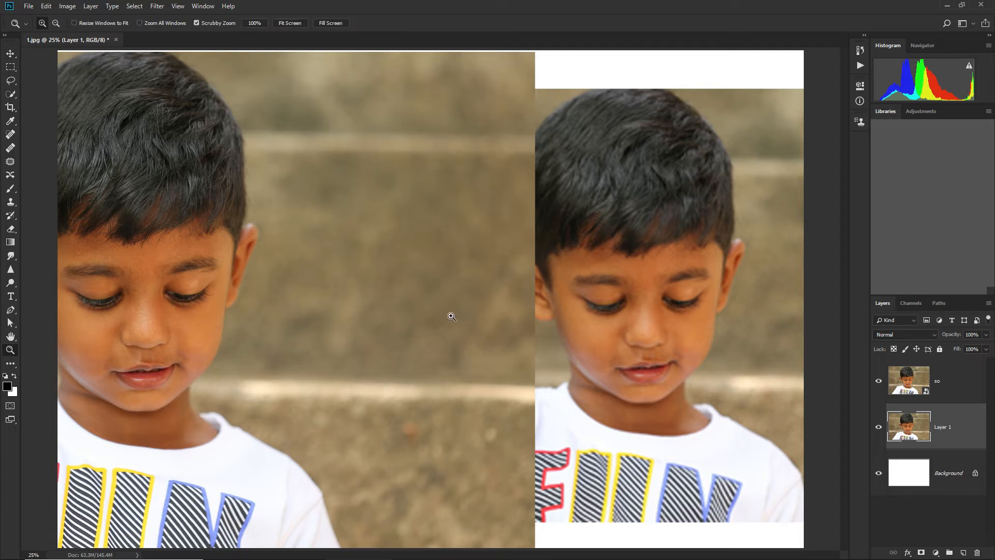
{"action": "key", "text": "m"}
{"action": "left_click_drag", "start_coordinate": [569, 49], "coordinate": [531, 40]}
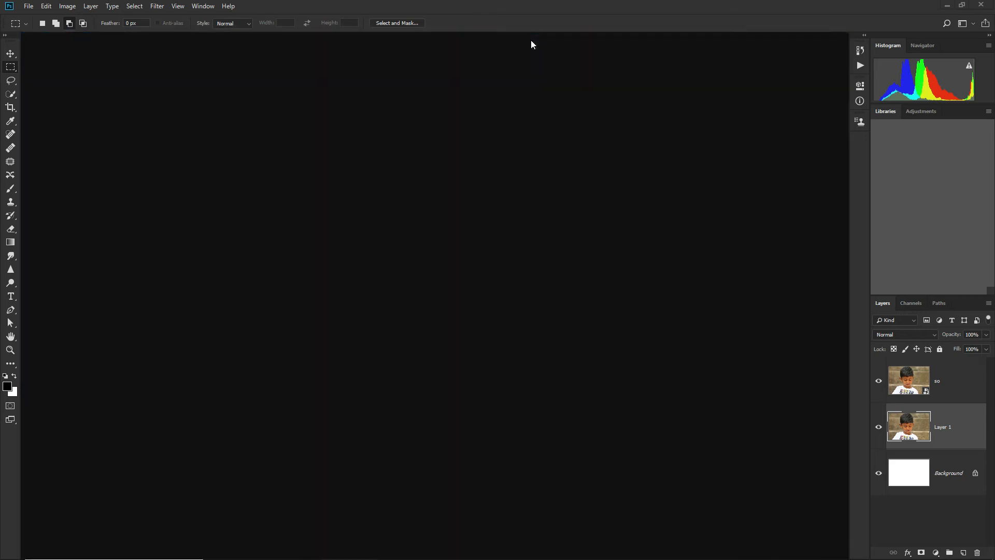
{"action": "key", "text": "ctrl+minus"}
{"action": "left_click_drag", "start_coordinate": [524, 134], "coordinate": [399, 502]}
{"action": "left_click", "coordinate": [399, 501]}
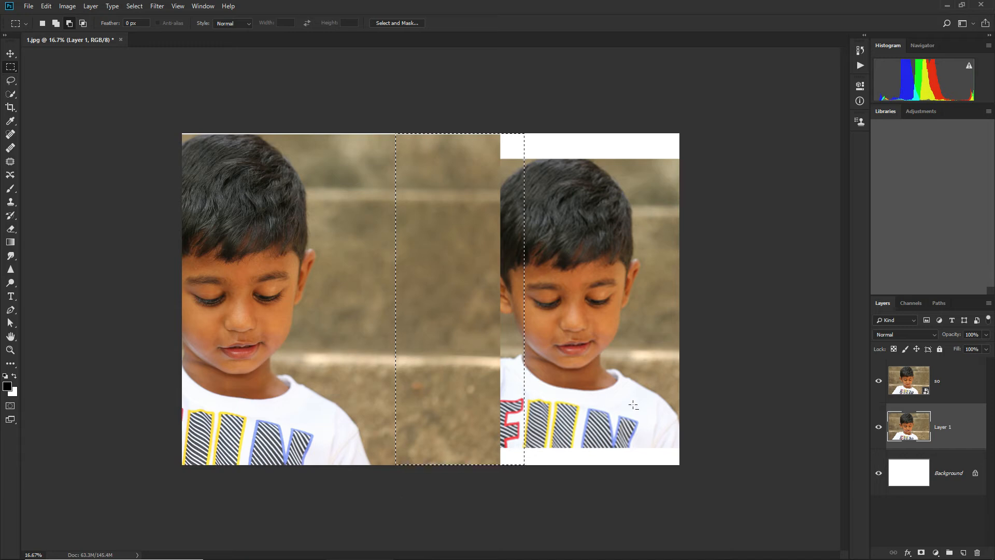
{"action": "key", "text": "z"}
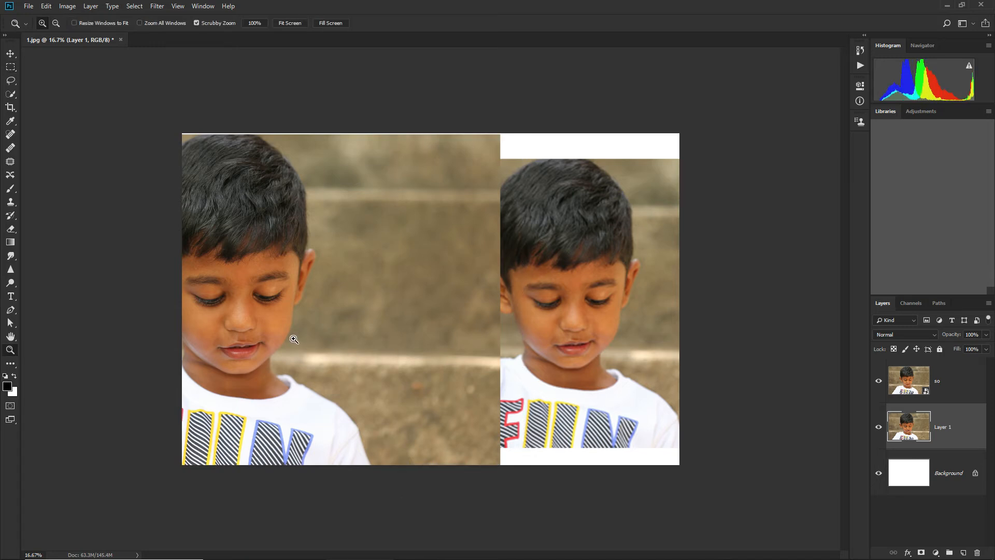
Move the so layer slightly right until its whole face is on the canvas, and place it below Layer 1
{"action": "key", "text": "v"}
{"action": "left_click_drag", "start_coordinate": [247, 299], "coordinate": [302, 306]}
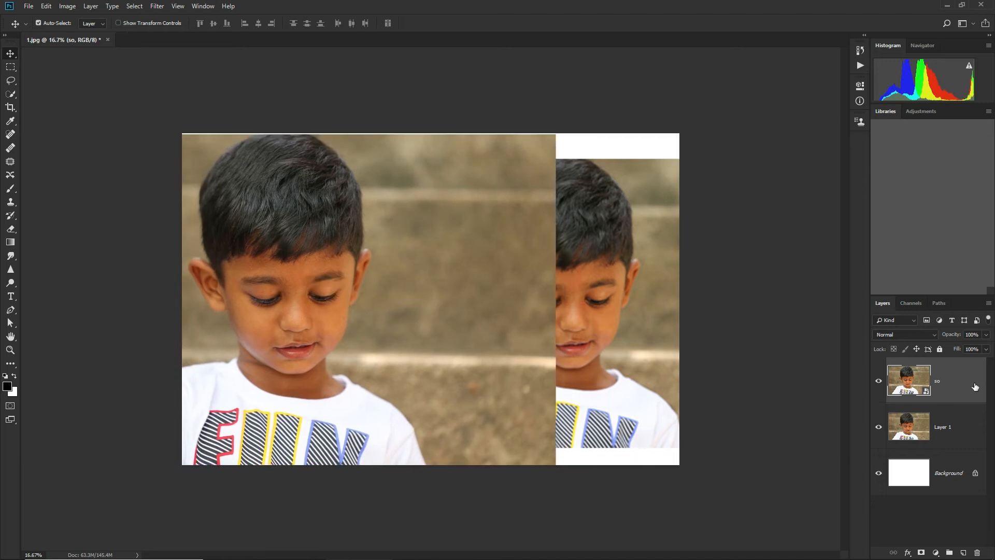
{"action": "key", "text": "ctrl+bracketleft"}
Compare the detail of the so face with the Layer 1 face at 33.3% zoom
{"action": "key", "text": "z"}
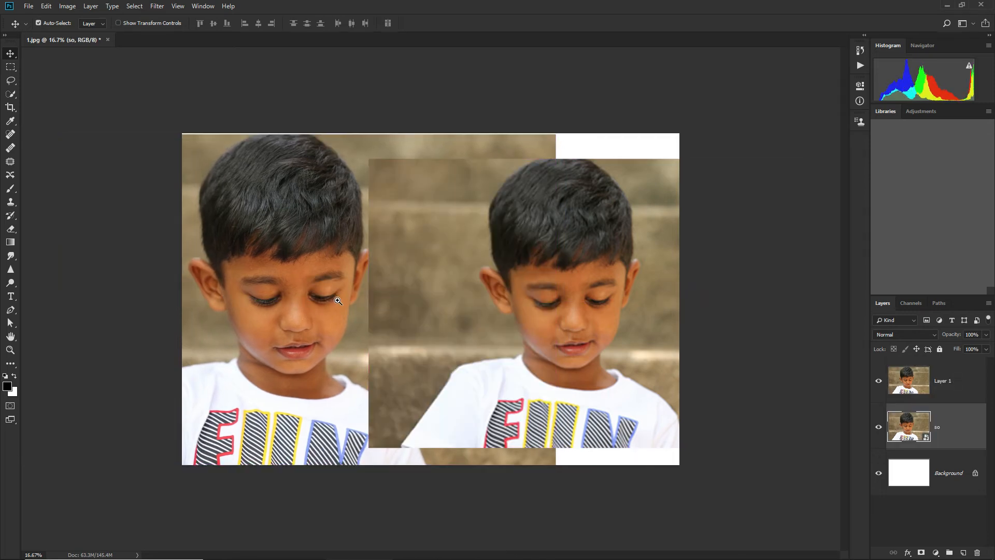
{"action": "left_click", "coordinate": [333, 296]}
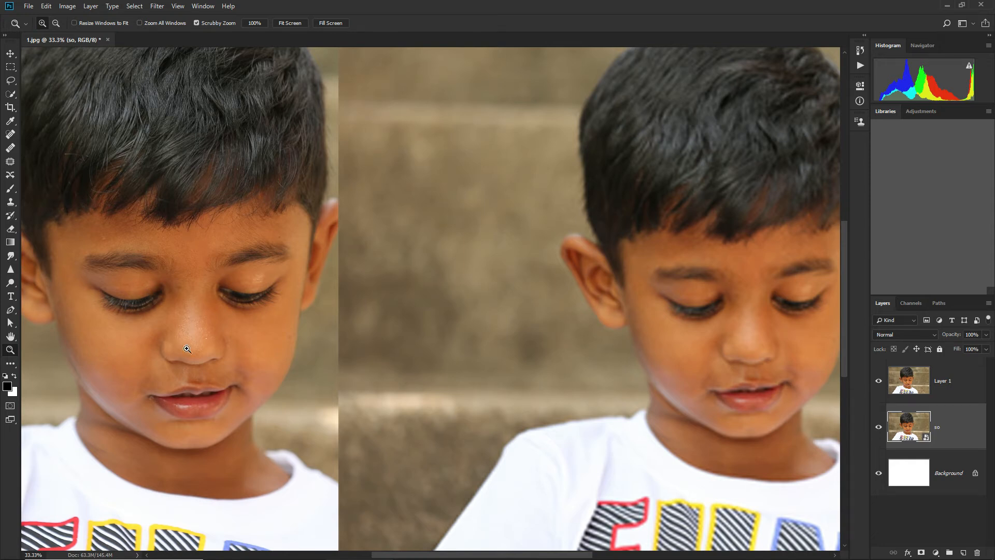
{"action": "left_click_drag", "start_coordinate": [551, 325], "coordinate": [339, 302]}
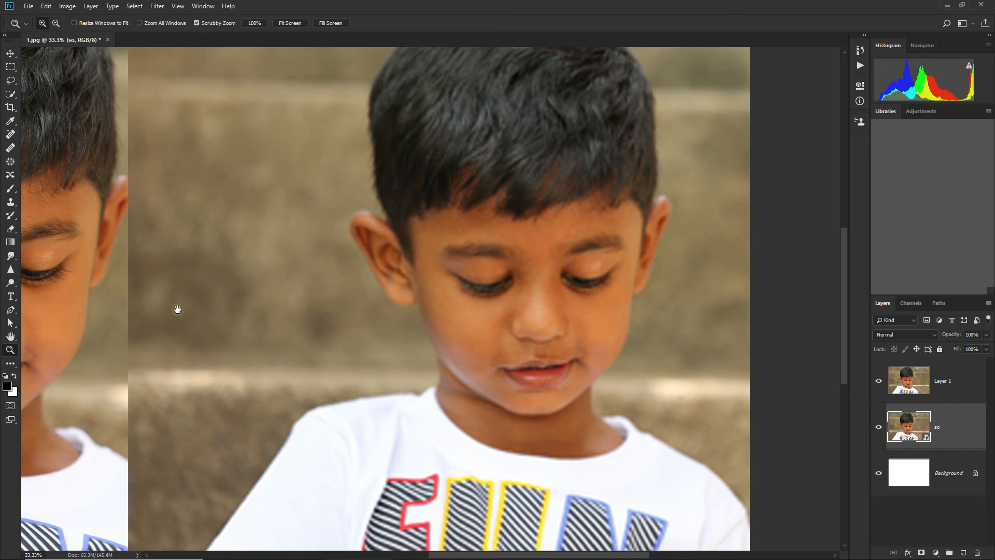
{"action": "left_click_drag", "start_coordinate": [178, 307], "coordinate": [378, 300]}
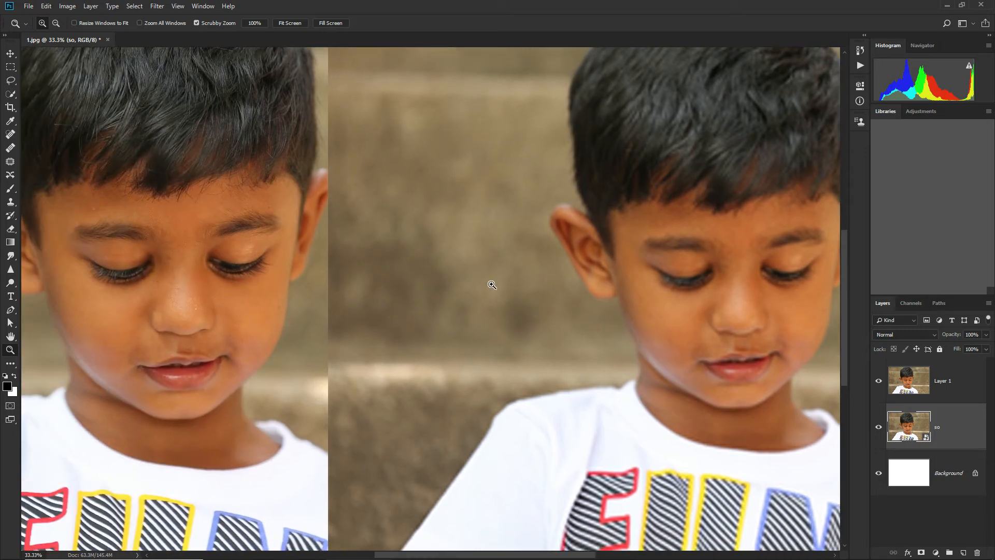
{"action": "left_click_drag", "start_coordinate": [666, 322], "coordinate": [489, 342]}
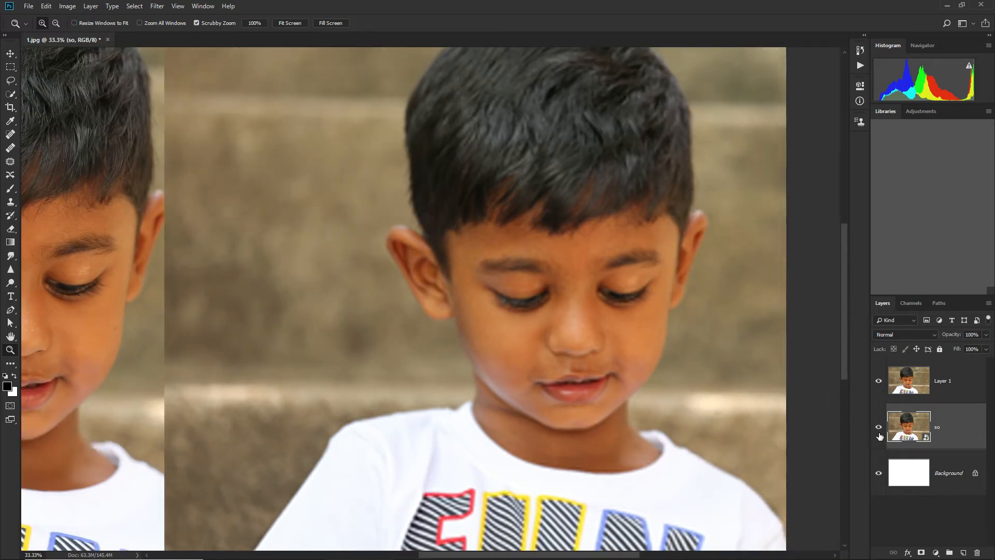
Delete Layer 1 so that only the so Smart Object remains above the Background
{"action": "left_click", "coordinate": [944, 387]}
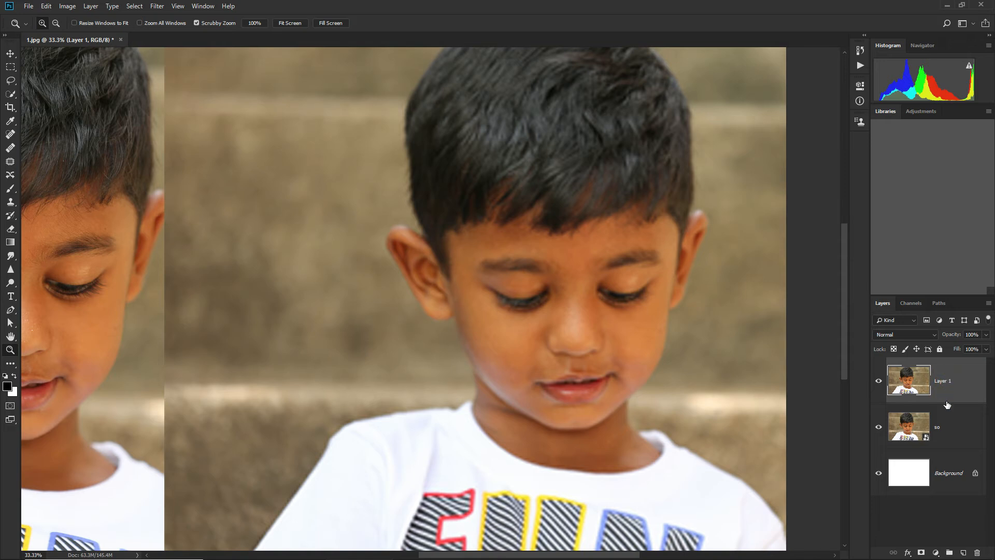
{"action": "left_click", "coordinate": [978, 553]}
{"action": "left_click", "coordinate": [242, 313], "text": "alt"}
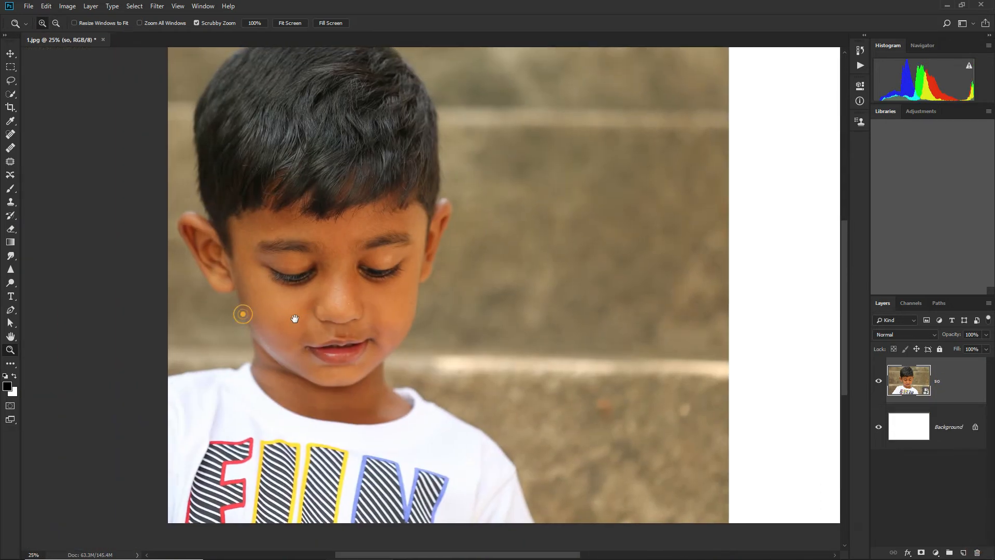
{"action": "key", "text": "v"}
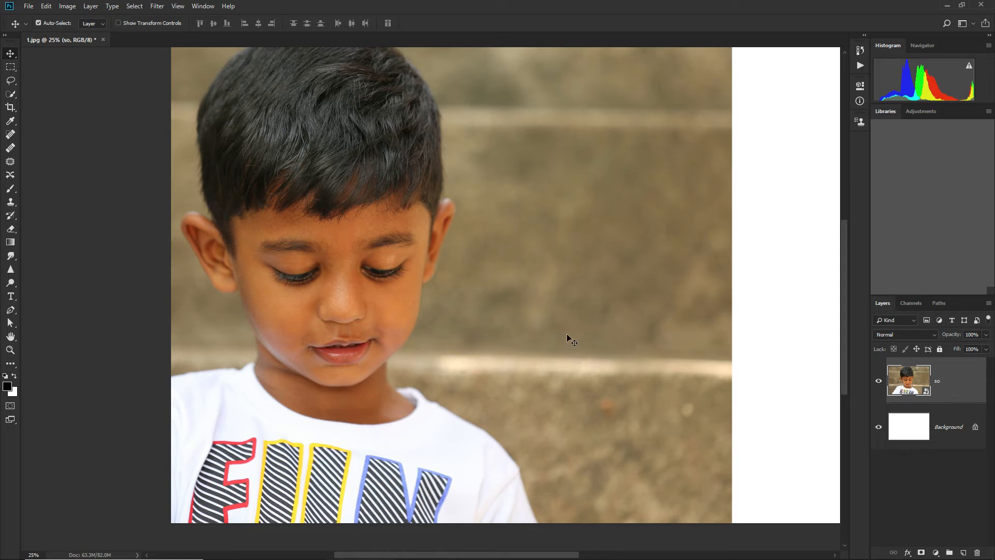
Move the so layer right so that its photo nearly fills the canvas
{"action": "left_click_drag", "start_coordinate": [353, 307], "coordinate": [455, 304]}
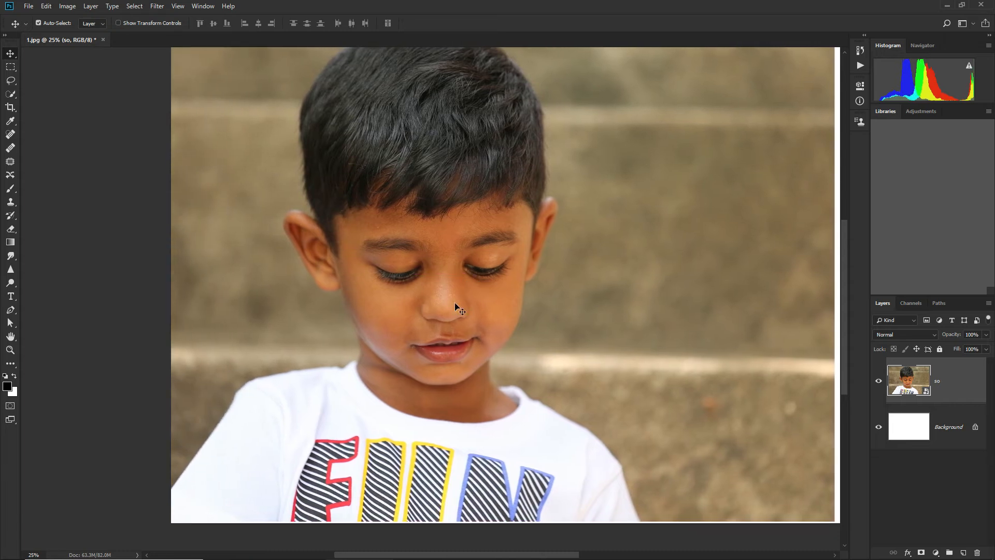
{"action": "key", "text": "z"}
{"action": "left_click", "coordinate": [484, 312], "text": "alt"}
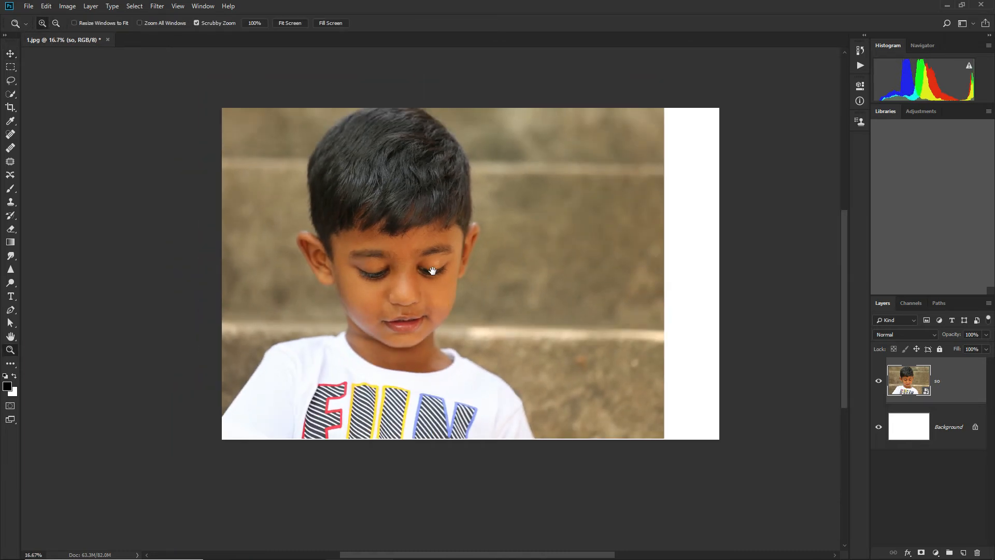
{"action": "left_click_drag", "start_coordinate": [432, 271], "coordinate": [410, 305]}
{"action": "key", "text": "v"}
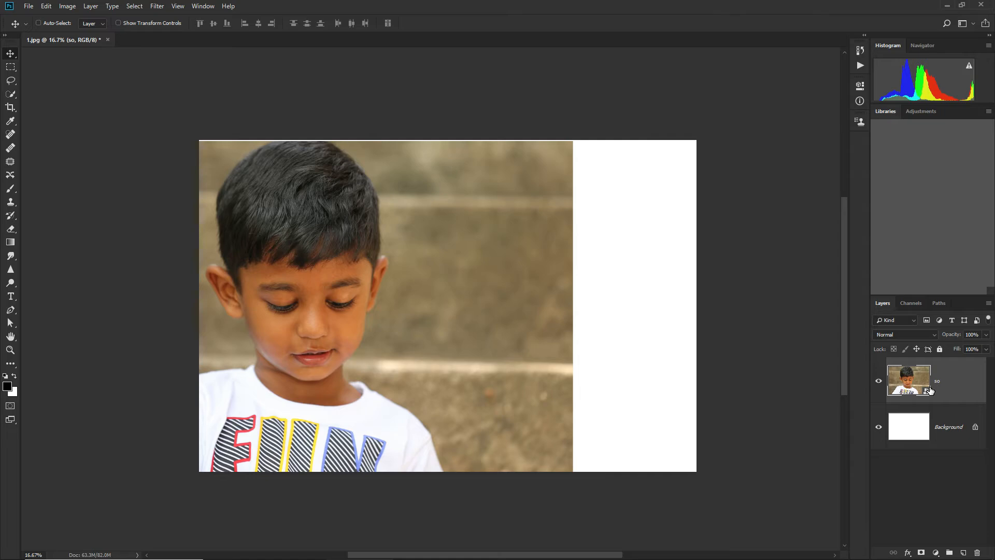
Undo the deletion of Layer 1 and move the restored layer left so that it overlaps the so layer
{"action": "key", "text": "ctrl+alt+z"}
{"action": "key", "text": "alt+z"}
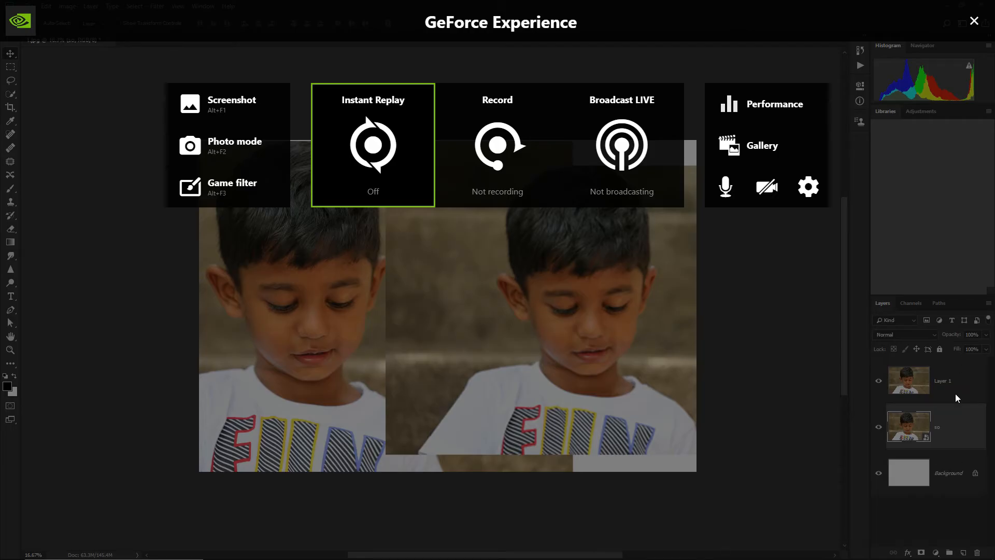
{"action": "key", "text": "alt+z"}
{"action": "left_click_drag", "start_coordinate": [536, 382], "coordinate": [387, 382]}
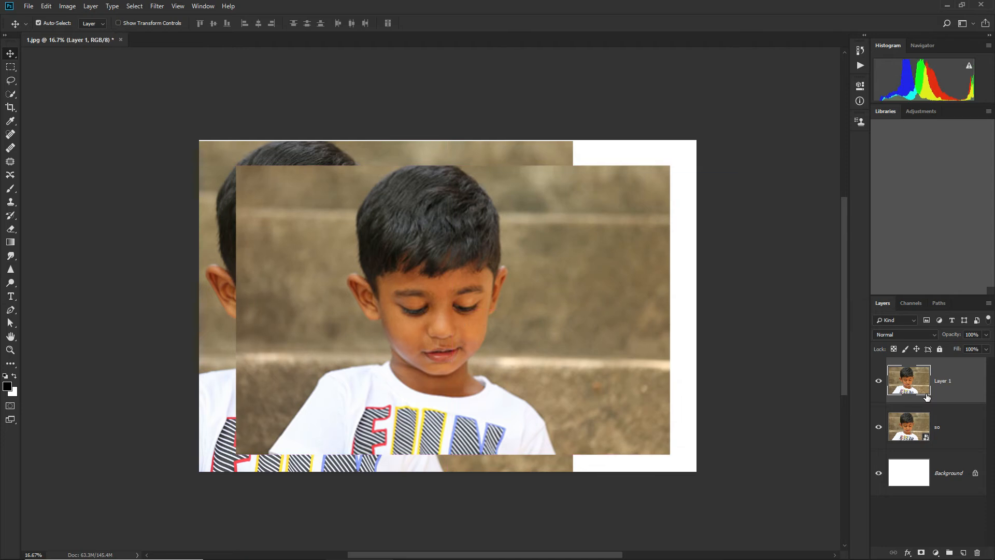
Apply a Gaussian Blur with a radius of 69.7 pixels to Layer 1
{"action": "left_click", "coordinate": [150, 8]}
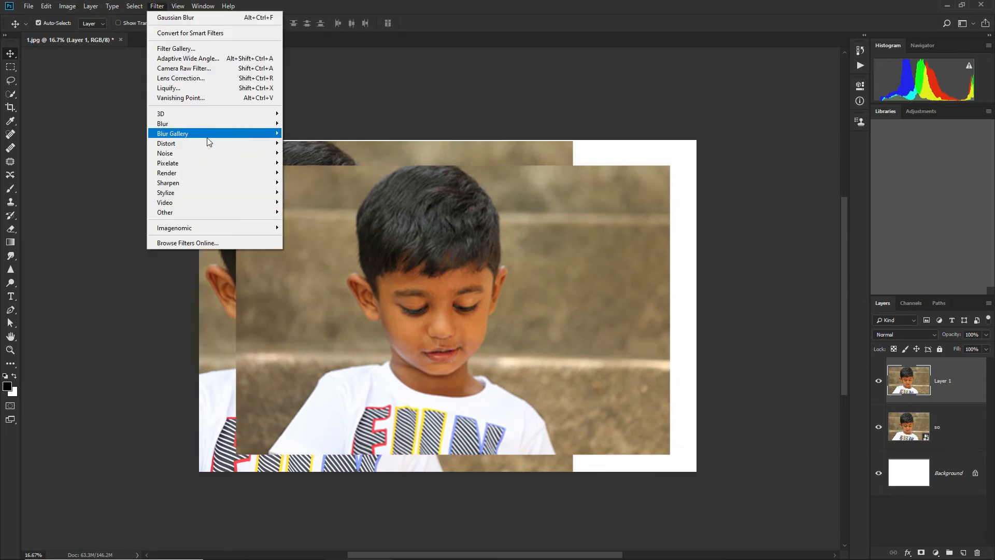
{"action": "mouse_move", "coordinate": [275, 128]}
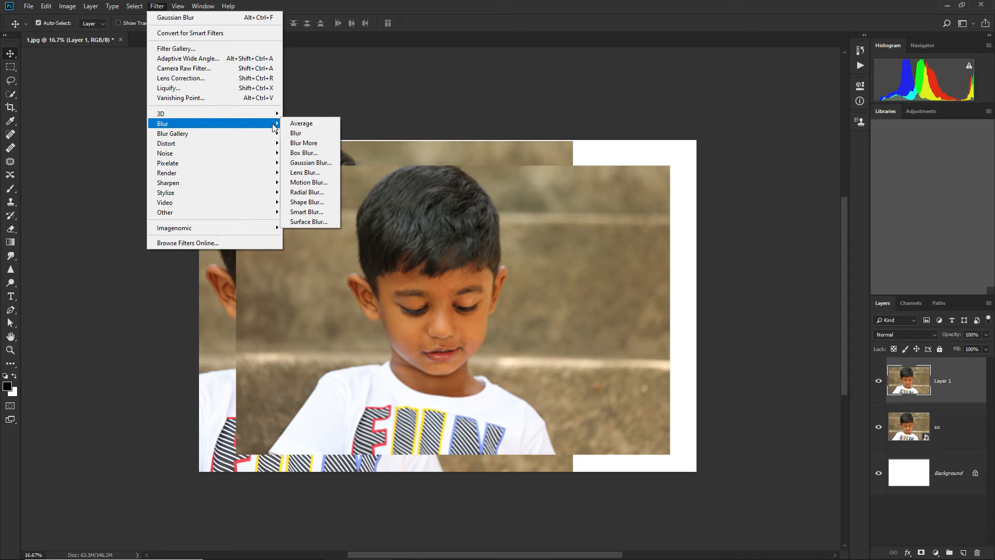
{"action": "left_click", "coordinate": [311, 163]}
{"action": "left_click_drag", "start_coordinate": [448, 258], "coordinate": [463, 257]}
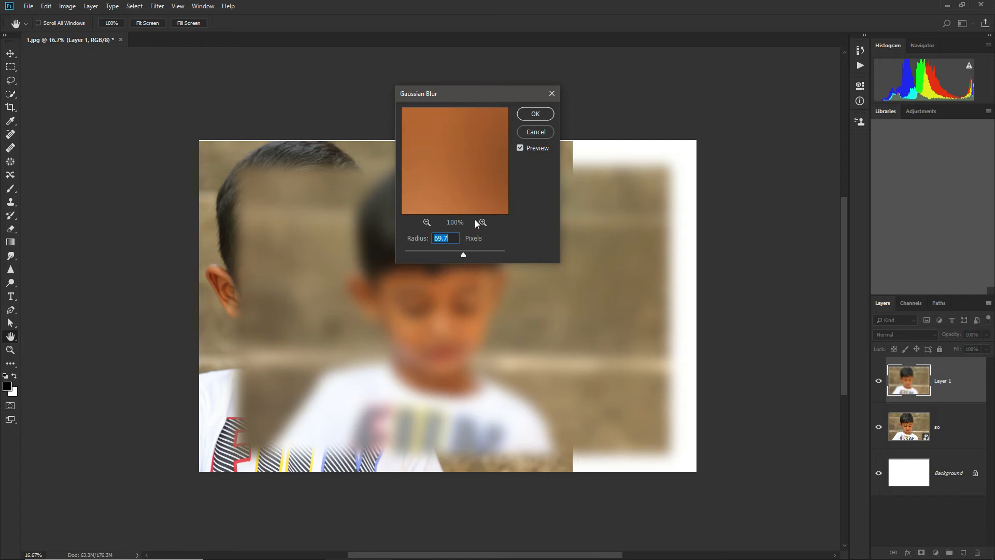
{"action": "left_click", "coordinate": [535, 114]}
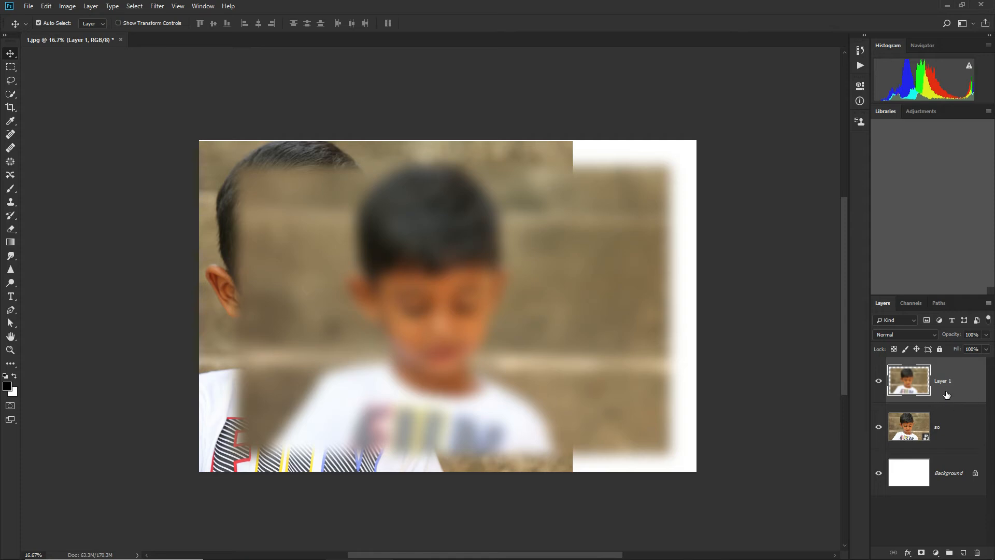
Undo the Gaussian Blur on Layer 1 and duplicate the unblurred layer
{"action": "left_click", "coordinate": [945, 433]}
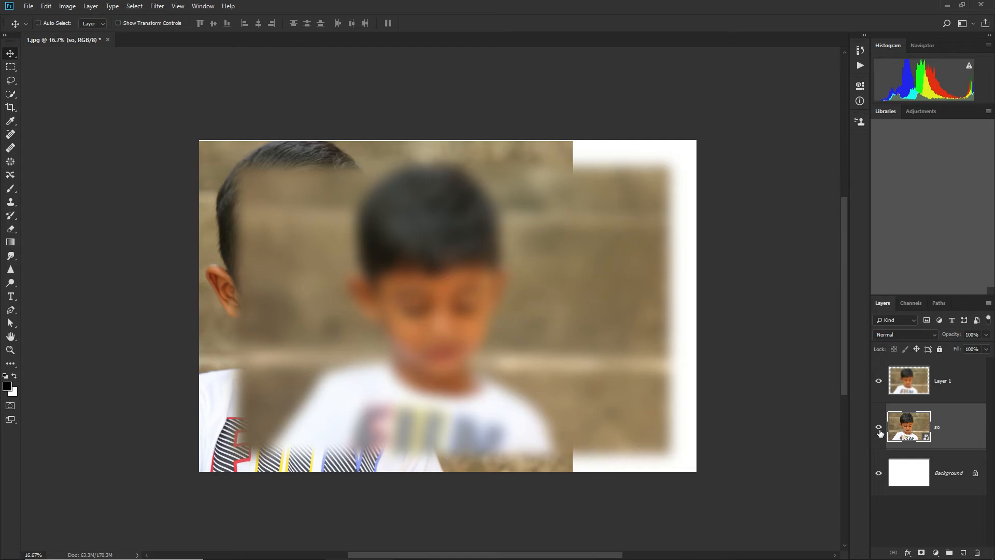
{"action": "key", "text": "ctrl+z"}
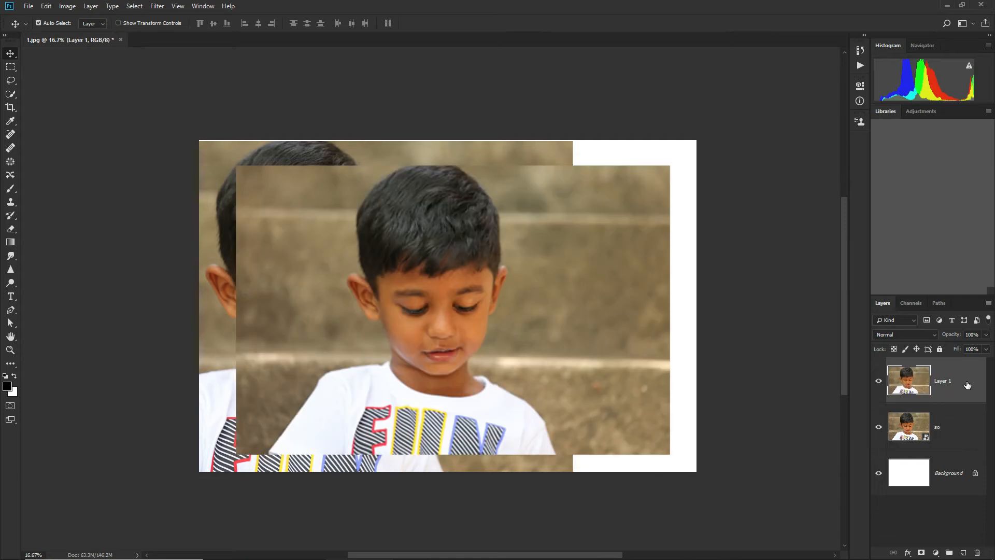
{"action": "key", "text": "ctrl+j"}
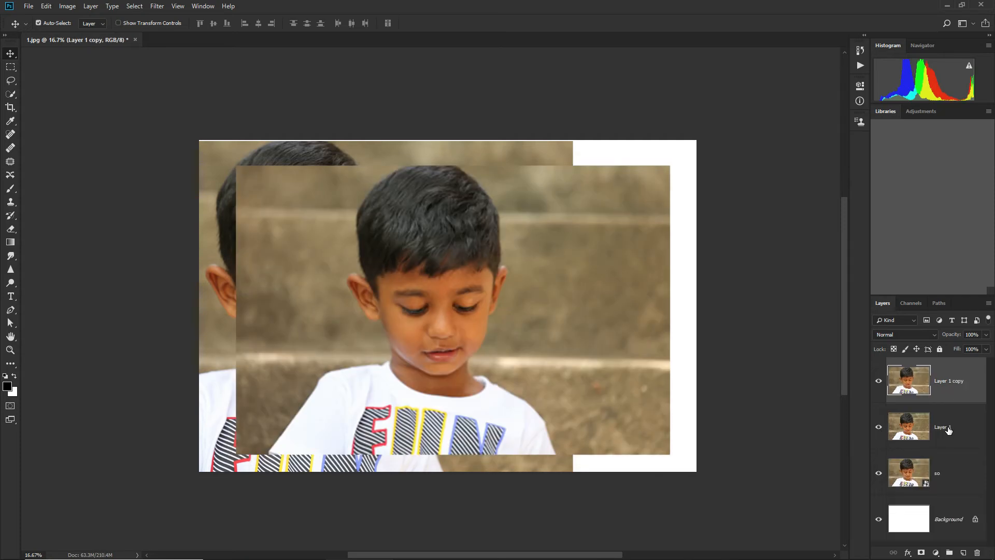
Blur the Layer 1 copy with a Gaussian Blur radius of 69.7 pixels
{"action": "left_click", "coordinate": [157, 5]}
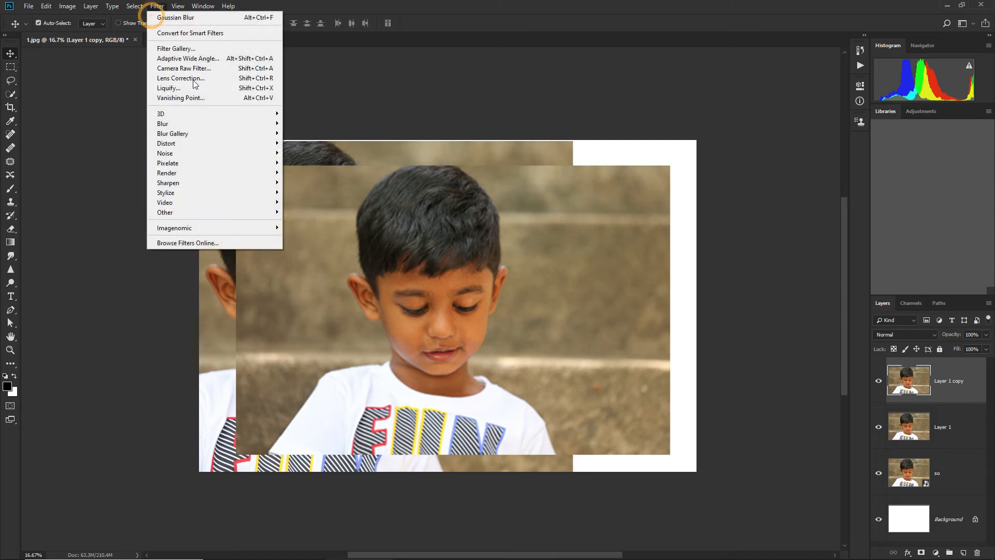
{"action": "mouse_move", "coordinate": [195, 124]}
{"action": "left_click", "coordinate": [309, 163]}
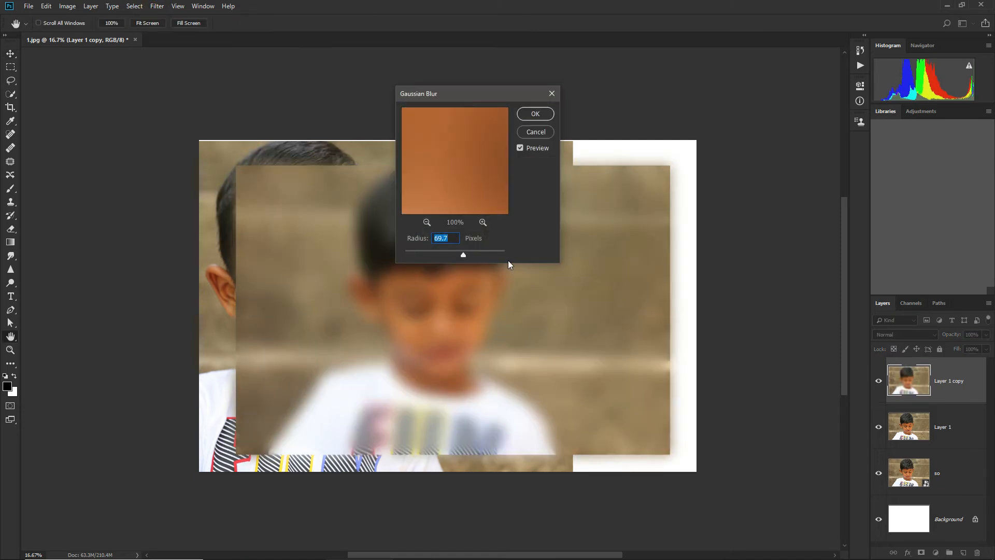
{"action": "left_click", "coordinate": [541, 114]}
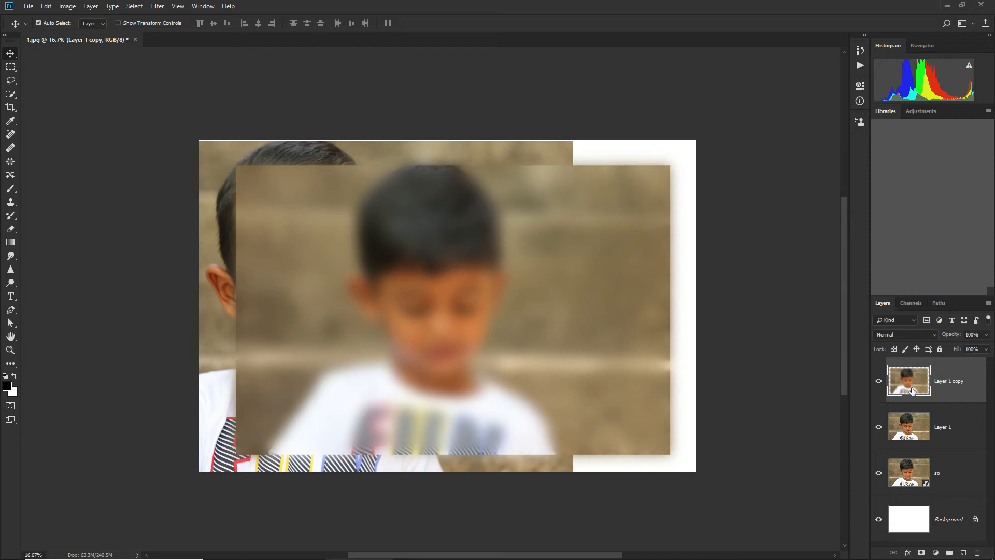
Add a layer mask to the Layer 1 copy and paint black over the boy's face with the Brush at 35% opacity
{"action": "left_click", "coordinate": [921, 553]}
{"action": "left_click", "coordinate": [953, 386]}
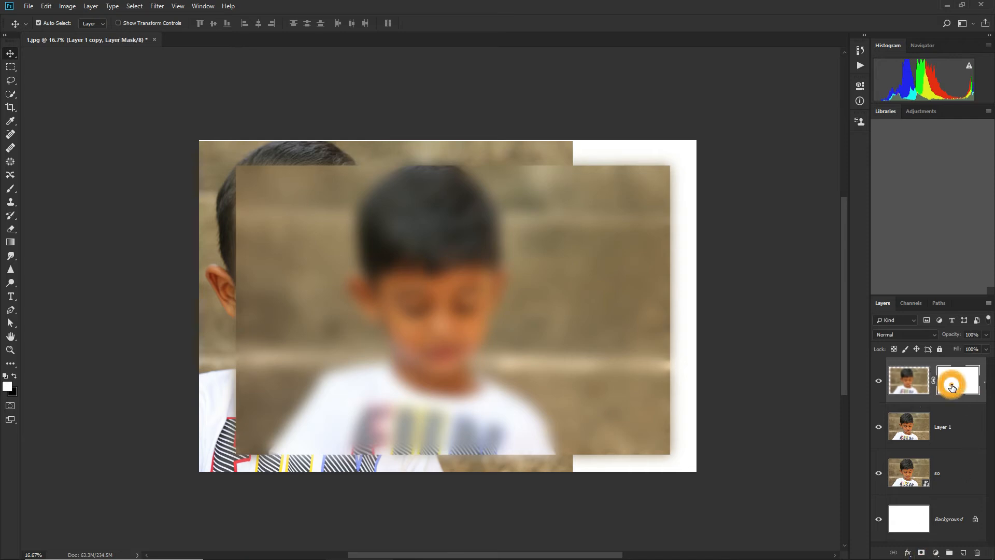
{"action": "key", "text": "b"}
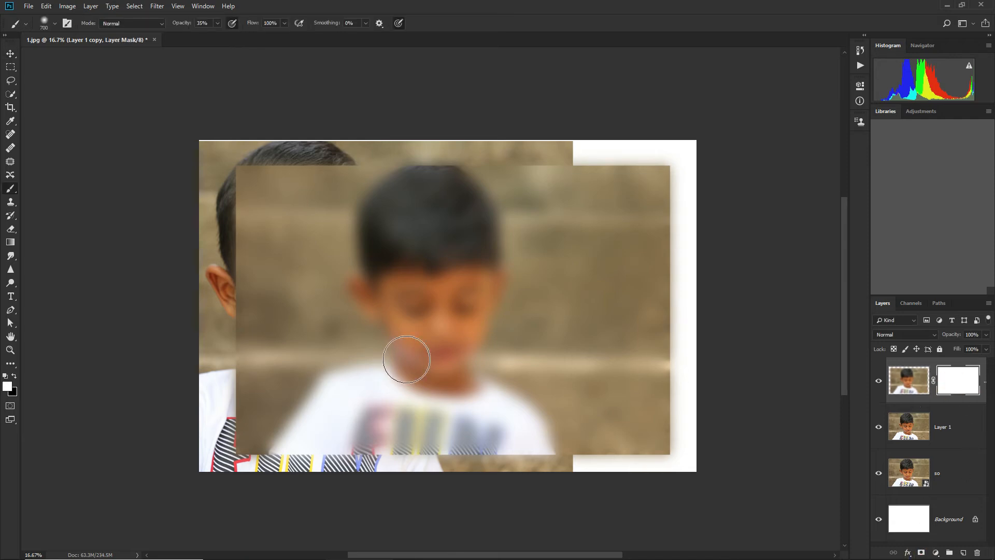
{"action": "key", "text": "x"}
{"action": "mouse_move", "coordinate": [437, 282]}
{"action": "left_mouse_down"}
{"action": "mouse_move", "coordinate": [446, 324]}
{"action": "mouse_move", "coordinate": [452, 303]}
{"action": "mouse_move", "coordinate": [425, 346]}
{"action": "mouse_move", "coordinate": [447, 365]}
{"action": "left_mouse_up"}
Set the brush opacity to 92% and paint black on the mask over the boy's head and shirt
{"action": "left_click", "coordinate": [217, 22]}
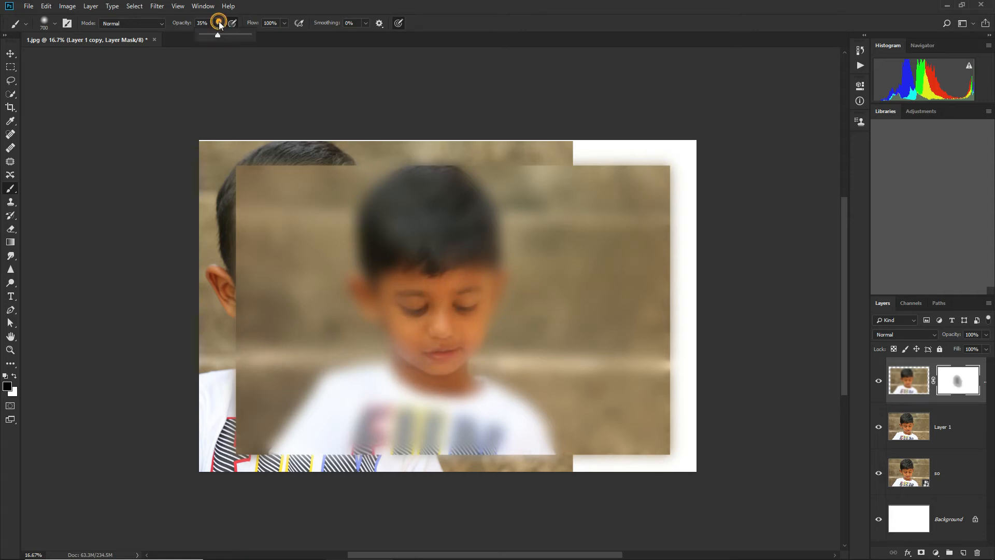
{"action": "left_click_drag", "start_coordinate": [220, 36], "coordinate": [246, 39]}
{"action": "mouse_move", "coordinate": [465, 283]}
{"action": "left_mouse_down"}
{"action": "mouse_move", "coordinate": [417, 322]}
{"action": "mouse_move", "coordinate": [438, 198]}
{"action": "mouse_move", "coordinate": [410, 311]}
{"action": "mouse_move", "coordinate": [423, 227]}
{"action": "left_mouse_up"}
{"action": "mouse_move", "coordinate": [428, 347]}
{"action": "left_mouse_down"}
{"action": "mouse_move", "coordinate": [363, 410]}
{"action": "mouse_move", "coordinate": [407, 407]}
{"action": "mouse_move", "coordinate": [379, 462]}
{"action": "mouse_move", "coordinate": [523, 454]}
{"action": "mouse_move", "coordinate": [485, 426]}
{"action": "left_mouse_up"}
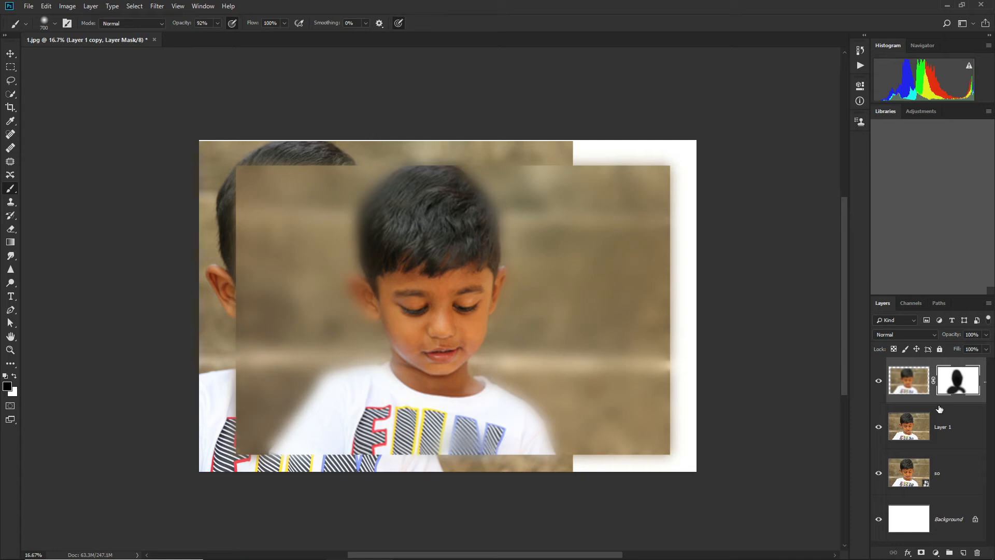
Delete the layer mask without applying it, and delete the blurred Layer 1 copy
{"action": "left_click", "coordinate": [978, 553]}
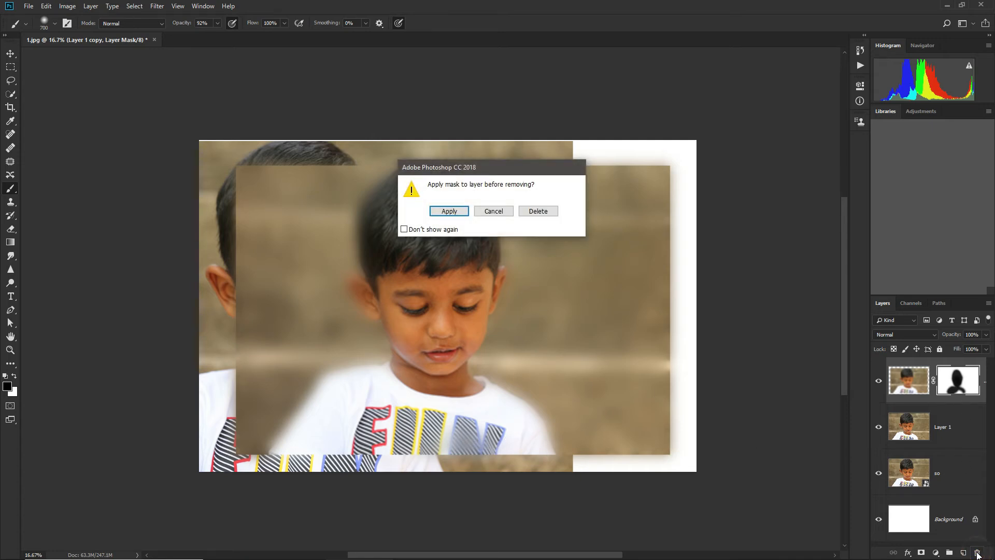
{"action": "left_click", "coordinate": [545, 214]}
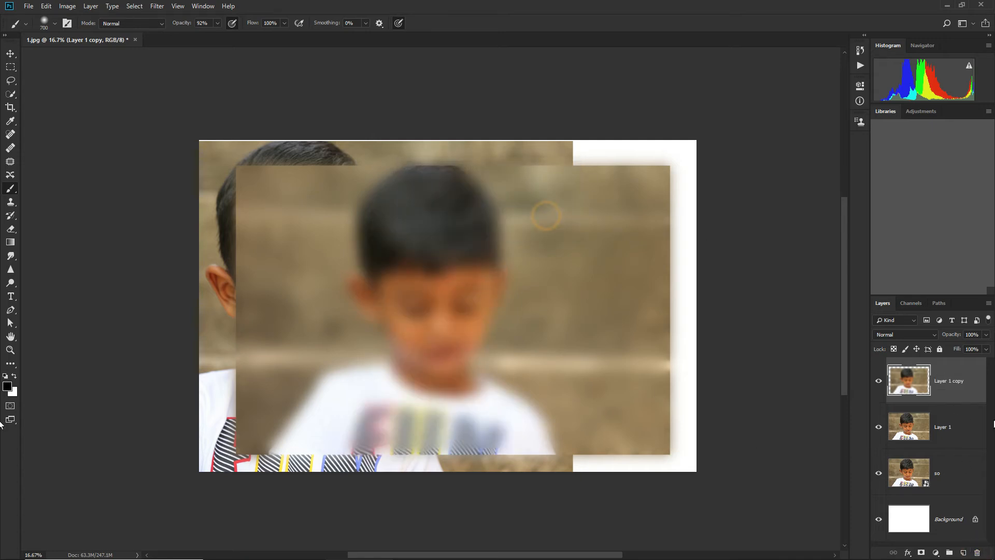
{"action": "left_click", "coordinate": [977, 552]}
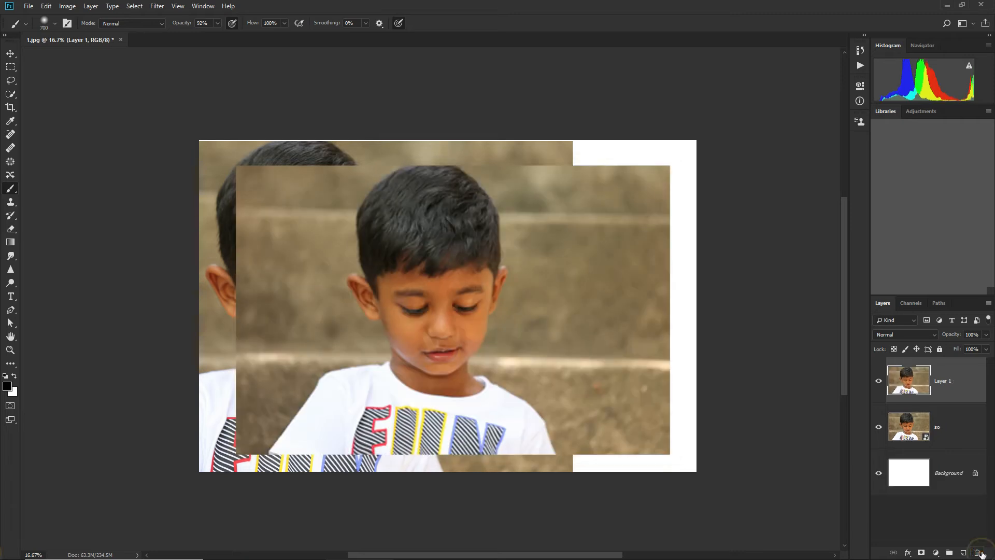
Hide Layer 1 and move the so layer right until its photo nearly fills the canvas
{"action": "left_click", "coordinate": [879, 380]}
{"action": "left_click", "coordinate": [964, 424]}
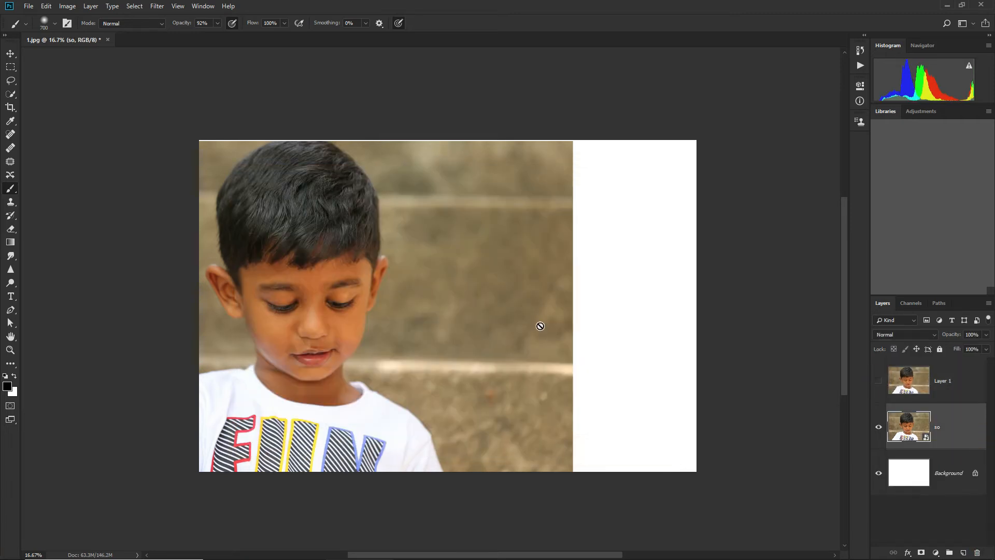
{"action": "key", "text": "v"}
{"action": "mouse_move", "coordinate": [336, 305]}
{"action": "left_mouse_down"}
{"action": "mouse_move", "coordinate": [459, 306]}
{"action": "mouse_move", "coordinate": [448, 310]}
{"action": "left_mouse_up"}
Apply a Gaussian Blur smart filter with a radius of 52.4 pixels to the so layer
{"action": "left_click", "coordinate": [153, 7]}
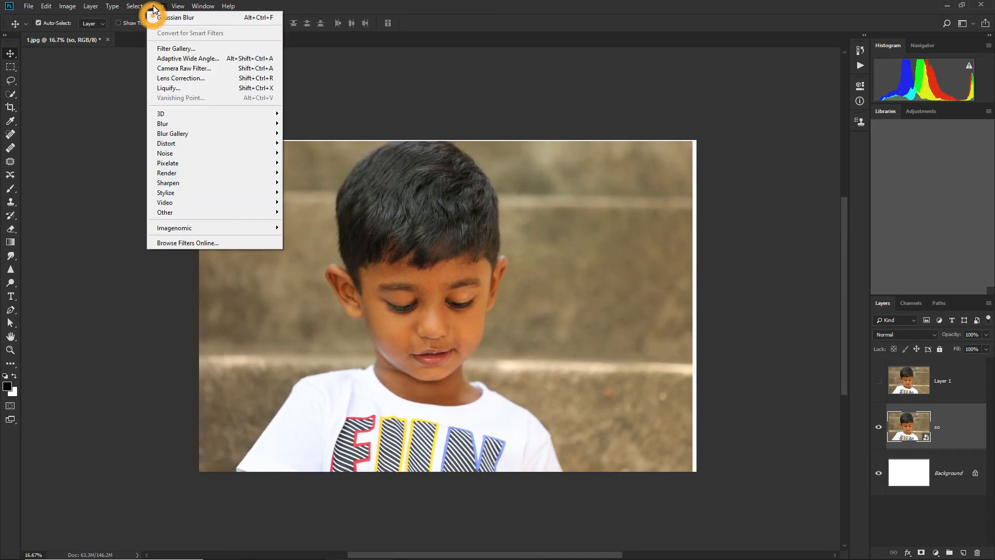
{"action": "mouse_move", "coordinate": [175, 124]}
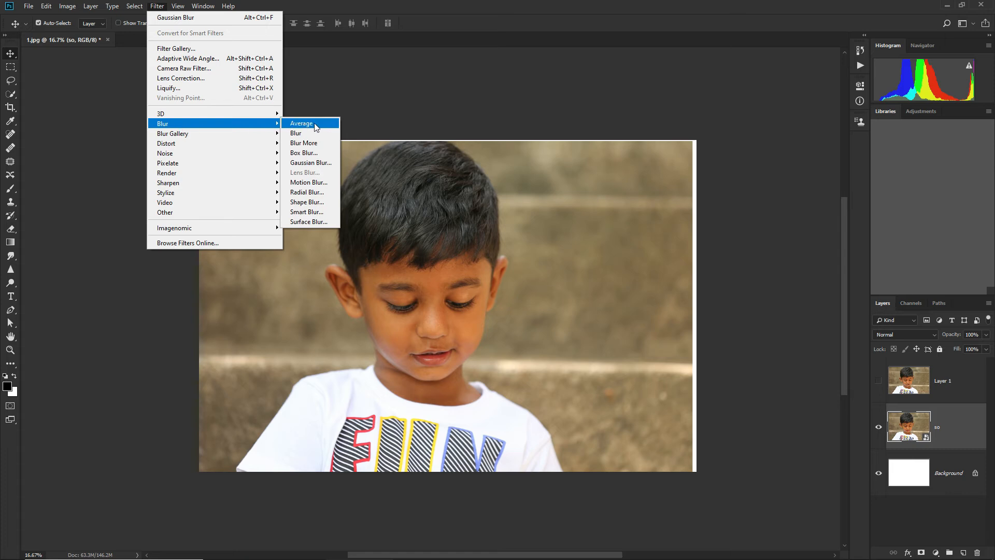
{"action": "left_click", "coordinate": [311, 162]}
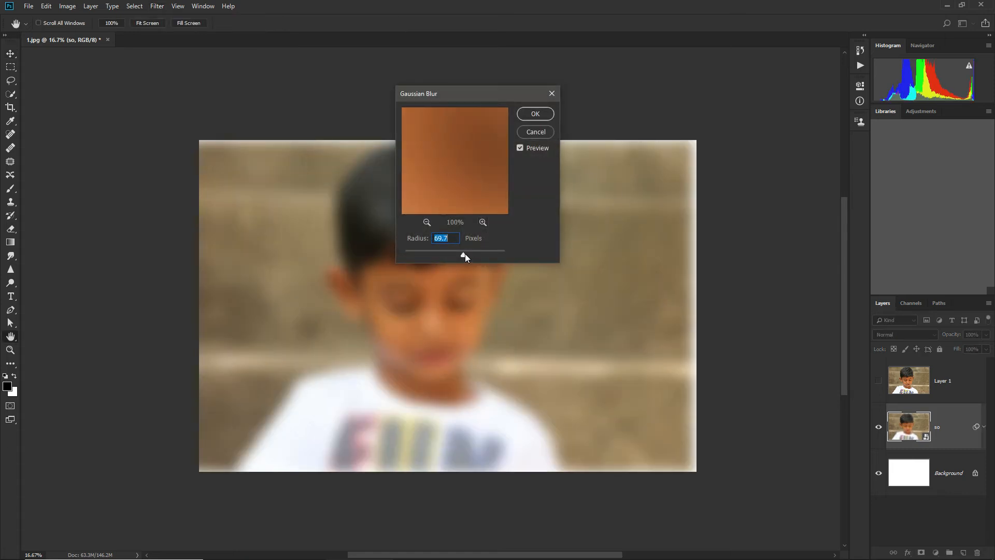
{"action": "mouse_move", "coordinate": [465, 253]}
{"action": "left_mouse_down"}
{"action": "mouse_move", "coordinate": [474, 255]}
{"action": "mouse_move", "coordinate": [437, 253]}
{"action": "mouse_move", "coordinate": [459, 254]}
{"action": "left_mouse_up"}
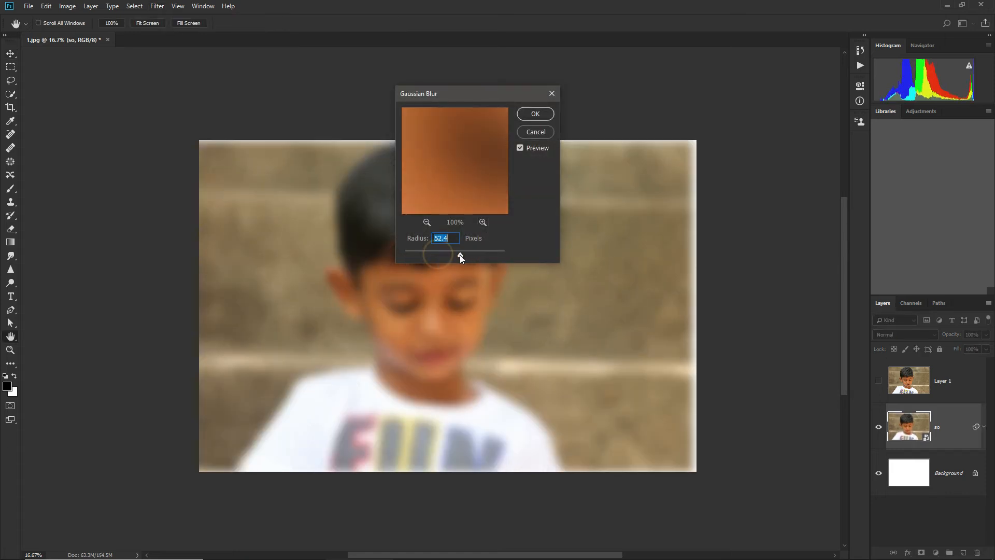
{"action": "left_click", "coordinate": [534, 114]}
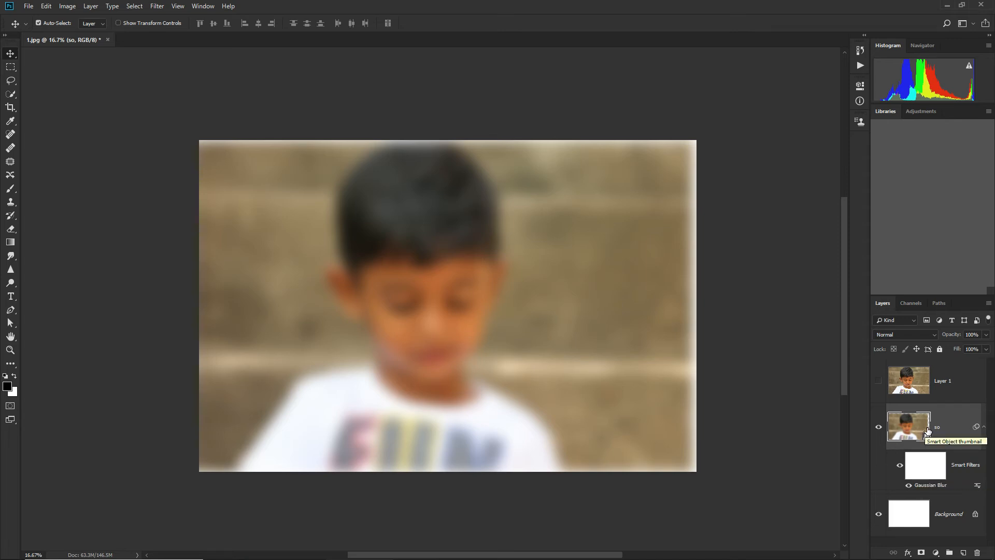
Try lowering the Gaussian Blur smart filter's blending opacity to 78%
{"action": "double_click", "coordinate": [979, 485]}
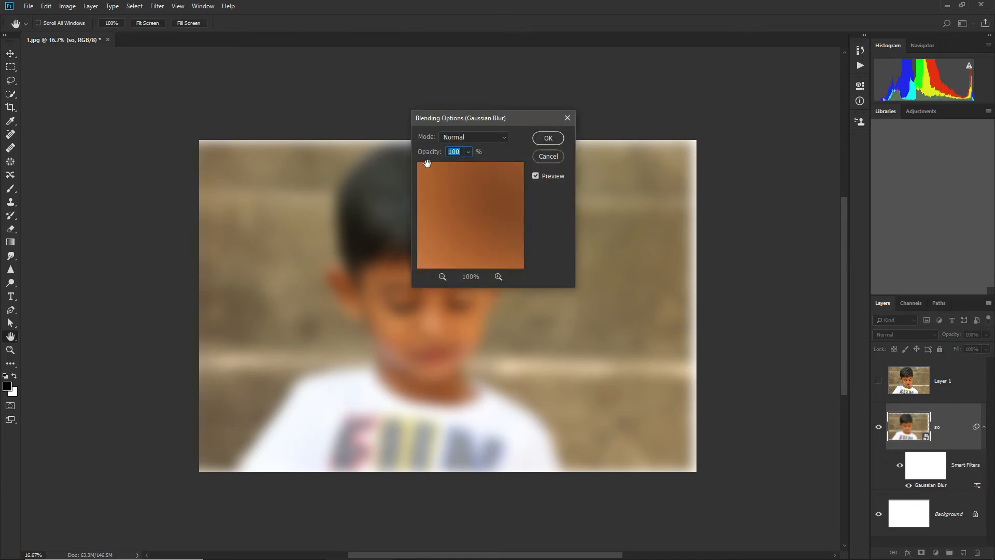
{"action": "left_click", "coordinate": [468, 152]}
{"action": "mouse_move", "coordinate": [465, 168]}
{"action": "left_mouse_down"}
{"action": "mouse_move", "coordinate": [431, 166]}
{"action": "mouse_move", "coordinate": [457, 166]}
{"action": "left_mouse_up"}
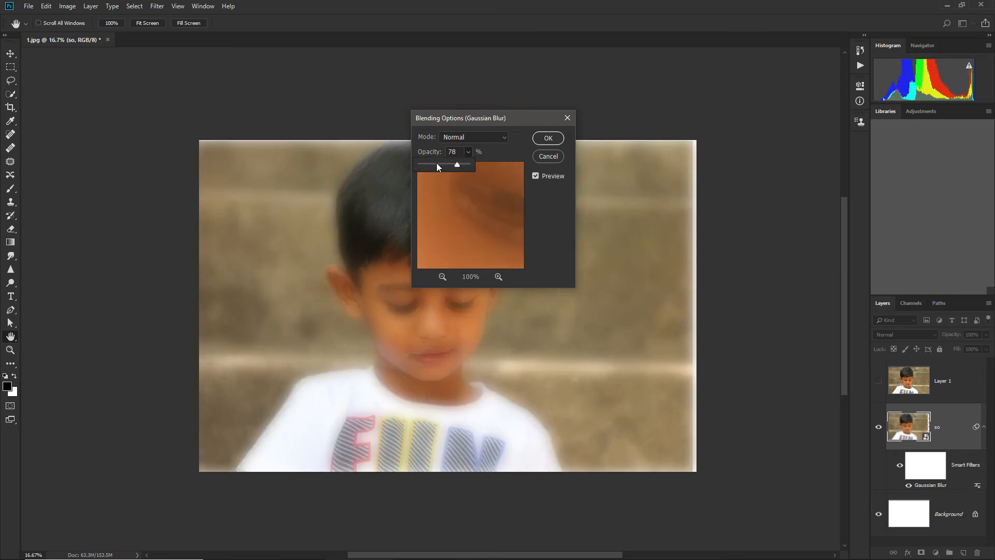
{"action": "left_click", "coordinate": [548, 140]}
{"action": "left_click", "coordinate": [548, 140]}
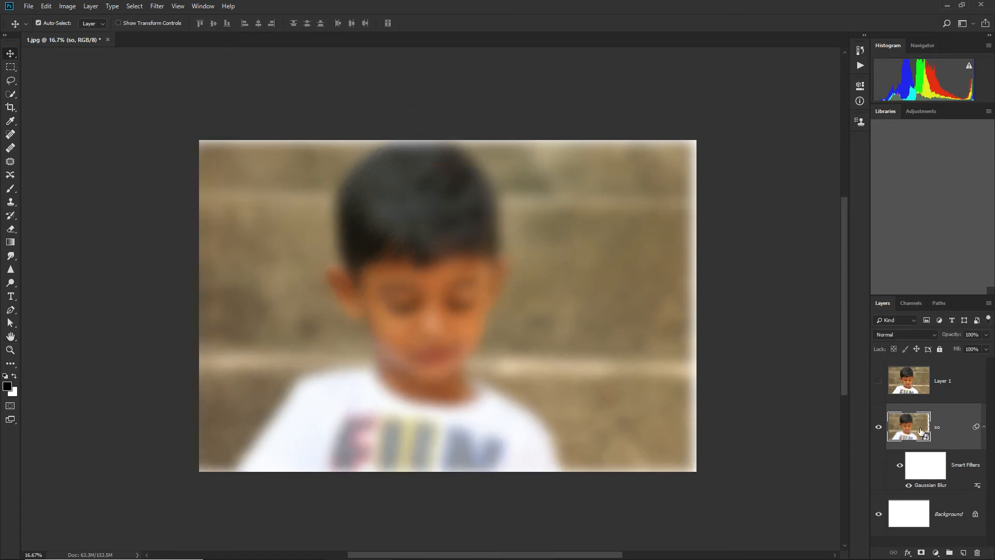
Set the radius of the so layer's Gaussian Blur smart filter to 6.0 pixels
{"action": "double_click", "coordinate": [930, 485]}
{"action": "left_click_drag", "start_coordinate": [462, 256], "coordinate": [434, 254]}
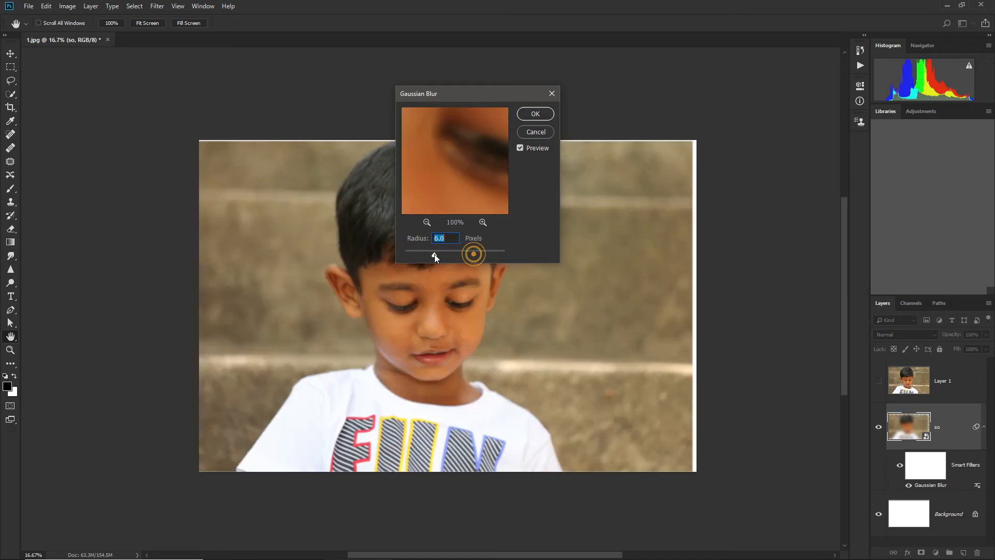
{"action": "left_click", "coordinate": [536, 113]}
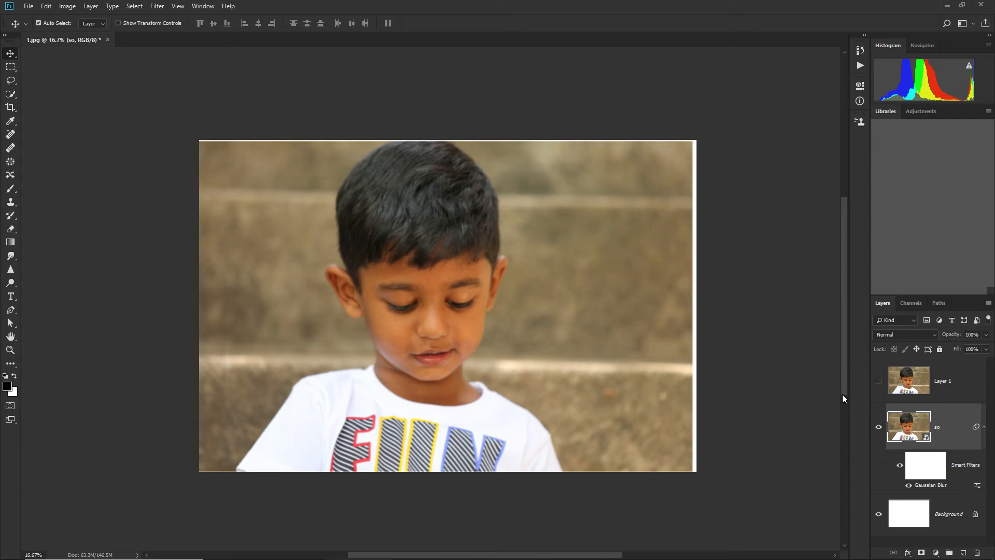
Raise the radius of the so layer's Gaussian Blur smart filter until the whole photo is heavily blurred
{"action": "double_click", "coordinate": [931, 485]}
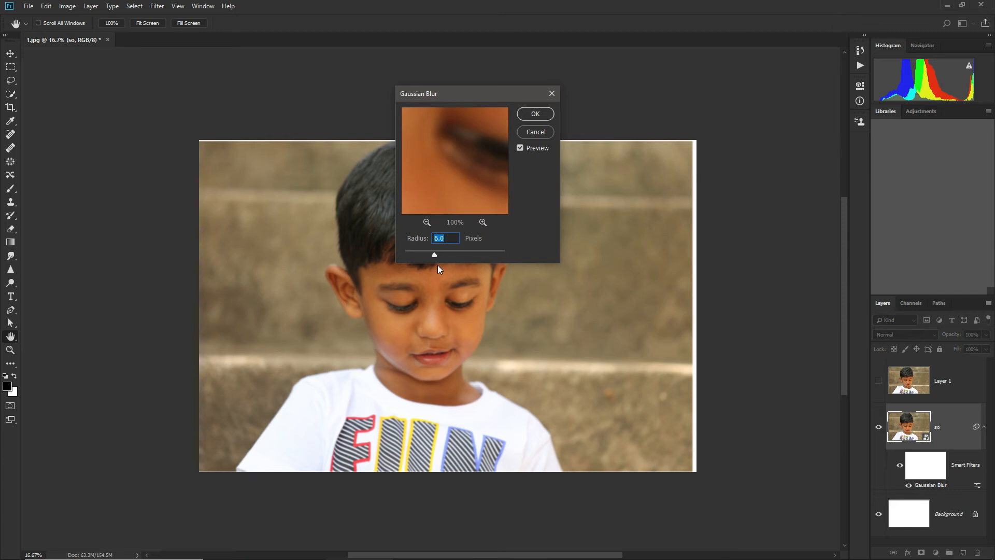
{"action": "left_click_drag", "start_coordinate": [434, 254], "coordinate": [468, 256]}
{"action": "left_click", "coordinate": [535, 113]}
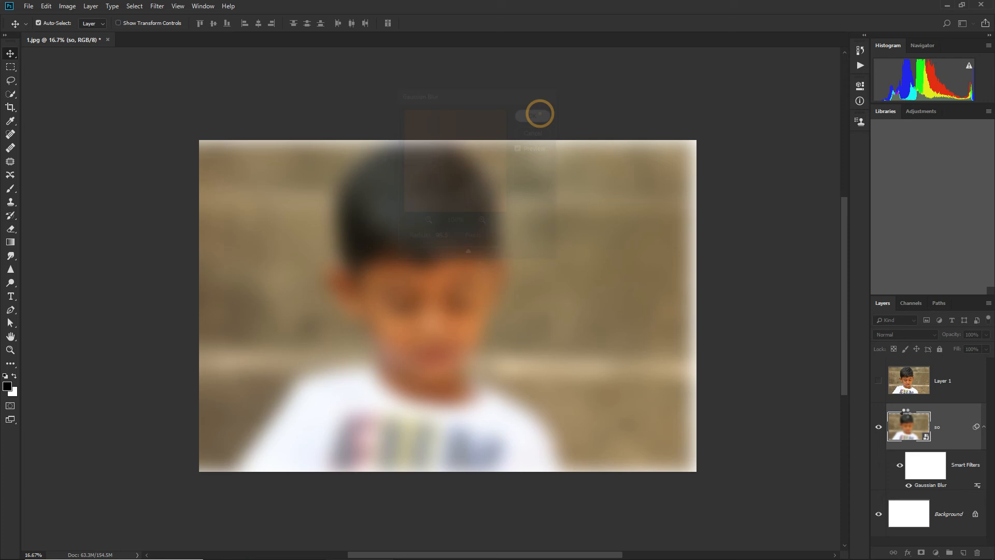
Paint black on the so layer's Smart Filters mask over the boy's hair, face and shirt to clear the blur there
{"action": "left_click", "coordinate": [928, 471]}
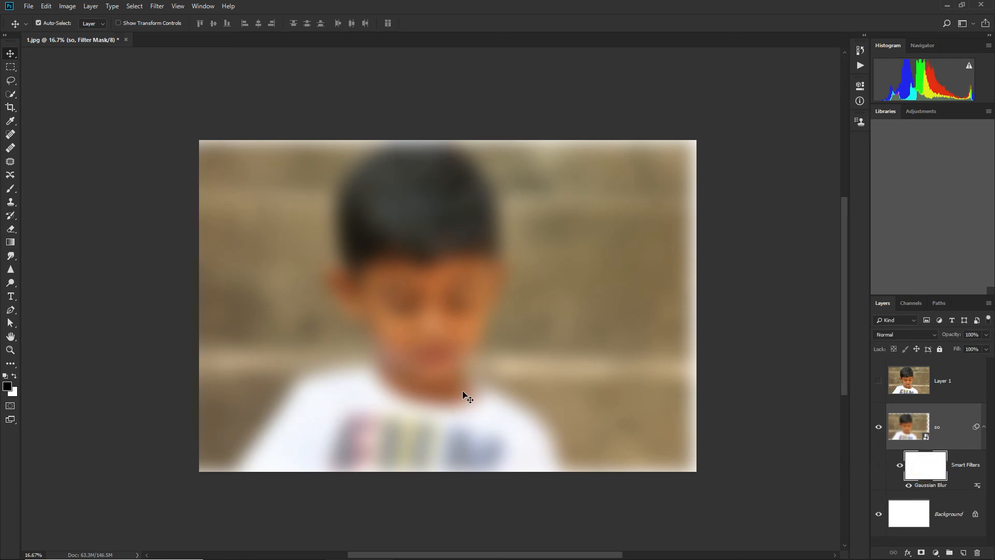
{"action": "key", "text": "b"}
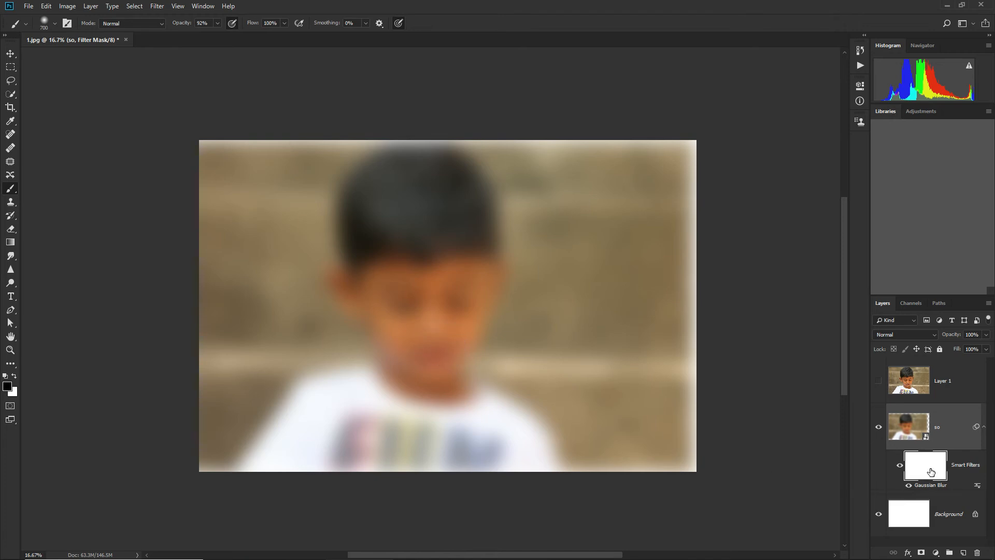
{"action": "left_click_drag", "start_coordinate": [413, 227], "coordinate": [421, 259]}
{"action": "mouse_move", "coordinate": [428, 320]}
{"action": "left_mouse_down"}
{"action": "mouse_move", "coordinate": [391, 213]}
{"action": "mouse_move", "coordinate": [395, 387]}
{"action": "mouse_move", "coordinate": [377, 228]}
{"action": "mouse_move", "coordinate": [467, 239]}
{"action": "mouse_move", "coordinate": [409, 403]}
{"action": "mouse_move", "coordinate": [460, 268]}
{"action": "mouse_move", "coordinate": [365, 232]}
{"action": "mouse_move", "coordinate": [390, 324]}
{"action": "mouse_move", "coordinate": [430, 213]}
{"action": "mouse_move", "coordinate": [413, 416]}
{"action": "mouse_move", "coordinate": [364, 372]}
{"action": "mouse_move", "coordinate": [282, 452]}
{"action": "mouse_move", "coordinate": [411, 413]}
{"action": "mouse_move", "coordinate": [497, 492]}
{"action": "mouse_move", "coordinate": [524, 463]}
{"action": "mouse_move", "coordinate": [468, 410]}
{"action": "mouse_move", "coordinate": [508, 474]}
{"action": "left_mouse_up"}
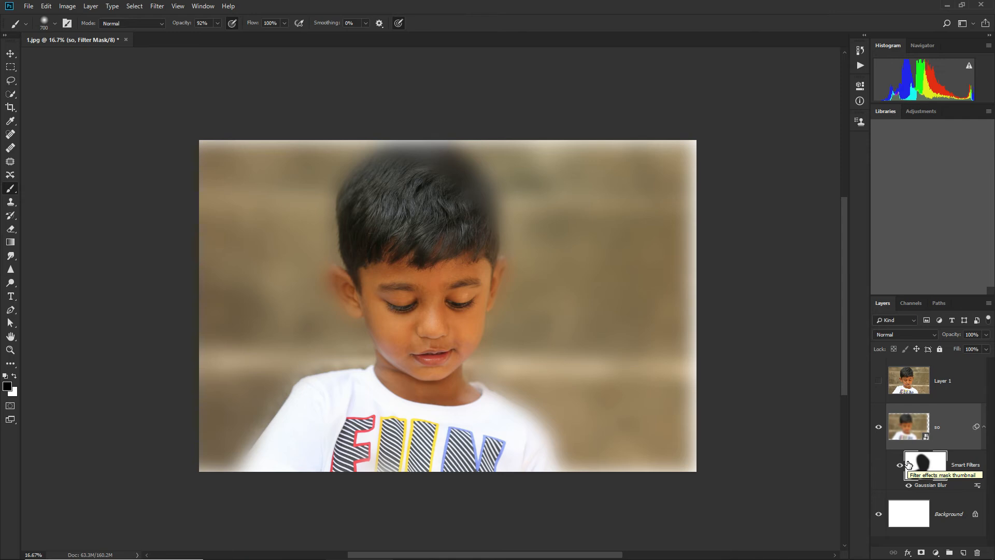
Hide the so layer, show Layer 1, and look up the Convert to Smart Object option for Layer 1 without applying it
{"action": "left_click", "coordinate": [951, 392]}
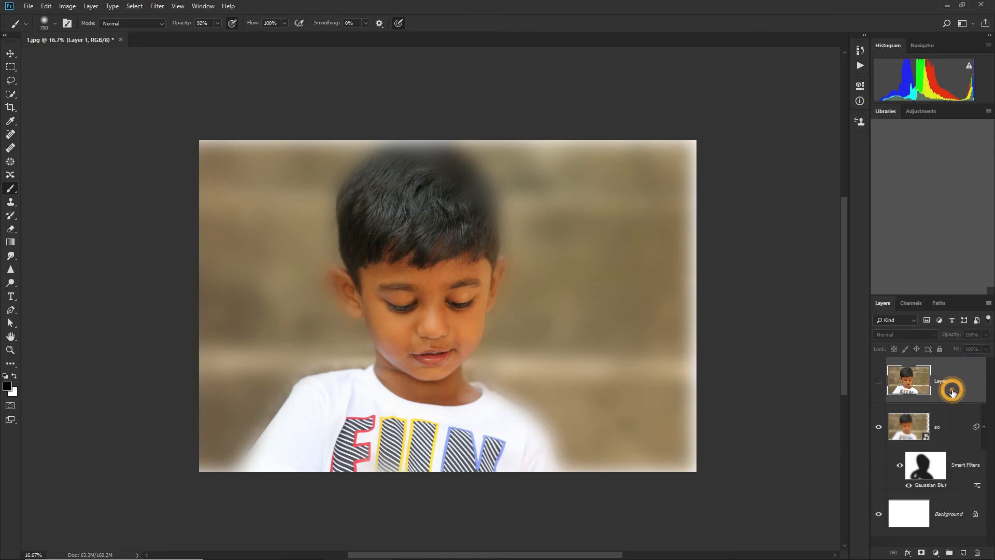
{"action": "left_click", "coordinate": [879, 428]}
{"action": "right_click", "coordinate": [952, 387]}
{"action": "left_click", "coordinate": [879, 377]}
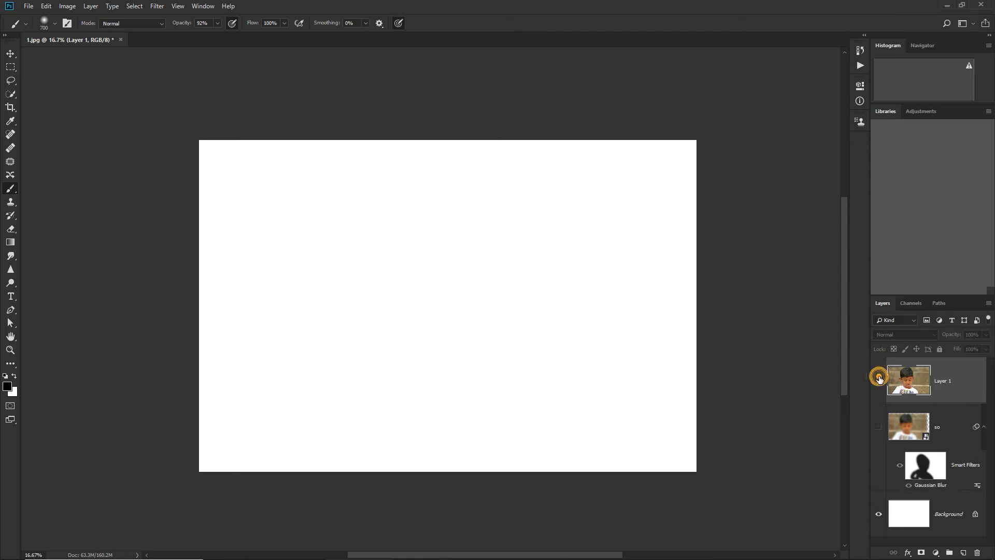
{"action": "right_click", "coordinate": [967, 389]}
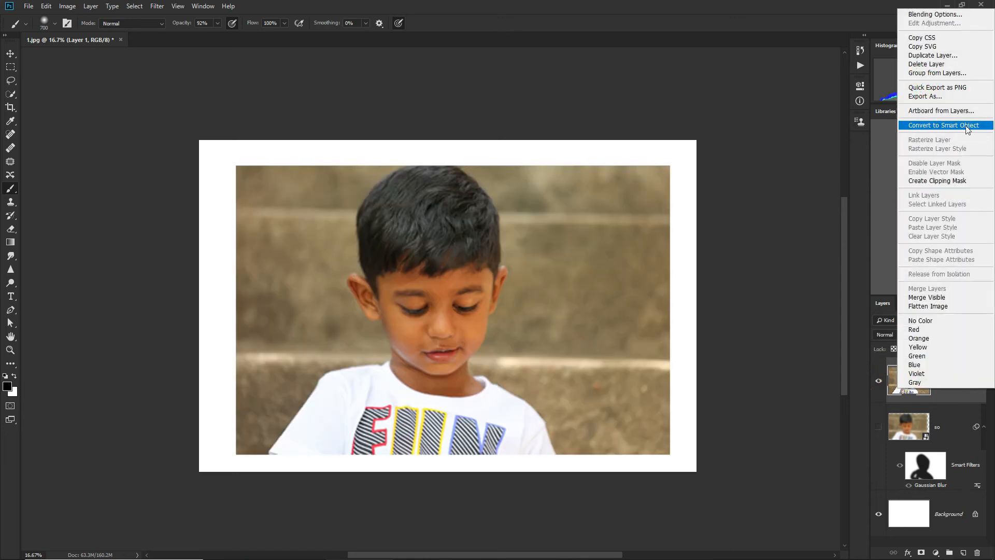
{"action": "left_click", "coordinate": [941, 396]}
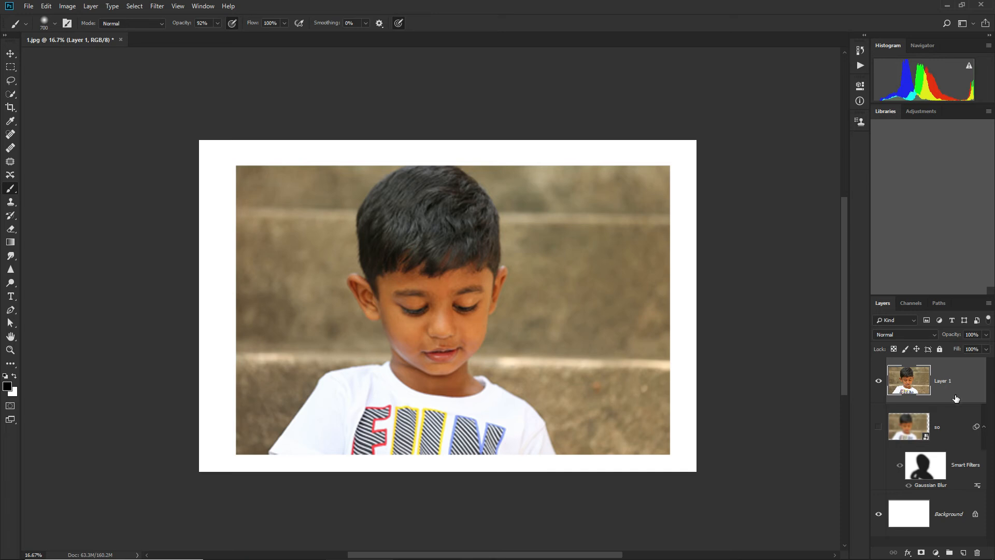
Delete Layer 1 and the so layer, and close 1.jpg without saving
{"action": "left_click_drag", "start_coordinate": [950, 397], "coordinate": [980, 554]}
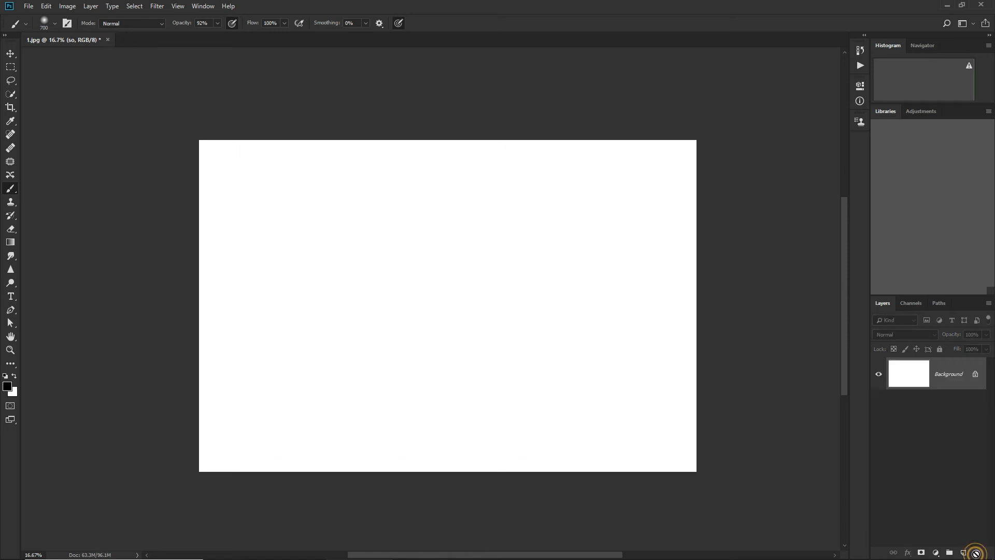
{"action": "left_click", "coordinate": [98, 40]}
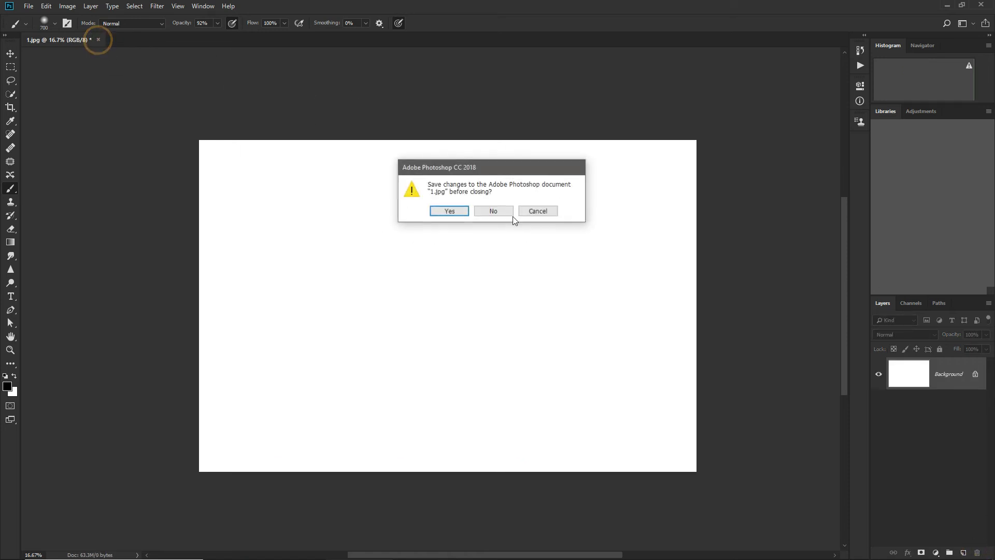
{"action": "left_click", "coordinate": [489, 211]}
Open the photo 1.jpg from the Desktop folder
{"action": "double_click", "coordinate": [489, 210]}
{"action": "left_click", "coordinate": [406, 83]}
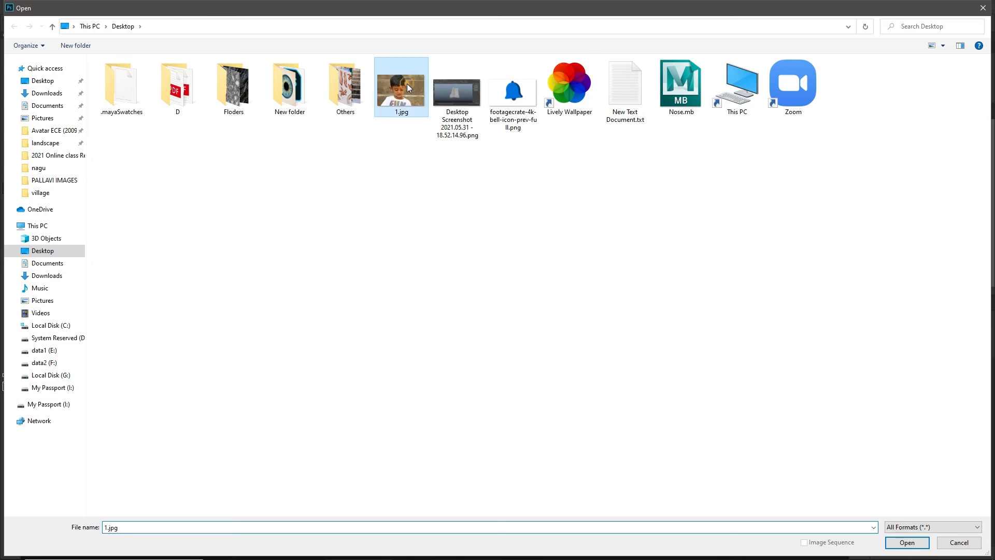
{"action": "double_click", "coordinate": [406, 83]}
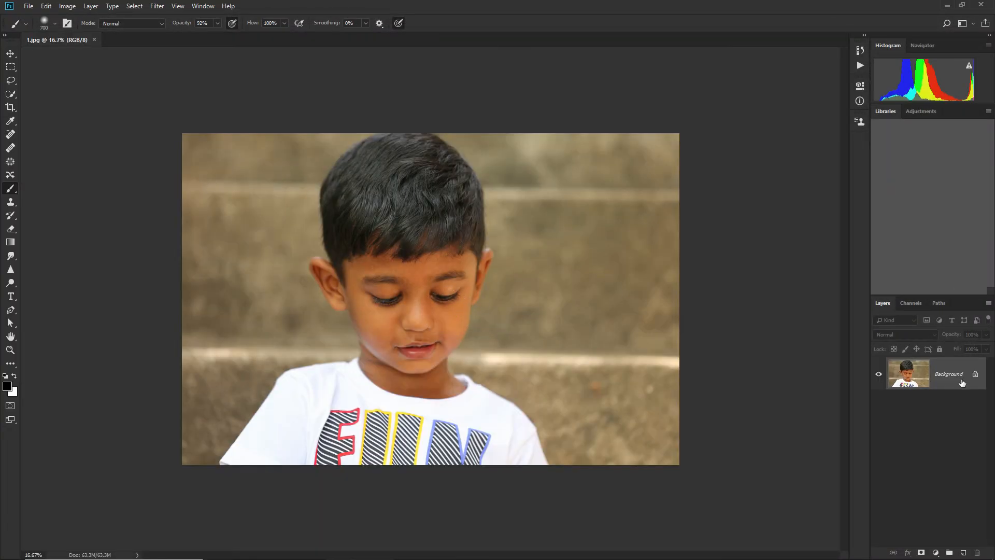
Duplicate the photo onto a new layer, fill the Background layer with white, and make the duplicate active
{"action": "key", "text": "ctrl+j"}
{"action": "left_click", "coordinate": [944, 422]}
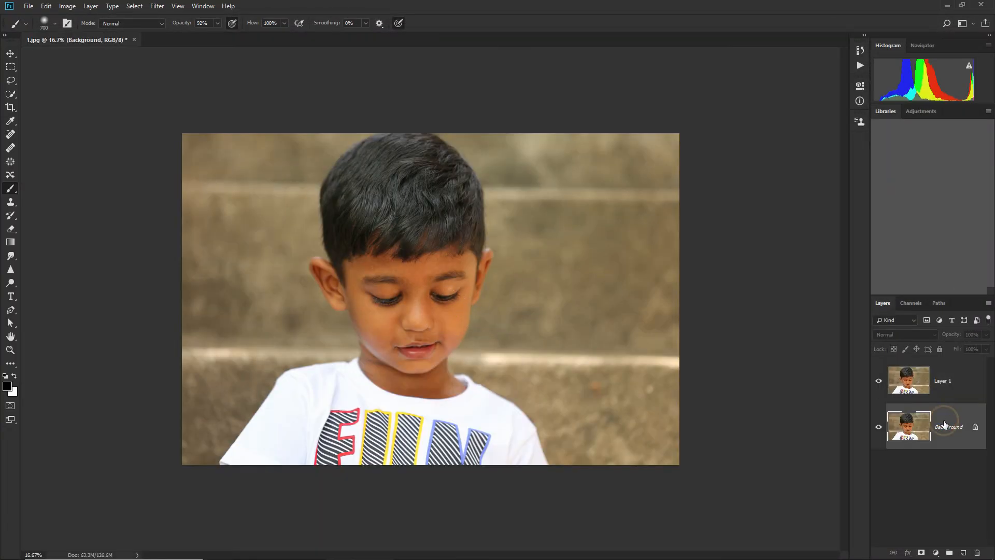
{"action": "key", "text": "ctrl+BackSpace"}
{"action": "left_click", "coordinate": [950, 385]}
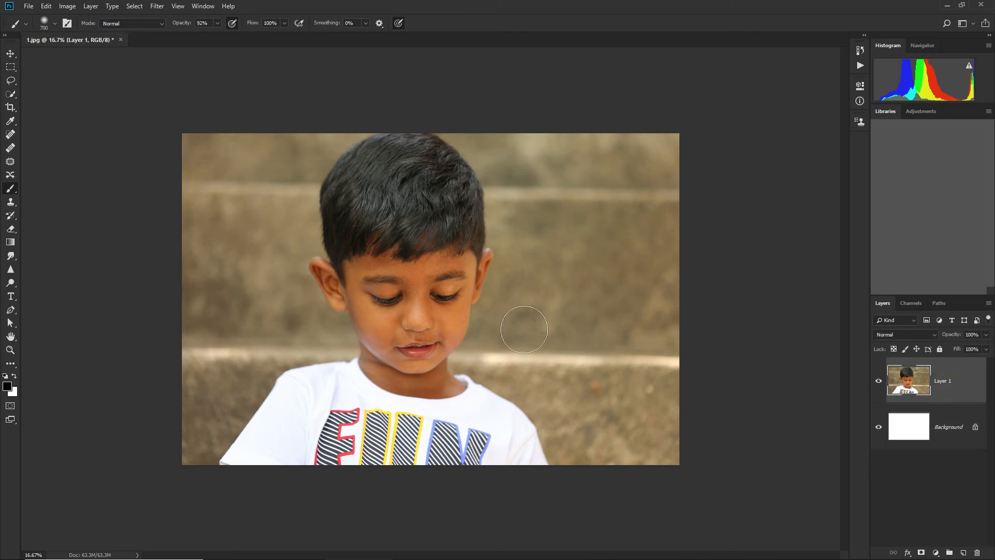
Try converting Layer 1 to a Smart Object
{"action": "key", "text": "z"}
{"action": "left_click", "coordinate": [427, 312]}
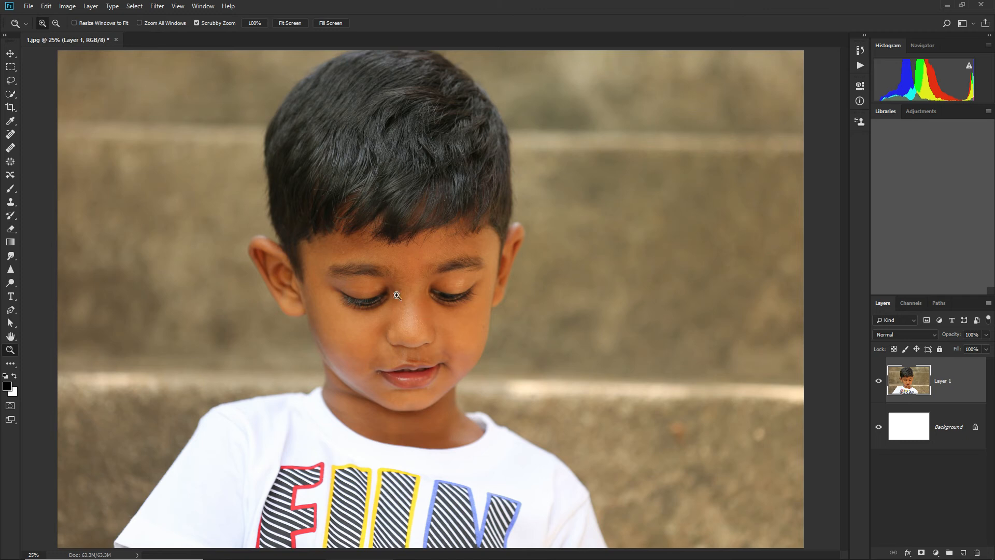
{"action": "right_click", "coordinate": [960, 397]}
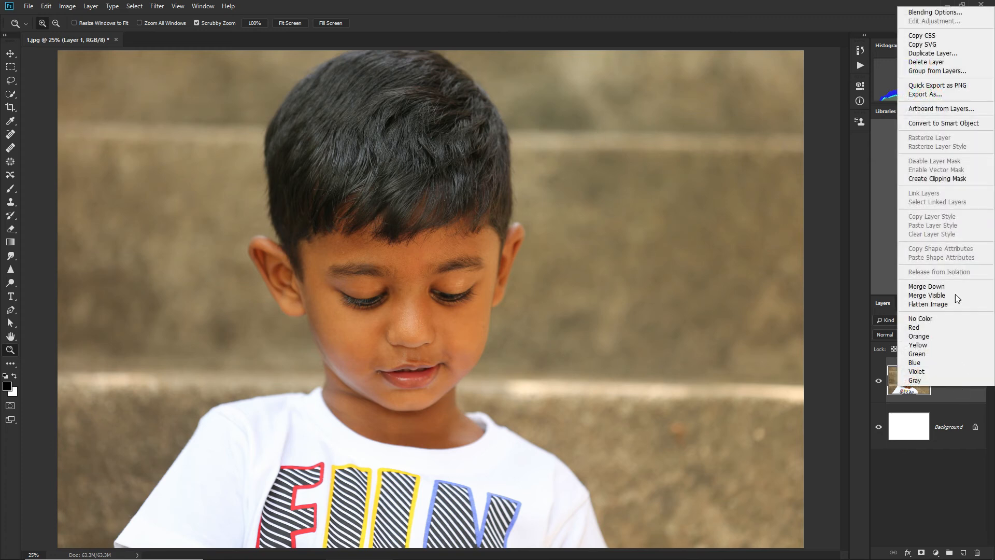
{"action": "left_click", "coordinate": [956, 122]}
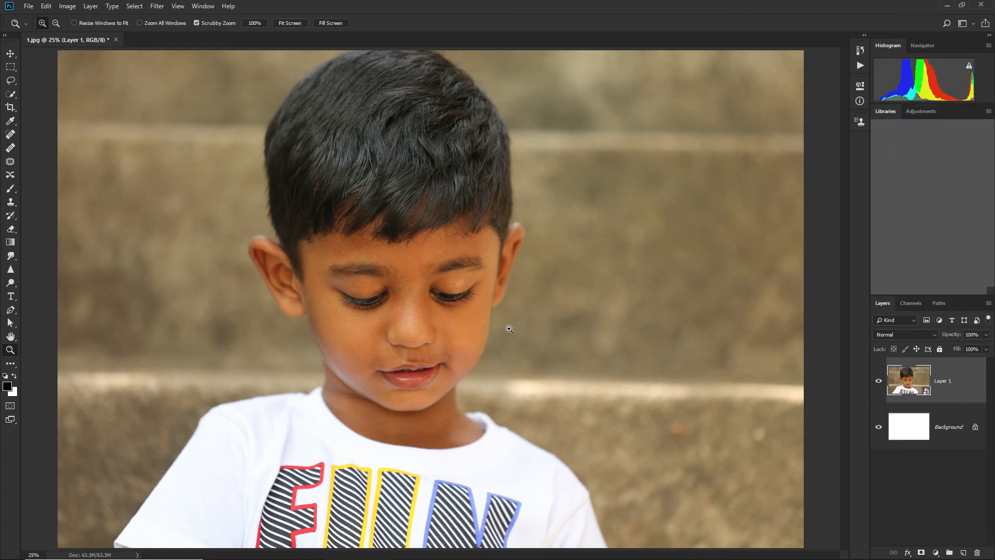
{"action": "left_click", "coordinate": [380, 232]}
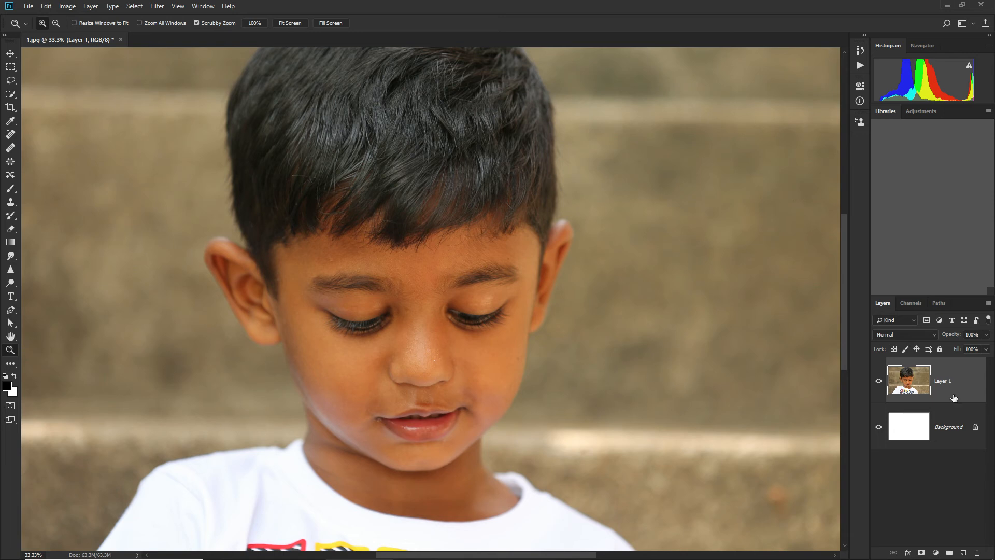
Duplicate Layer 1 and smooth the copy with the Median noise filter, adjusting the radius until skin and hair detail softens
{"action": "key", "text": "ctrl+j"}
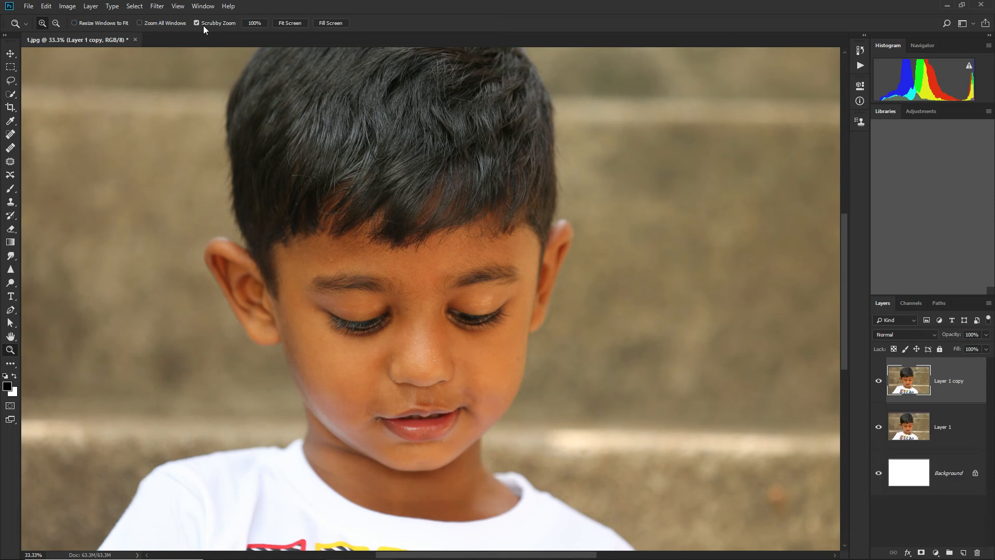
{"action": "left_click", "coordinate": [157, 6]}
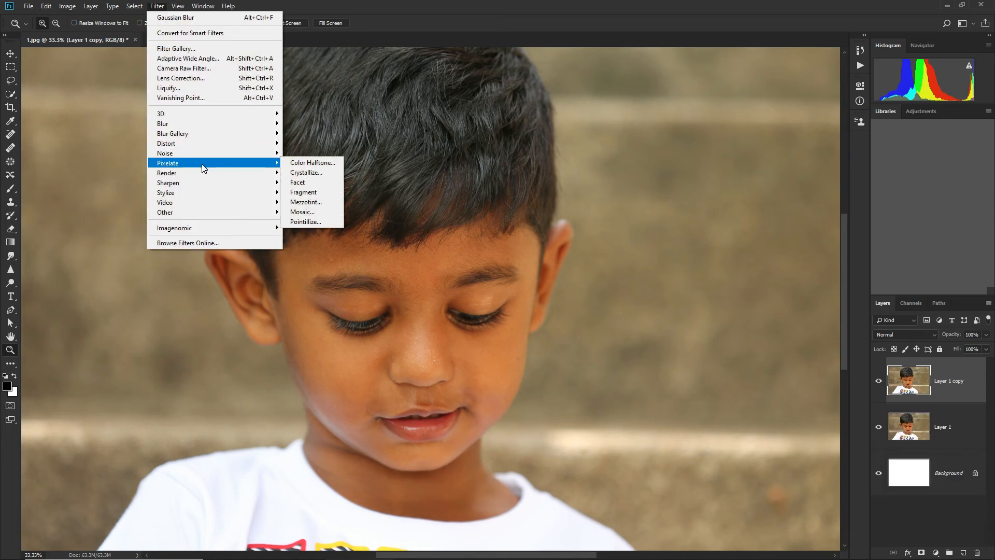
{"action": "mouse_move", "coordinate": [209, 153]}
{"action": "left_click", "coordinate": [329, 182]}
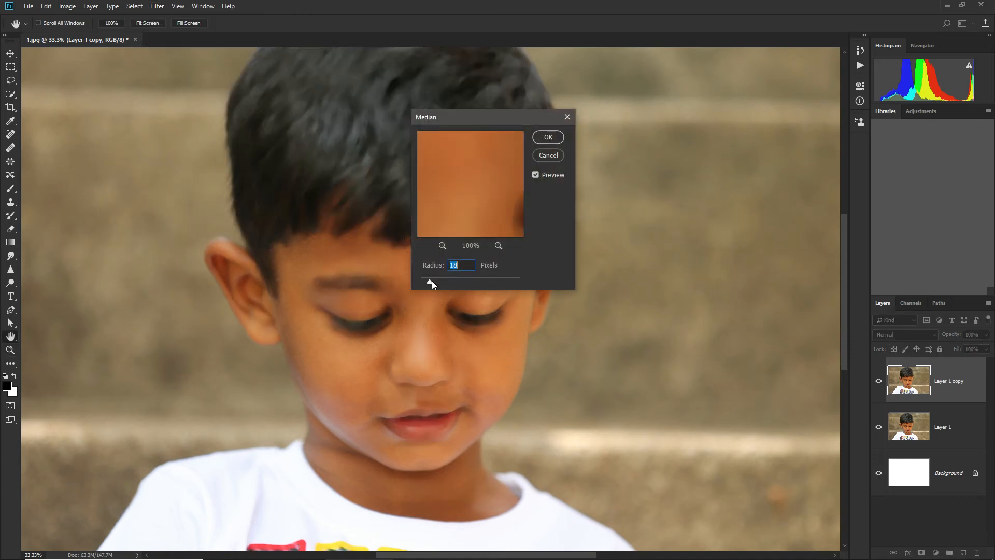
{"action": "left_click_drag", "start_coordinate": [427, 282], "coordinate": [425, 282]}
{"action": "left_click_drag", "start_coordinate": [435, 281], "coordinate": [440, 274]}
{"action": "left_click", "coordinate": [550, 140]}
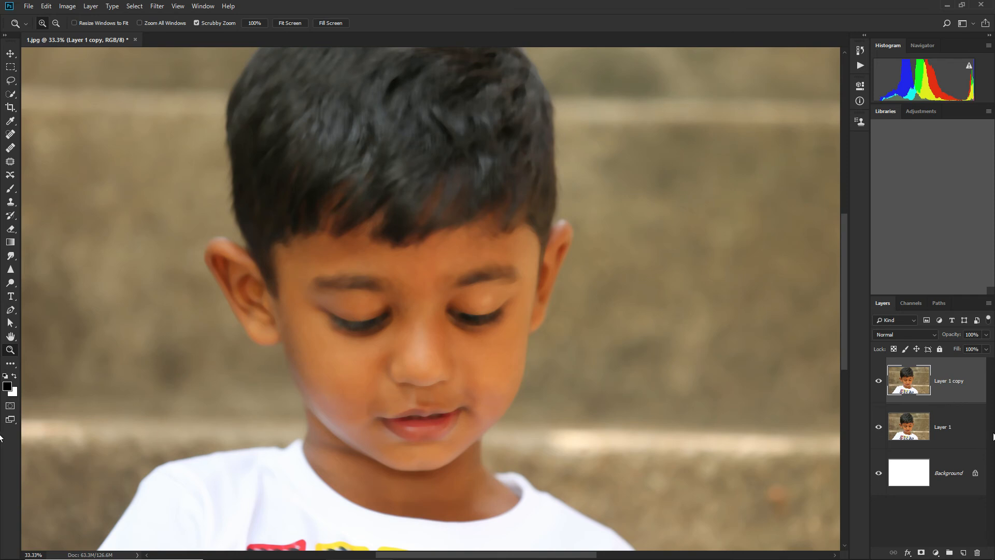
Add a layer mask to Layer 1 copy, invert it to black, and set the Brush opacity to 35%
{"action": "left_click", "coordinate": [922, 553]}
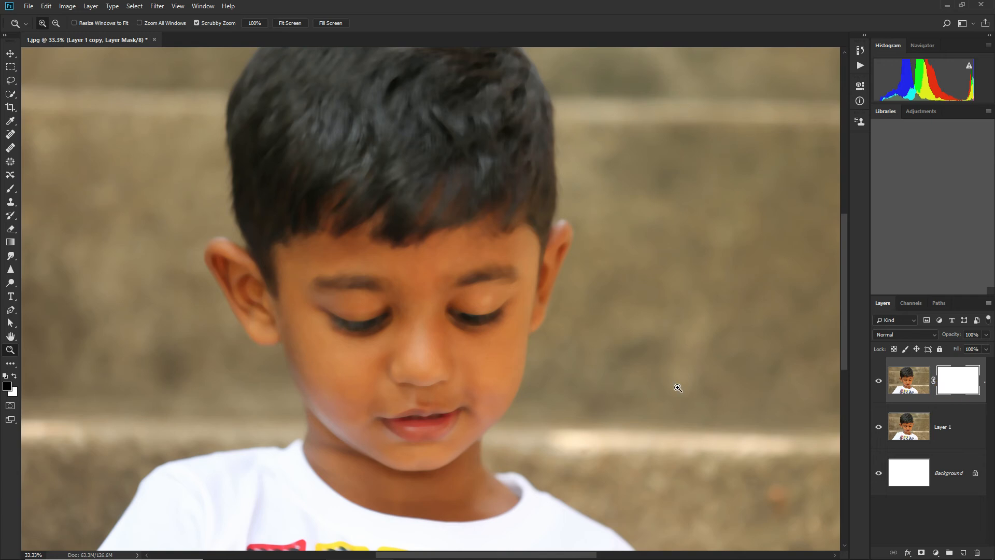
{"action": "key", "text": "ctrl+i"}
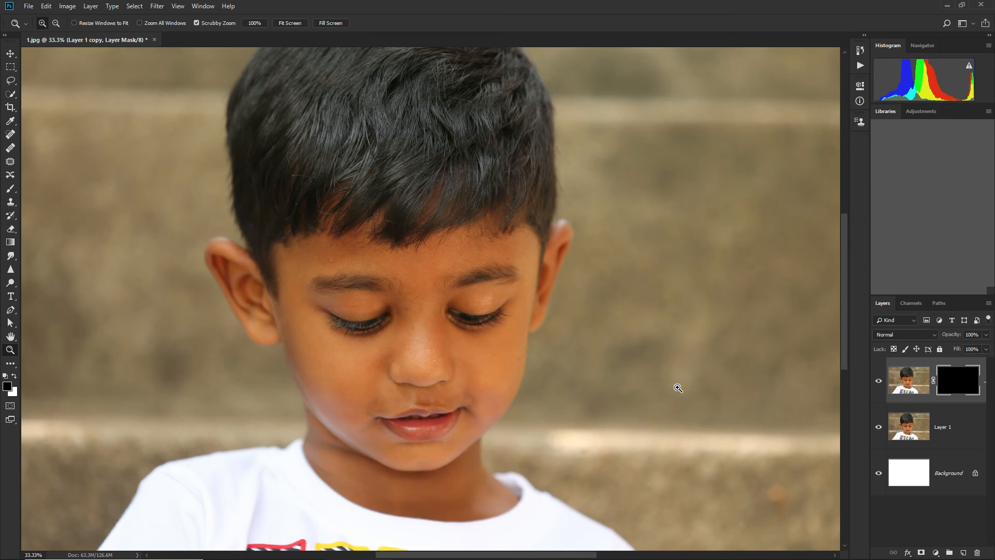
{"action": "left_click", "coordinate": [373, 359]}
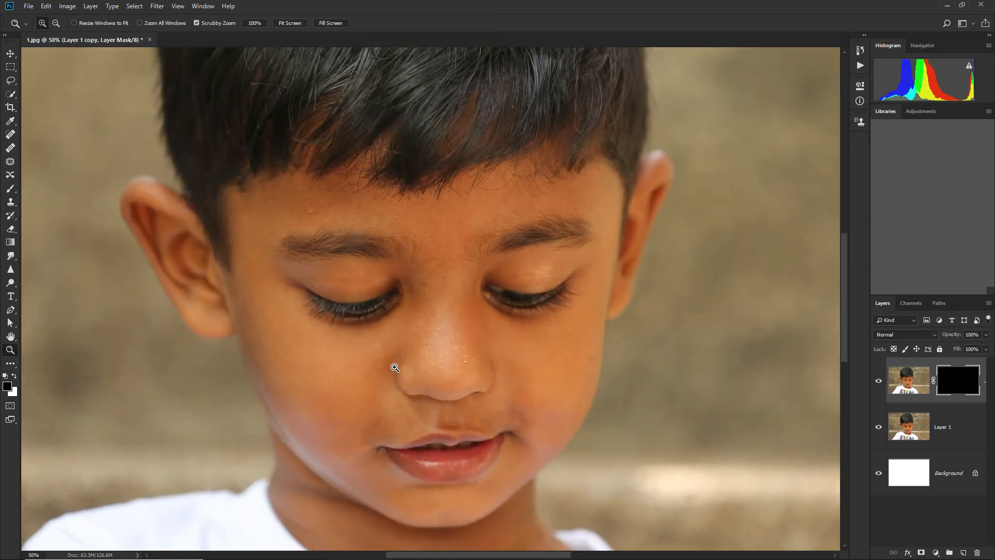
{"action": "key", "text": "b"}
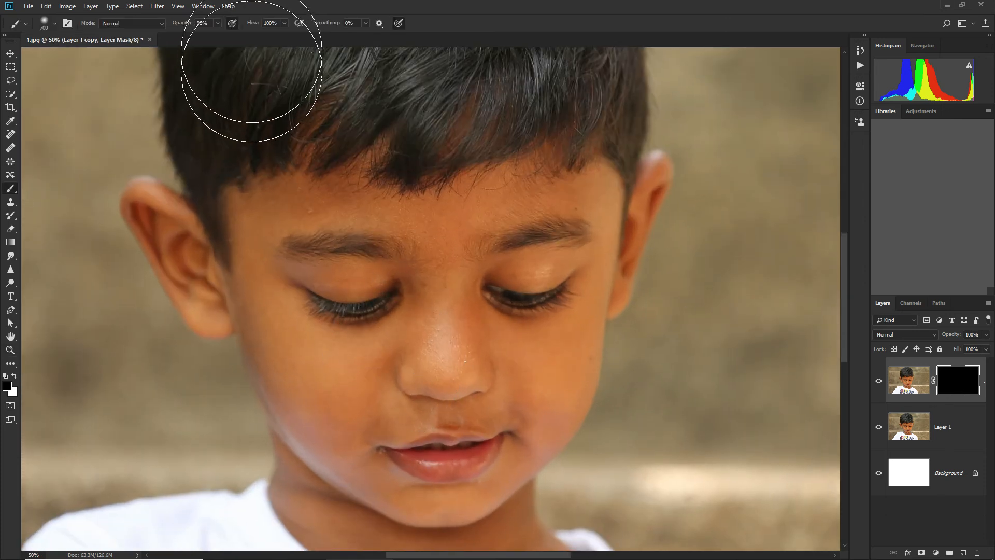
{"action": "left_click", "coordinate": [203, 23]}
{"action": "type", "text": "3"}
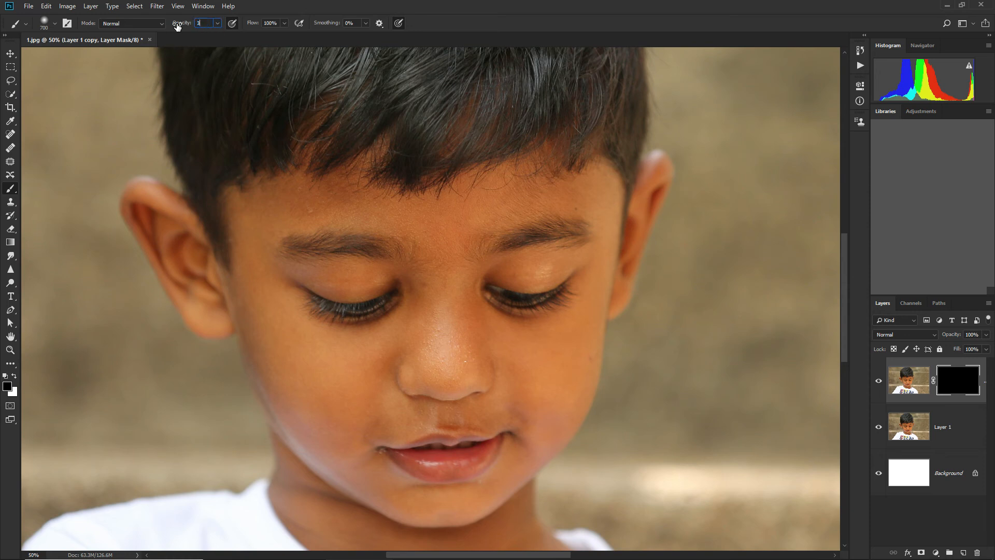
Paint white on the mask with a much smaller brush between the eyebrows and down the nose to smooth the skin
{"action": "key", "text": "bracketleft"}
{"action": "key", "text": "bracketleft"}
{"action": "key", "text": "bracketleft"}
{"action": "key", "text": "bracketleft"}
{"action": "key", "text": "bracketleft"}
{"action": "key", "text": "x"}
{"action": "key", "text": "bracketleft"}
{"action": "key", "text": "bracketleft"}
{"action": "mouse_move", "coordinate": [446, 222]}
{"action": "left_mouse_down"}
{"action": "mouse_move", "coordinate": [439, 216]}
{"action": "mouse_move", "coordinate": [444, 280]}
{"action": "mouse_move", "coordinate": [440, 198]}
{"action": "mouse_move", "coordinate": [449, 312]}
{"action": "mouse_move", "coordinate": [428, 356]}
{"action": "mouse_move", "coordinate": [449, 382]}
{"action": "mouse_move", "coordinate": [451, 366]}
{"action": "mouse_move", "coordinate": [494, 347]}
{"action": "left_mouse_up"}
Paint white on the mask over the cheek, temple and eyelid on the photo's left side, varying the brush size
{"action": "key", "text": "ctrl+plus"}
{"action": "key", "text": "bracketleft"}
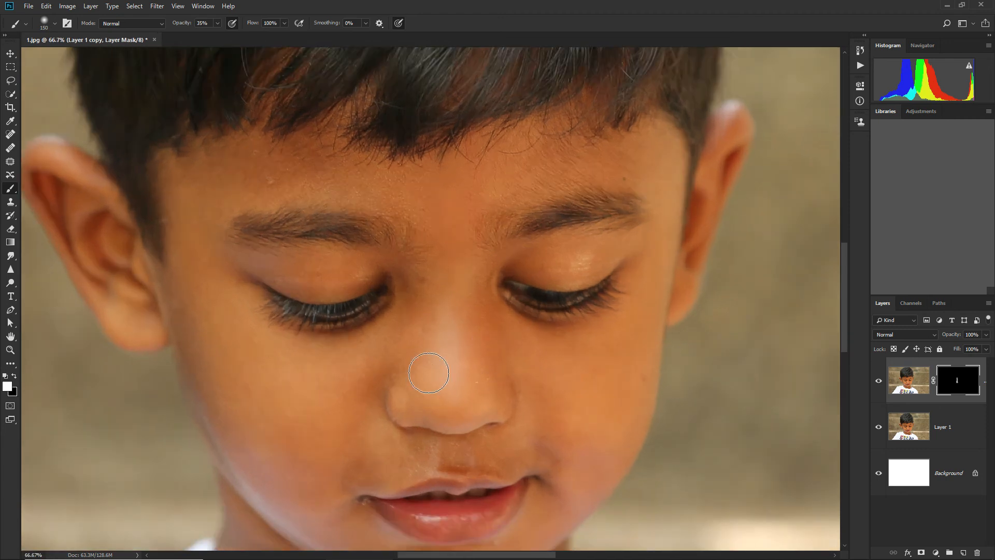
{"action": "mouse_move", "coordinate": [328, 404]}
{"action": "left_mouse_down"}
{"action": "mouse_move", "coordinate": [348, 377]}
{"action": "mouse_move", "coordinate": [318, 387]}
{"action": "mouse_move", "coordinate": [351, 370]}
{"action": "left_mouse_up"}
{"action": "key", "text": "bracketright"}
{"action": "key", "text": "bracketright"}
{"action": "key", "text": "bracketright"}
{"action": "left_click_drag", "start_coordinate": [303, 392], "coordinate": [352, 368]}
{"action": "mouse_move", "coordinate": [232, 327]}
{"action": "left_mouse_down"}
{"action": "mouse_move", "coordinate": [259, 353]}
{"action": "mouse_move", "coordinate": [316, 368]}
{"action": "mouse_move", "coordinate": [256, 438]}
{"action": "left_mouse_up"}
{"action": "mouse_move", "coordinate": [203, 321]}
{"action": "left_mouse_down"}
{"action": "mouse_move", "coordinate": [210, 384]}
{"action": "mouse_move", "coordinate": [302, 444]}
{"action": "left_mouse_up"}
{"action": "left_click_drag", "start_coordinate": [316, 406], "coordinate": [302, 440]}
{"action": "left_click_drag", "start_coordinate": [306, 477], "coordinate": [351, 391]}
{"action": "left_click_drag", "start_coordinate": [306, 419], "coordinate": [286, 490]}
{"action": "left_click_drag", "start_coordinate": [271, 411], "coordinate": [259, 363]}
{"action": "left_click_drag", "start_coordinate": [211, 341], "coordinate": [227, 399]}
{"action": "left_click_drag", "start_coordinate": [199, 229], "coordinate": [232, 319]}
{"action": "left_click_drag", "start_coordinate": [362, 271], "coordinate": [268, 261]}
{"action": "mouse_move", "coordinate": [365, 272]}
{"action": "left_mouse_down"}
{"action": "mouse_move", "coordinate": [268, 262]}
{"action": "mouse_move", "coordinate": [273, 270]}
{"action": "mouse_move", "coordinate": [369, 275]}
{"action": "mouse_move", "coordinate": [287, 277]}
{"action": "left_mouse_up"}
Paint white on the mask around the nostrils, the side of the nose and the skin above the upper lip
{"action": "key", "text": "bracketright"}
{"action": "key", "text": "bracketright"}
{"action": "left_click_drag", "start_coordinate": [381, 389], "coordinate": [382, 375]}
{"action": "mouse_move", "coordinate": [401, 472]}
{"action": "left_mouse_down"}
{"action": "mouse_move", "coordinate": [347, 486]}
{"action": "mouse_move", "coordinate": [411, 459]}
{"action": "mouse_move", "coordinate": [461, 458]}
{"action": "mouse_move", "coordinate": [435, 452]}
{"action": "mouse_move", "coordinate": [477, 442]}
{"action": "mouse_move", "coordinate": [547, 442]}
{"action": "mouse_move", "coordinate": [494, 454]}
{"action": "mouse_move", "coordinate": [519, 431]}
{"action": "mouse_move", "coordinate": [527, 371]}
{"action": "left_mouse_up"}
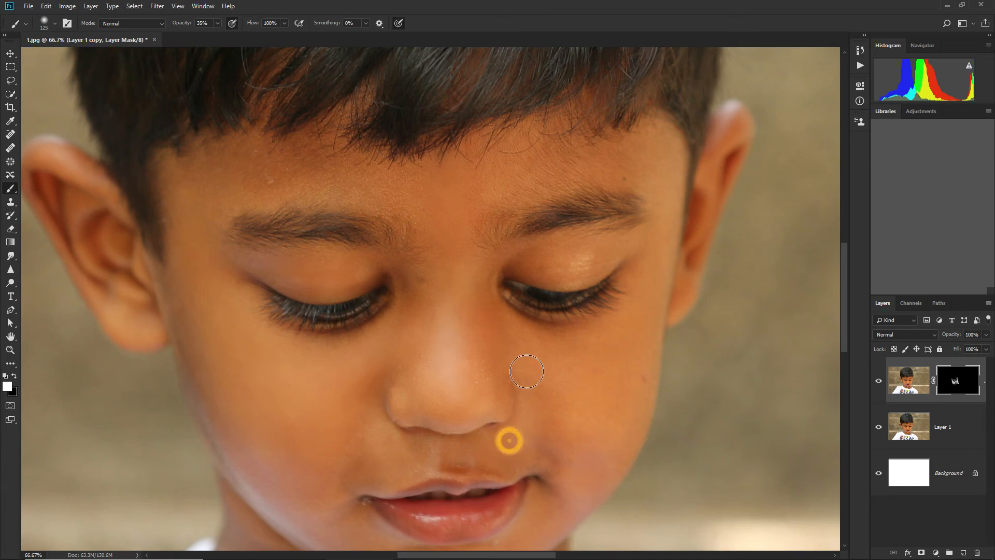
{"action": "key", "text": "bracketleft"}
{"action": "key", "text": "bracketleft"}
{"action": "left_click_drag", "start_coordinate": [420, 342], "coordinate": [438, 408]}
{"action": "mouse_move", "coordinate": [437, 405]}
{"action": "left_mouse_down"}
{"action": "mouse_move", "coordinate": [496, 368]}
{"action": "mouse_move", "coordinate": [558, 382]}
{"action": "mouse_move", "coordinate": [577, 446]}
{"action": "left_mouse_up"}
Paint white on the mask over the cheek and jaw on the photo's right side, resizing the brush to fit
{"action": "key", "text": "bracketright"}
{"action": "mouse_move", "coordinate": [571, 429]}
{"action": "left_mouse_down"}
{"action": "mouse_move", "coordinate": [523, 351]}
{"action": "mouse_move", "coordinate": [567, 467]}
{"action": "left_mouse_up"}
{"action": "key", "text": "bracketright"}
{"action": "key", "text": "bracketright"}
{"action": "key", "text": "bracketright"}
{"action": "left_click_drag", "start_coordinate": [533, 354], "coordinate": [624, 339]}
{"action": "mouse_move", "coordinate": [605, 362]}
{"action": "left_mouse_down"}
{"action": "mouse_move", "coordinate": [573, 404]}
{"action": "mouse_move", "coordinate": [598, 407]}
{"action": "mouse_move", "coordinate": [593, 400]}
{"action": "mouse_move", "coordinate": [584, 432]}
{"action": "left_mouse_up"}
{"action": "key", "text": "bracketleft"}
{"action": "key", "text": "bracketleft"}
{"action": "key", "text": "bracketleft"}
{"action": "left_click_drag", "start_coordinate": [574, 440], "coordinate": [615, 359]}
{"action": "mouse_move", "coordinate": [580, 458]}
{"action": "left_mouse_down"}
{"action": "mouse_move", "coordinate": [635, 376]}
{"action": "mouse_move", "coordinate": [577, 484]}
{"action": "left_mouse_up"}
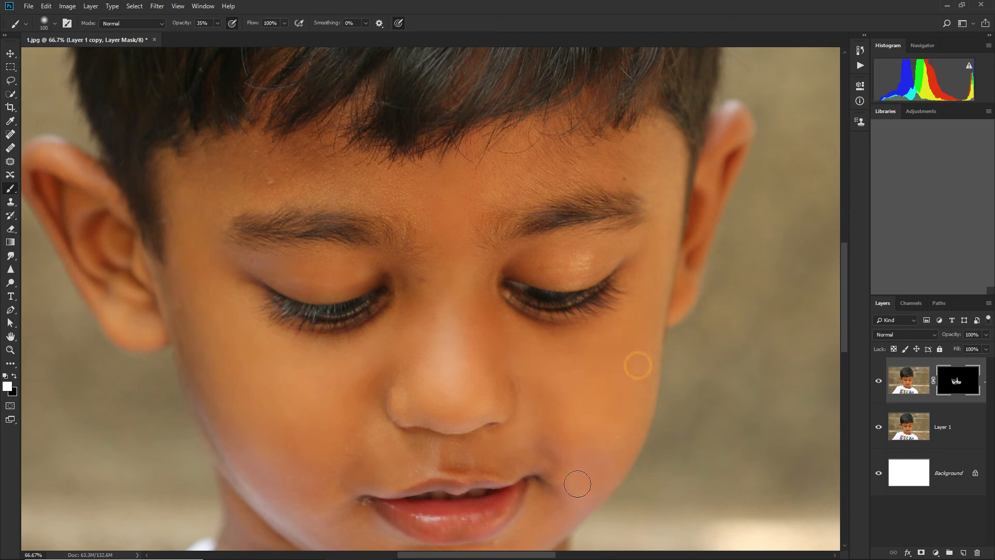
{"action": "left_click_drag", "start_coordinate": [633, 422], "coordinate": [609, 472]}
Paint white on the mask across the forehead, from above the eyebrows to the hairline and both temples
{"action": "key", "text": "bracketright"}
{"action": "left_click_drag", "start_coordinate": [461, 194], "coordinate": [656, 147]}
{"action": "left_click_drag", "start_coordinate": [663, 181], "coordinate": [674, 203]}
{"action": "key", "text": "bracketleft"}
{"action": "left_click_drag", "start_coordinate": [417, 196], "coordinate": [307, 182]}
{"action": "left_click", "coordinate": [417, 204]}
{"action": "key", "text": "bracketleft"}
{"action": "left_click", "coordinate": [223, 195]}
{"action": "left_click", "coordinate": [194, 188]}
{"action": "left_click", "coordinate": [169, 173]}
{"action": "left_click", "coordinate": [415, 200]}
{"action": "left_click", "coordinate": [428, 194]}
Paint white on the mask over the lower cheek and the neck, using a larger brush for the neck
{"action": "scroll", "coordinate": [487, 399], "scroll_direction": "down", "scroll_amount": 5}
{"action": "left_click", "coordinate": [264, 316]}
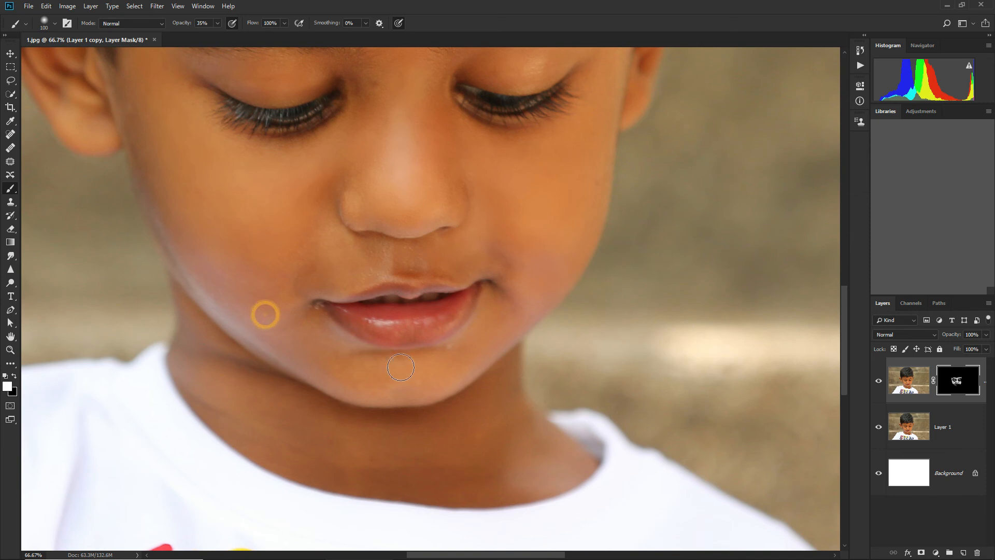
{"action": "key", "text": "bracketright"}
{"action": "key", "text": "bracketright"}
{"action": "left_click", "coordinate": [211, 381]}
{"action": "left_click", "coordinate": [480, 453]}
Compare the face before and after smoothing by switching the visibility of Layer 1 copy off and on
{"action": "key", "text": "z"}
{"action": "left_click", "coordinate": [512, 191], "text": "alt"}
{"action": "left_click", "coordinate": [409, 202], "text": "alt"}
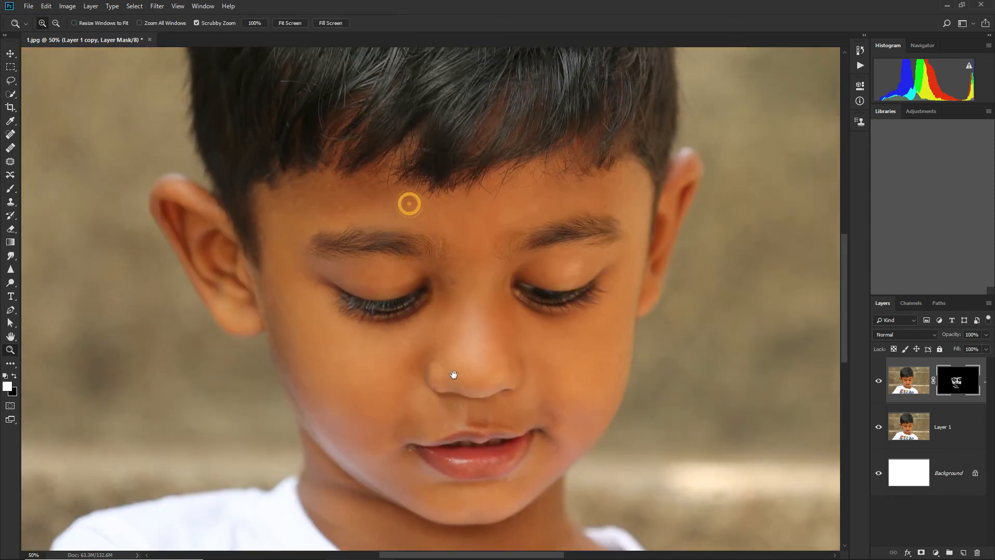
{"action": "key", "text": "b"}
{"action": "left_click", "coordinate": [880, 382]}
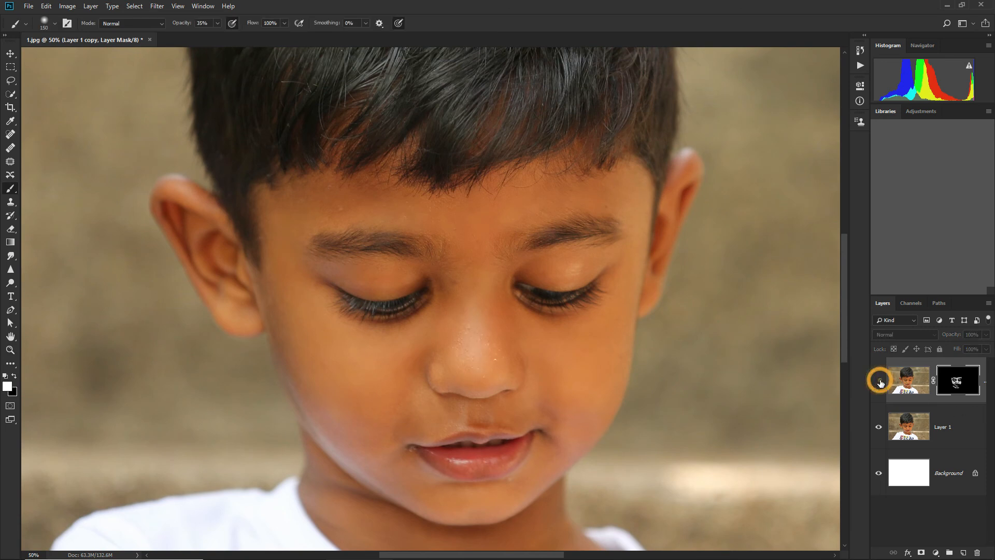
{"action": "left_click", "coordinate": [881, 382]}
{"action": "left_click", "coordinate": [880, 382]}
{"action": "left_click", "coordinate": [881, 382]}
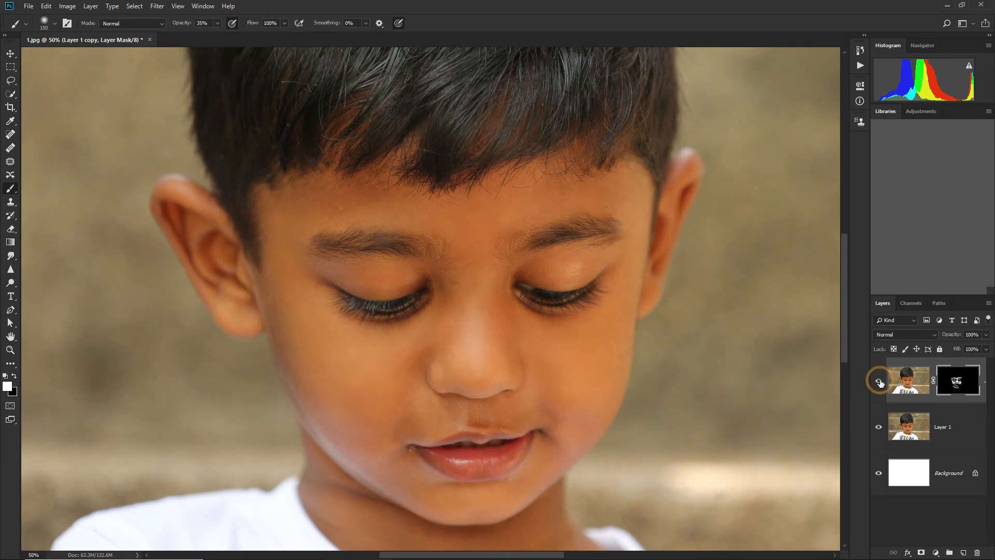
Touch up the mask with a smaller white brush on the nose, the nearby cheek and the skin above the lips
{"action": "left_click", "coordinate": [443, 351]}
{"action": "key", "text": "["}
{"action": "left_click", "coordinate": [522, 380]}
{"action": "left_click", "coordinate": [518, 362]}
{"action": "left_click", "coordinate": [396, 418]}
{"action": "left_click", "coordinate": [412, 391]}
{"action": "left_click", "coordinate": [389, 445]}
{"action": "left_click", "coordinate": [448, 407]}
{"action": "left_click", "coordinate": [431, 429]}
{"action": "left_click", "coordinate": [481, 408]}
{"action": "left_click", "coordinate": [494, 406]}
{"action": "left_click", "coordinate": [148, 6]}
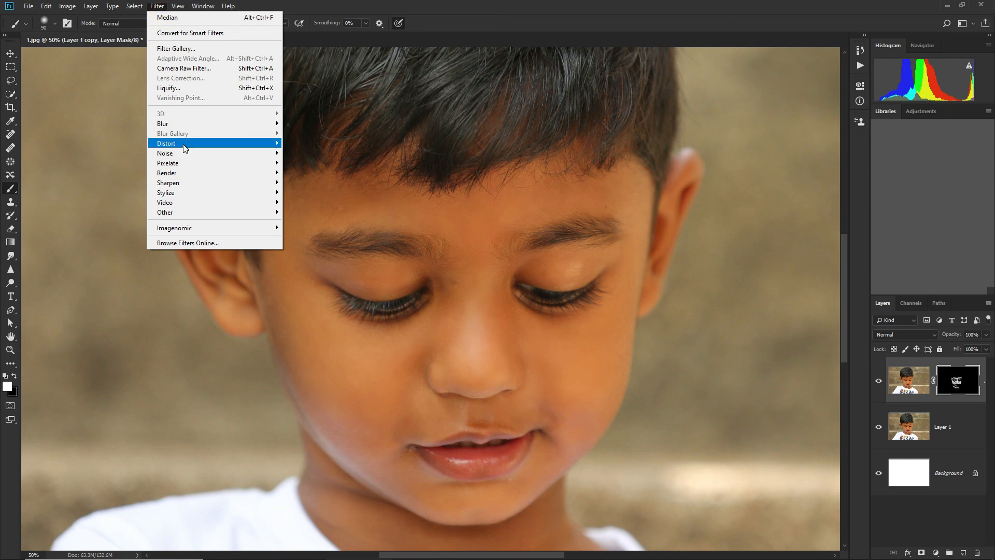
{"action": "mouse_move", "coordinate": [177, 153]}
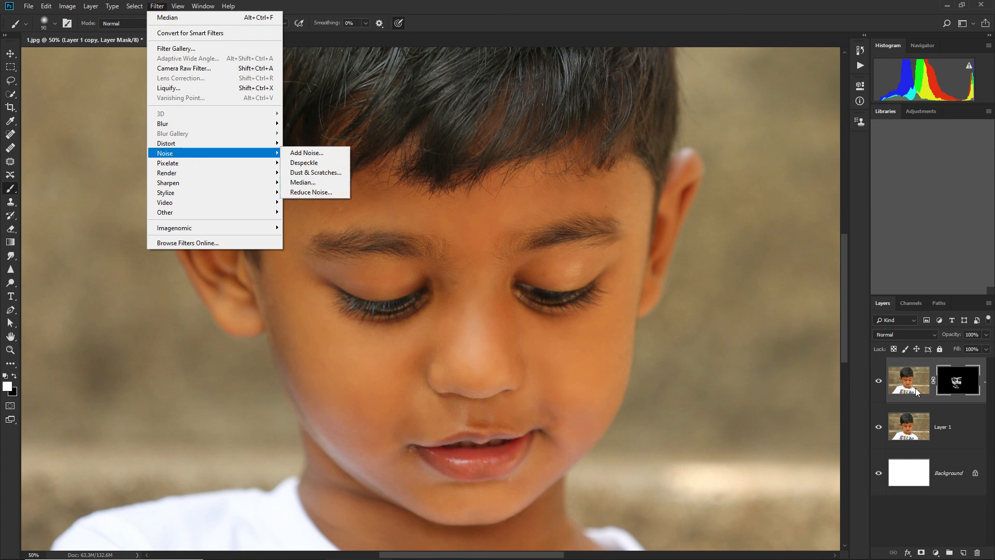
{"action": "left_click", "coordinate": [956, 382]}
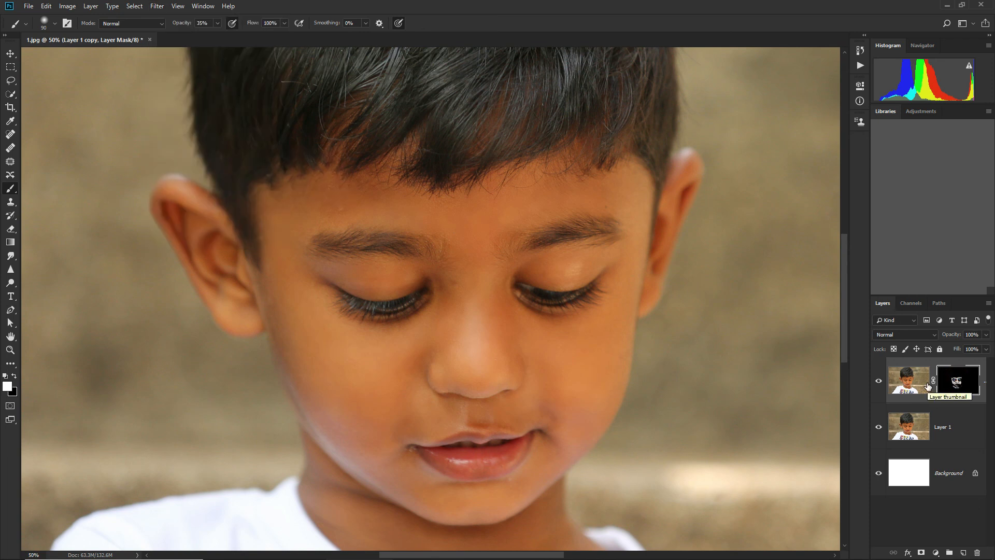
Convert Layer 1 to a Smart Object
{"action": "left_click", "coordinate": [958, 439]}
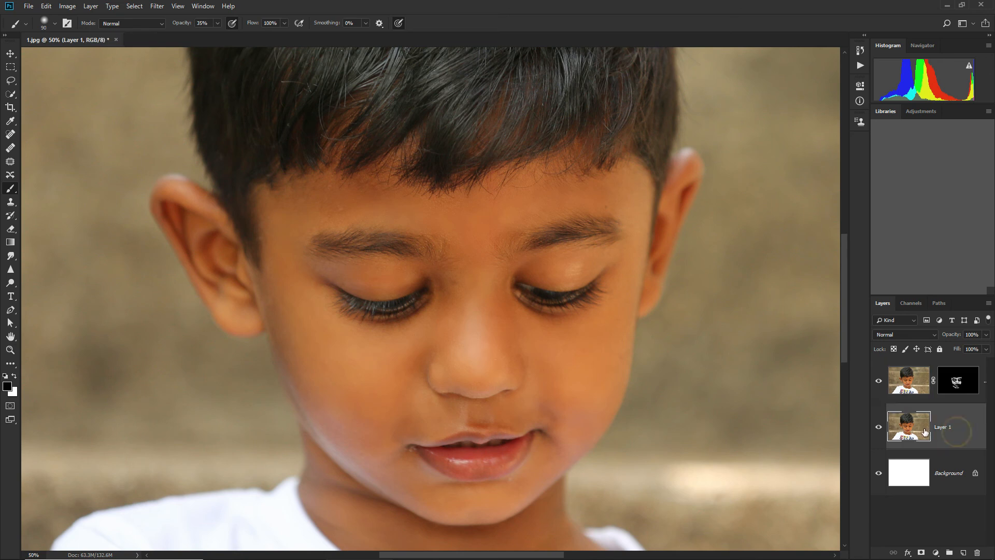
{"action": "right_click", "coordinate": [926, 432]}
{"action": "left_click", "coordinate": [956, 440]}
{"action": "right_click", "coordinate": [956, 440]}
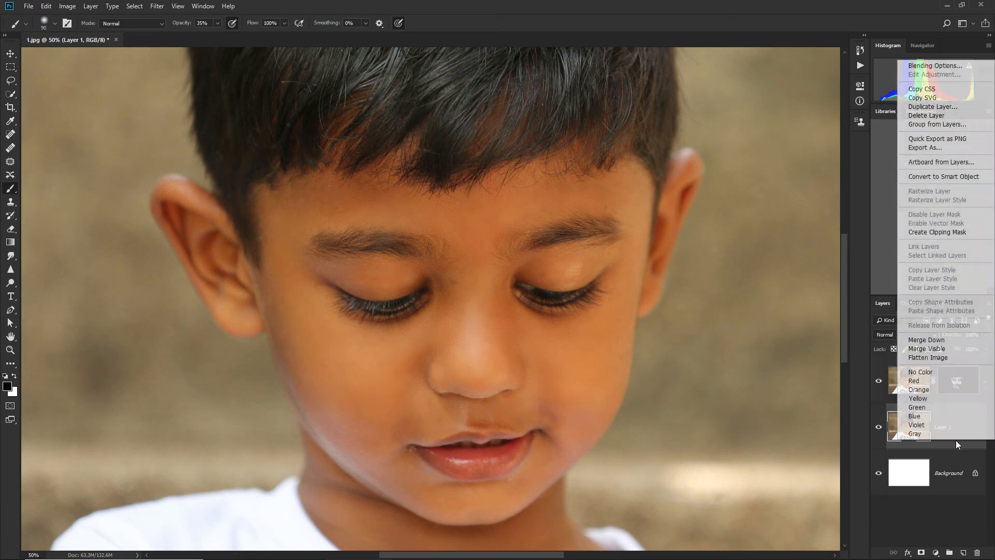
{"action": "left_click", "coordinate": [942, 177]}
Discard the mask of Layer 1 copy without applying it, and delete that layer
{"action": "left_click", "coordinate": [957, 381]}
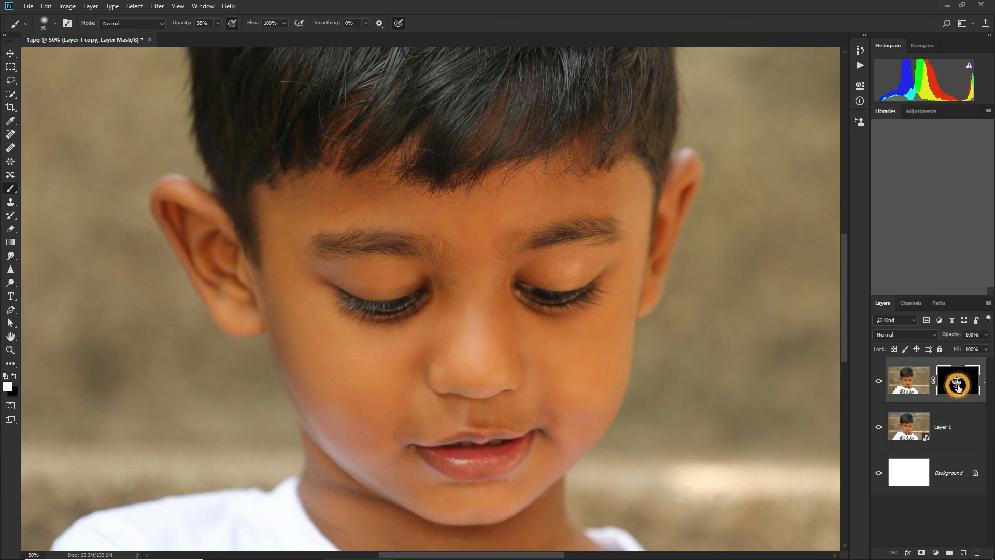
{"action": "left_click", "coordinate": [978, 553]}
{"action": "left_click", "coordinate": [539, 210]}
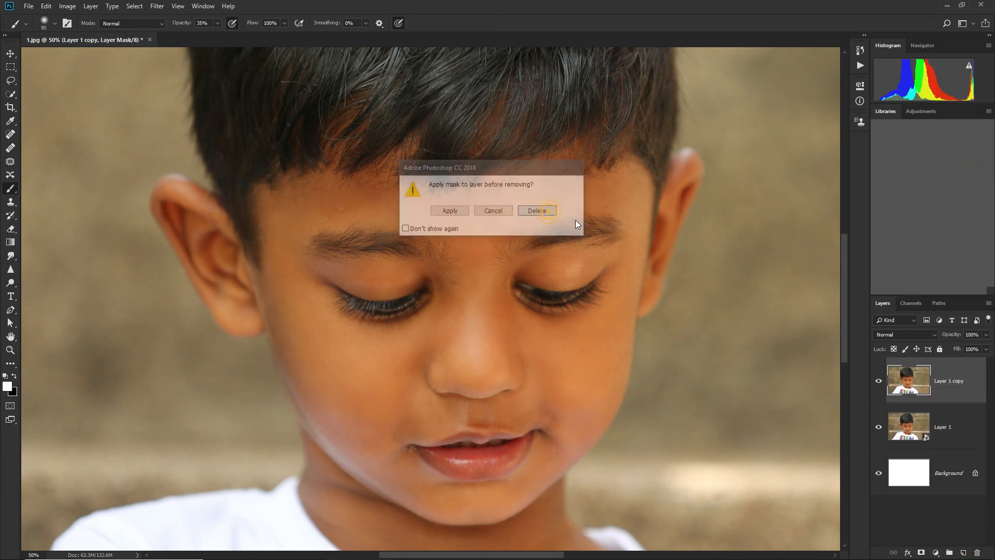
{"action": "left_click", "coordinate": [977, 553]}
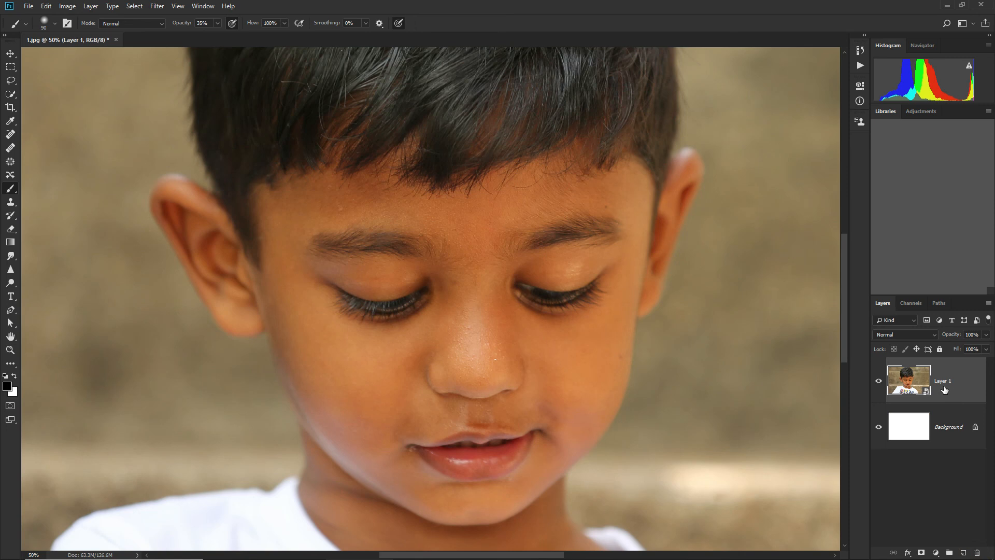
Apply the Median noise filter to Layer 1 as a smart filter, adjusting its radius by eye
{"action": "left_click", "coordinate": [157, 6]}
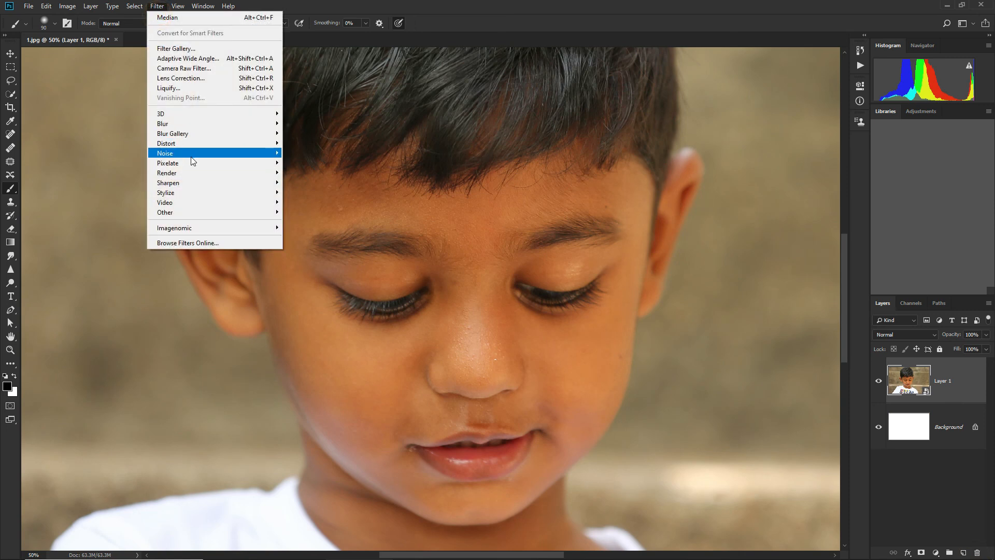
{"action": "mouse_move", "coordinate": [247, 156]}
{"action": "left_click", "coordinate": [327, 182]}
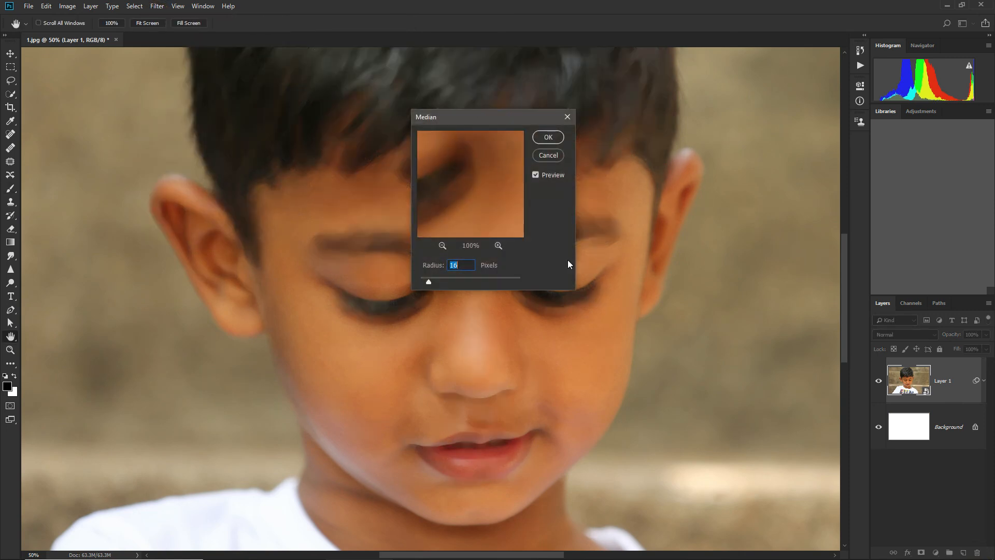
{"action": "left_click_drag", "start_coordinate": [430, 281], "coordinate": [422, 282]}
{"action": "left_click", "coordinate": [548, 137]}
{"action": "key", "text": "b"}
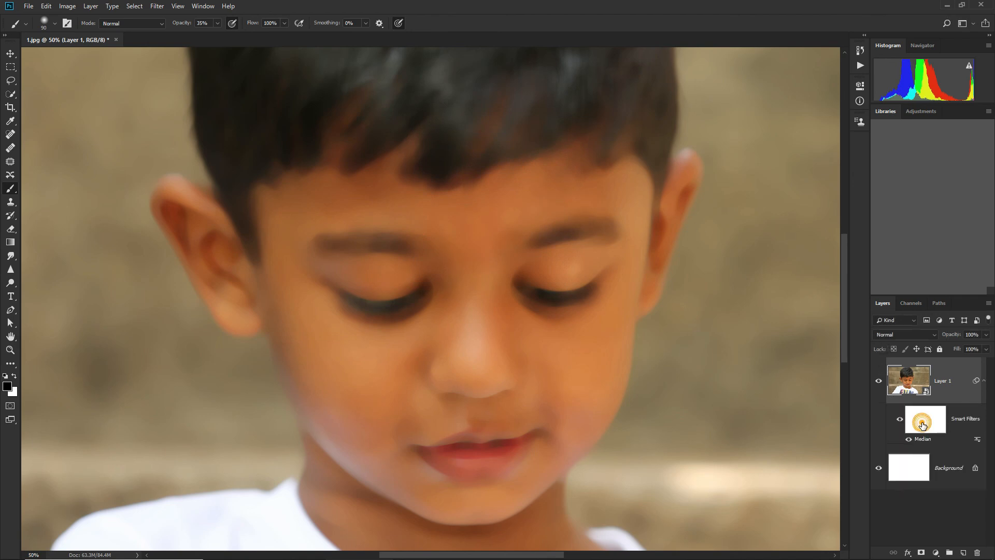
Select the smart filter mask of Layer 1 and invert it to black
{"action": "left_click", "coordinate": [925, 419]}
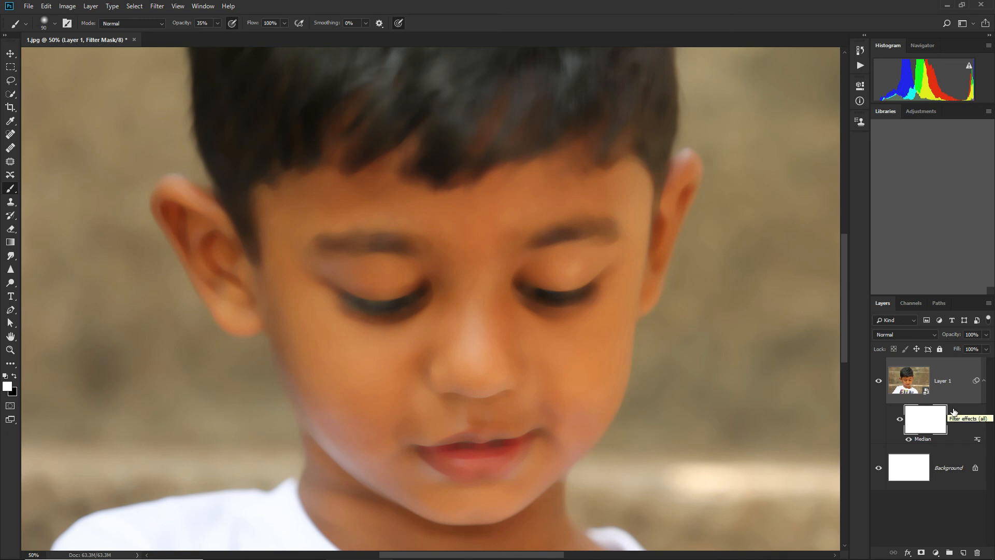
{"action": "left_click", "coordinate": [935, 423]}
{"action": "left_click", "coordinate": [920, 428]}
{"action": "key", "text": "ctrl+i"}
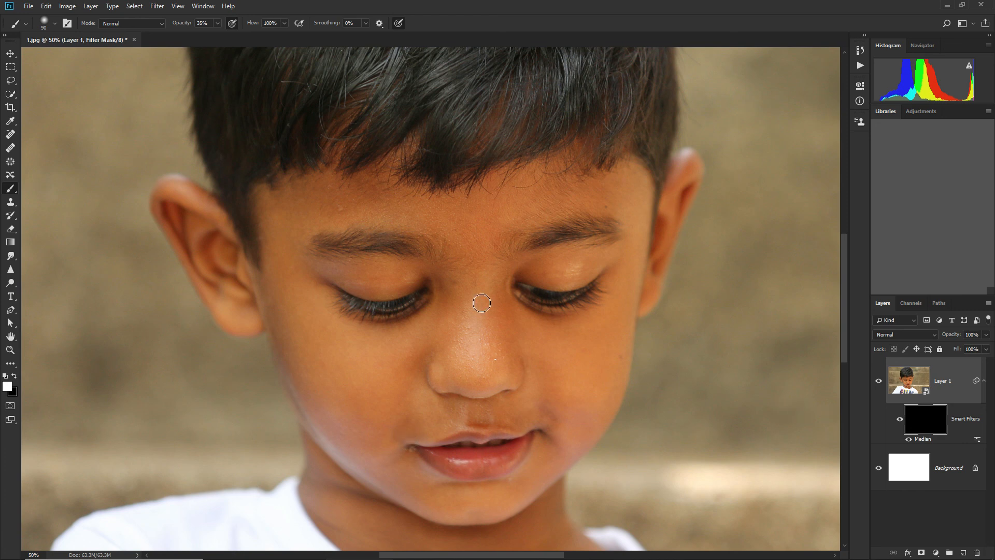
Paint white on the smart filter mask over the nose, the forehead and the eyelids, adapting the brush size to each area
{"action": "left_click_drag", "start_coordinate": [478, 281], "coordinate": [460, 372]}
{"action": "mouse_move", "coordinate": [460, 309]}
{"action": "left_mouse_down"}
{"action": "mouse_move", "coordinate": [464, 332]}
{"action": "mouse_move", "coordinate": [485, 344]}
{"action": "mouse_move", "coordinate": [472, 371]}
{"action": "mouse_move", "coordinate": [488, 344]}
{"action": "mouse_move", "coordinate": [451, 358]}
{"action": "left_mouse_up"}
{"action": "key", "text": "bracketright"}
{"action": "key", "text": "bracketright"}
{"action": "key", "text": "bracketright"}
{"action": "mouse_move", "coordinate": [473, 248]}
{"action": "left_mouse_down"}
{"action": "mouse_move", "coordinate": [480, 254]}
{"action": "mouse_move", "coordinate": [463, 233]}
{"action": "left_mouse_up"}
{"action": "left_click_drag", "start_coordinate": [325, 210], "coordinate": [480, 241]}
{"action": "left_click_drag", "start_coordinate": [439, 212], "coordinate": [401, 204]}
{"action": "mouse_move", "coordinate": [401, 203]}
{"action": "left_mouse_down"}
{"action": "mouse_move", "coordinate": [302, 208]}
{"action": "mouse_move", "coordinate": [289, 286]}
{"action": "mouse_move", "coordinate": [417, 269]}
{"action": "left_mouse_up"}
{"action": "key", "text": "bracketleft"}
{"action": "key", "text": "bracketleft"}
{"action": "mouse_move", "coordinate": [414, 278]}
{"action": "left_mouse_down"}
{"action": "mouse_move", "coordinate": [327, 271]}
{"action": "mouse_move", "coordinate": [402, 267]}
{"action": "left_mouse_up"}
{"action": "mouse_move", "coordinate": [526, 270]}
{"action": "left_mouse_down"}
{"action": "mouse_move", "coordinate": [606, 270]}
{"action": "mouse_move", "coordinate": [611, 261]}
{"action": "left_mouse_up"}
{"action": "left_click_drag", "start_coordinate": [497, 265], "coordinate": [500, 327]}
Paint white on the smart filter mask over both cheeks with a larger brush
{"action": "key", "text": "bracketright"}
{"action": "key", "text": "bracketright"}
{"action": "left_click_drag", "start_coordinate": [496, 287], "coordinate": [435, 332]}
{"action": "left_click_drag", "start_coordinate": [318, 355], "coordinate": [422, 332]}
{"action": "left_click_drag", "start_coordinate": [304, 296], "coordinate": [331, 348]}
{"action": "left_click_drag", "start_coordinate": [285, 284], "coordinate": [312, 388]}
{"action": "left_click_drag", "start_coordinate": [367, 340], "coordinate": [315, 380]}
{"action": "left_click_drag", "start_coordinate": [398, 374], "coordinate": [370, 433]}
{"action": "mouse_move", "coordinate": [518, 322]}
{"action": "left_mouse_down"}
{"action": "mouse_move", "coordinate": [543, 363]}
{"action": "mouse_move", "coordinate": [564, 344]}
{"action": "left_mouse_up"}
{"action": "left_click_drag", "start_coordinate": [616, 317], "coordinate": [583, 401]}
{"action": "left_click_drag", "start_coordinate": [618, 337], "coordinate": [595, 384]}
{"action": "left_click_drag", "start_coordinate": [585, 347], "coordinate": [556, 327]}
Paint white on the smart filter mask above the lips with a smaller brush, and over the chin and forehead with a larger one
{"action": "key", "text": "bracketleft"}
{"action": "key", "text": "bracketleft"}
{"action": "mouse_move", "coordinate": [507, 401]}
{"action": "left_mouse_down"}
{"action": "mouse_move", "coordinate": [516, 415]}
{"action": "mouse_move", "coordinate": [541, 409]}
{"action": "left_mouse_up"}
{"action": "mouse_move", "coordinate": [529, 413]}
{"action": "left_mouse_down"}
{"action": "mouse_move", "coordinate": [466, 408]}
{"action": "mouse_move", "coordinate": [446, 417]}
{"action": "left_mouse_up"}
{"action": "left_click_drag", "start_coordinate": [438, 422], "coordinate": [414, 421]}
{"action": "left_click_drag", "start_coordinate": [461, 410], "coordinate": [432, 420]}
{"action": "key", "text": "bracketright"}
{"action": "key", "text": "bracketright"}
{"action": "mouse_move", "coordinate": [513, 488]}
{"action": "left_mouse_down"}
{"action": "mouse_move", "coordinate": [444, 500]}
{"action": "mouse_move", "coordinate": [473, 504]}
{"action": "left_mouse_up"}
{"action": "left_click_drag", "start_coordinate": [401, 432], "coordinate": [384, 444]}
{"action": "mouse_move", "coordinate": [487, 202]}
{"action": "left_mouse_down"}
{"action": "mouse_move", "coordinate": [652, 181]}
{"action": "mouse_move", "coordinate": [532, 212]}
{"action": "mouse_move", "coordinate": [576, 206]}
{"action": "left_mouse_up"}
{"action": "left_click_drag", "start_coordinate": [550, 193], "coordinate": [627, 216]}
{"action": "left_click", "coordinate": [161, 6]}
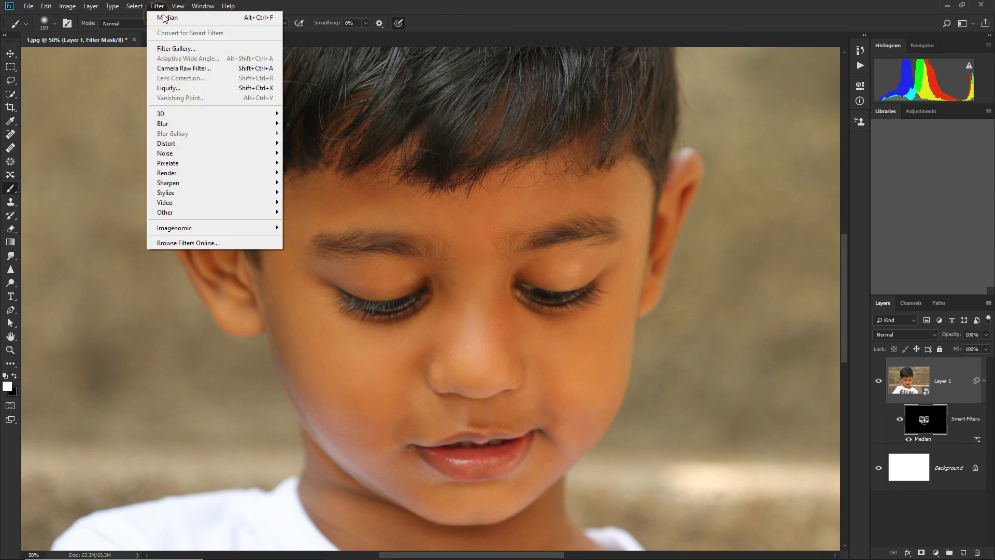
{"action": "mouse_move", "coordinate": [189, 126]}
{"action": "left_click", "coordinate": [330, 162]}
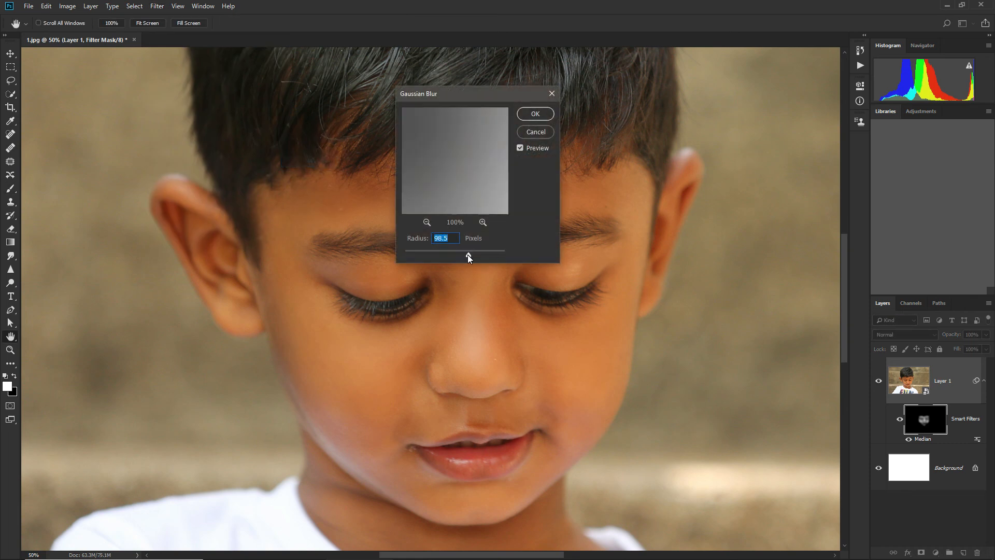
{"action": "left_click", "coordinate": [468, 254]}
{"action": "left_click", "coordinate": [541, 115]}
{"action": "key", "text": "b"}
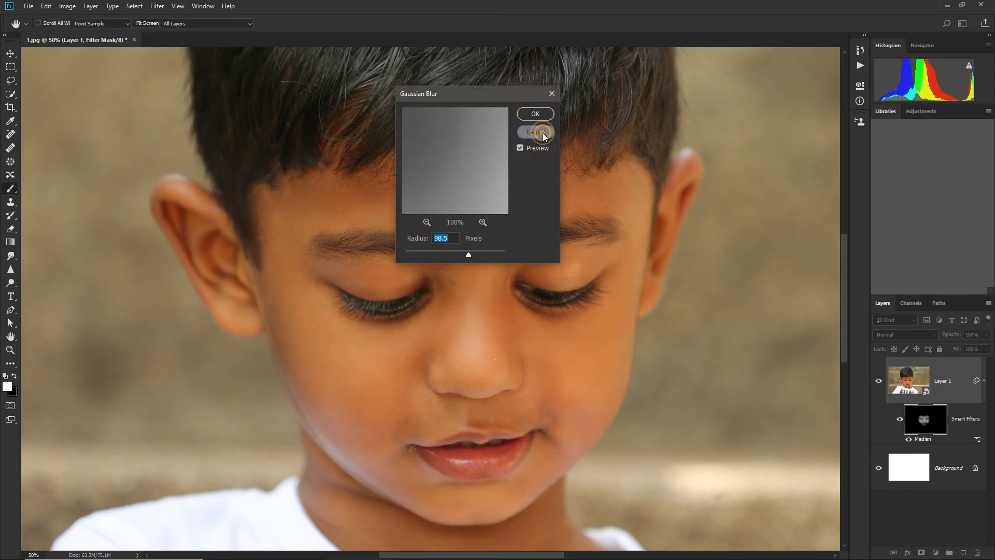
Target the image of Layer 1 instead of its filter mask and apply a Gaussian Blur smart filter with a 48.4-pixel radius
{"action": "left_click", "coordinate": [907, 374]}
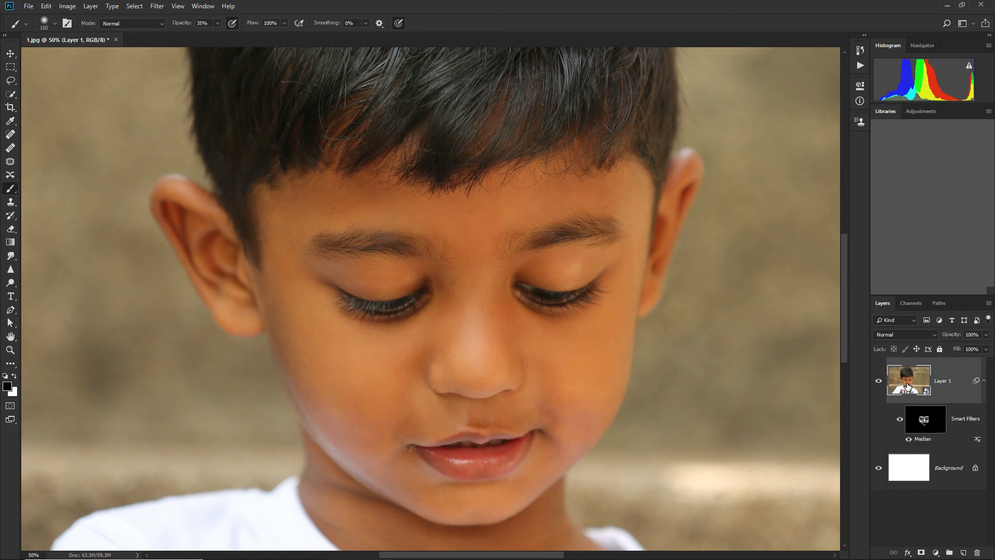
{"action": "left_click", "coordinate": [158, 7]}
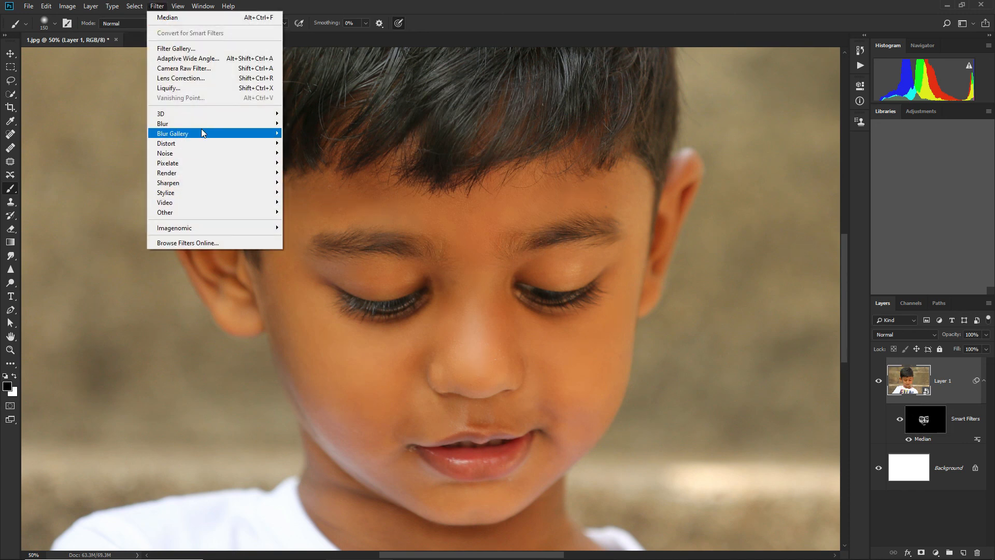
{"action": "mouse_move", "coordinate": [200, 126]}
{"action": "left_click", "coordinate": [313, 163]}
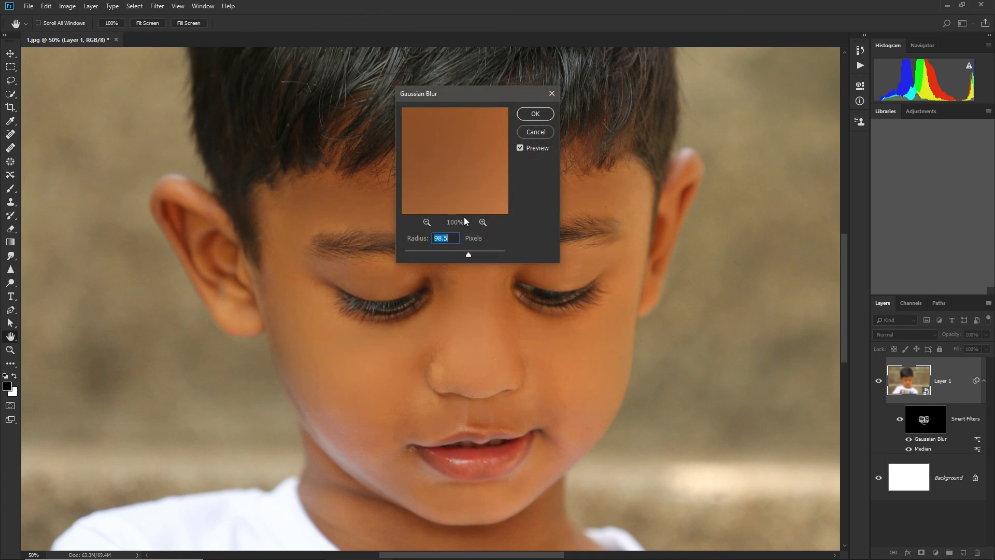
{"action": "mouse_move", "coordinate": [469, 257]}
{"action": "left_mouse_down"}
{"action": "mouse_move", "coordinate": [449, 257]}
{"action": "mouse_move", "coordinate": [459, 256]}
{"action": "left_mouse_up"}
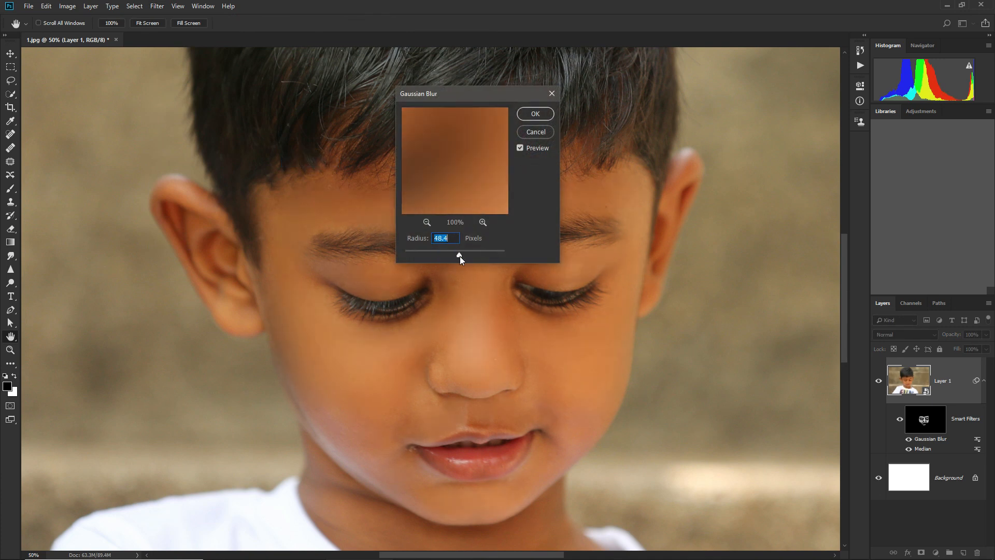
{"action": "left_click", "coordinate": [539, 118]}
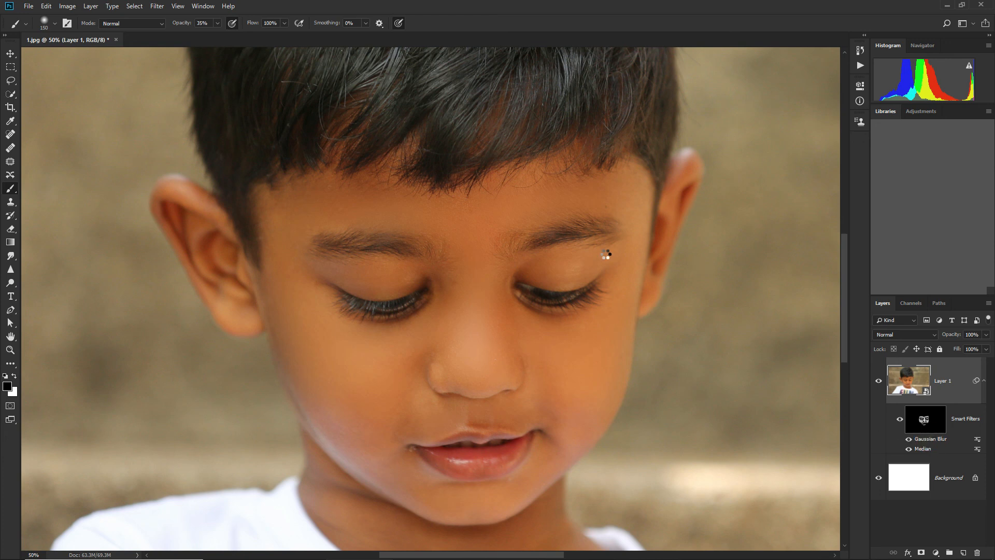
Try a lower radius for the existing Gaussian Blur smart filter on Layer 1
{"action": "left_click_drag", "start_coordinate": [464, 252], "coordinate": [404, 254]}
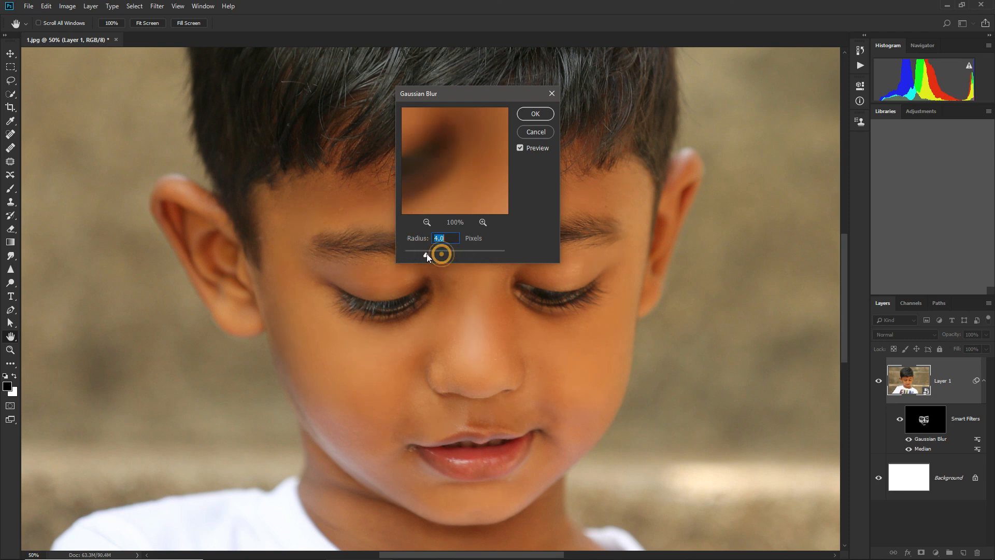
{"action": "left_click", "coordinate": [536, 133]}
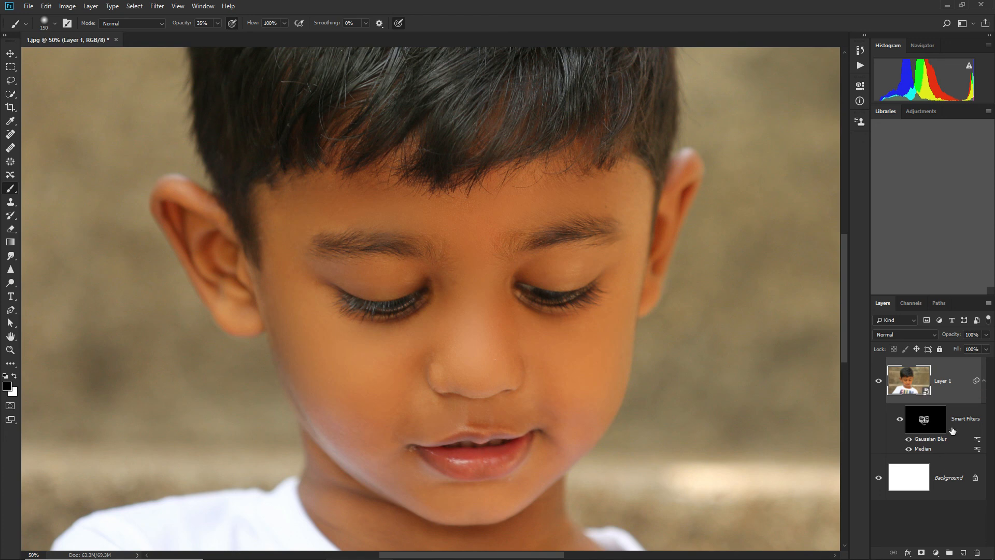
Select the smart filter mask shared by the Gaussian Blur and Median filters
{"action": "left_click", "coordinate": [918, 422]}
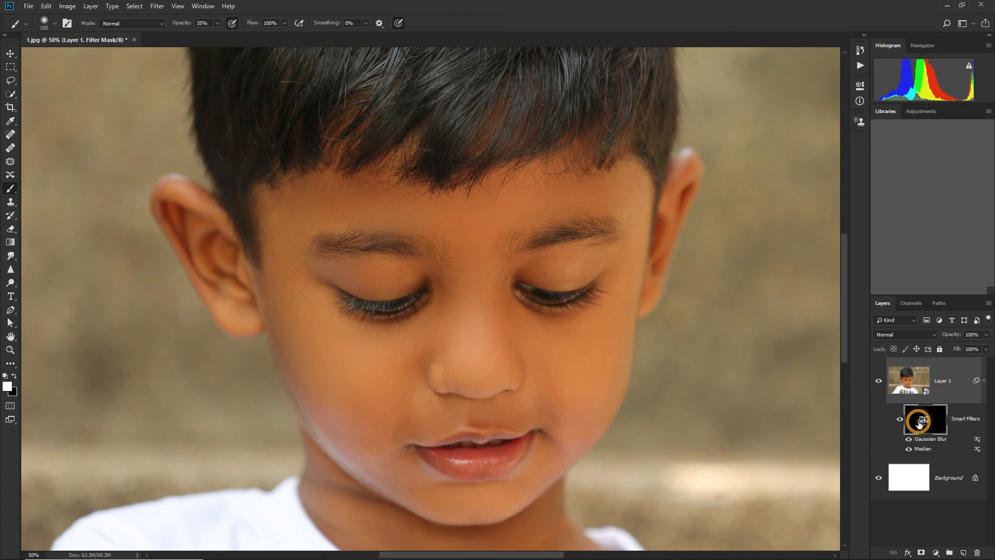